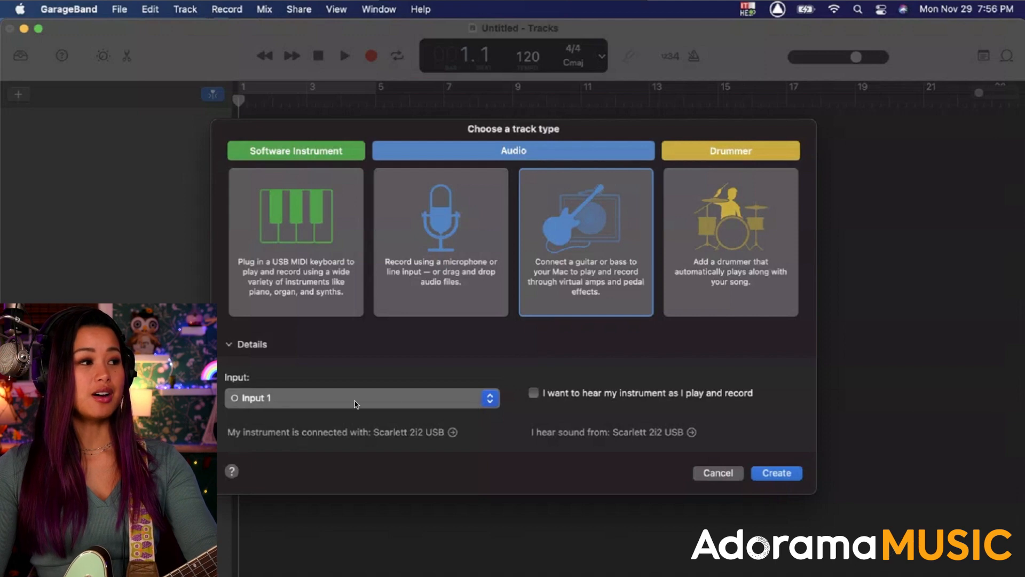
# Keep the new guitar track's input on Input 1 and leave the option to hear the instrument while recording off
pyautogui.click(358, 399)
pyautogui.click(412, 354)
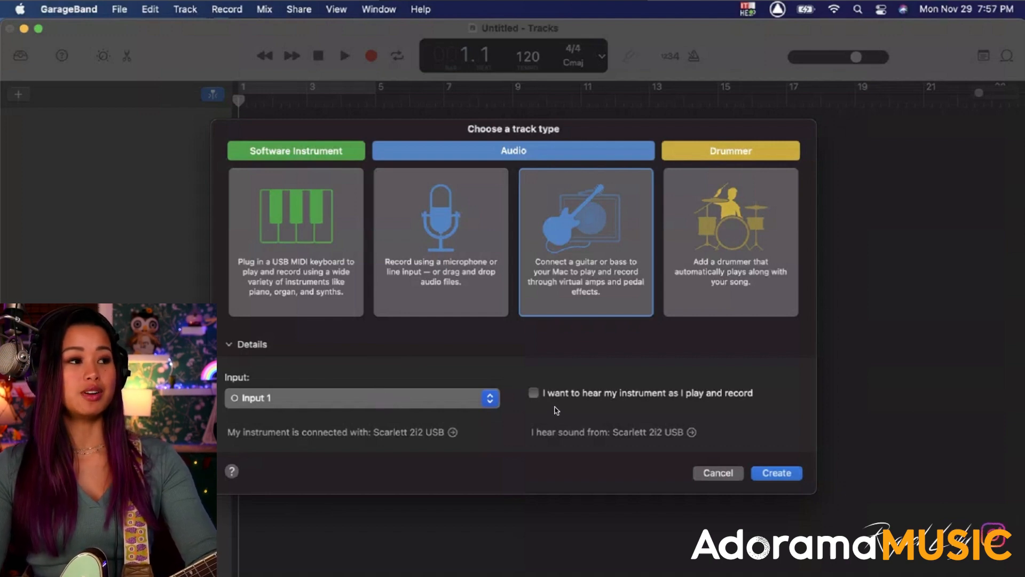
pyautogui.click(532, 393)
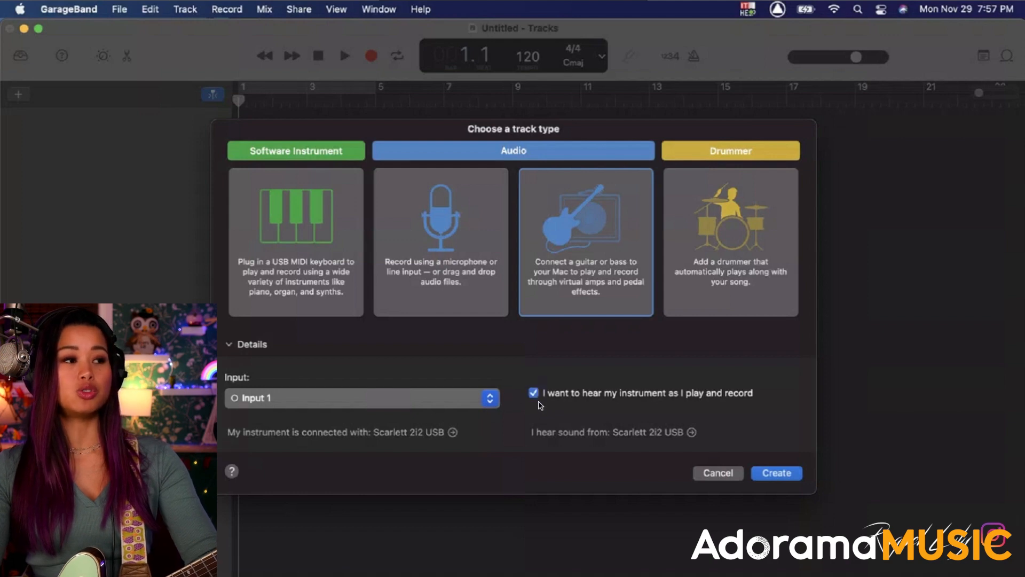
pyautogui.click(532, 394)
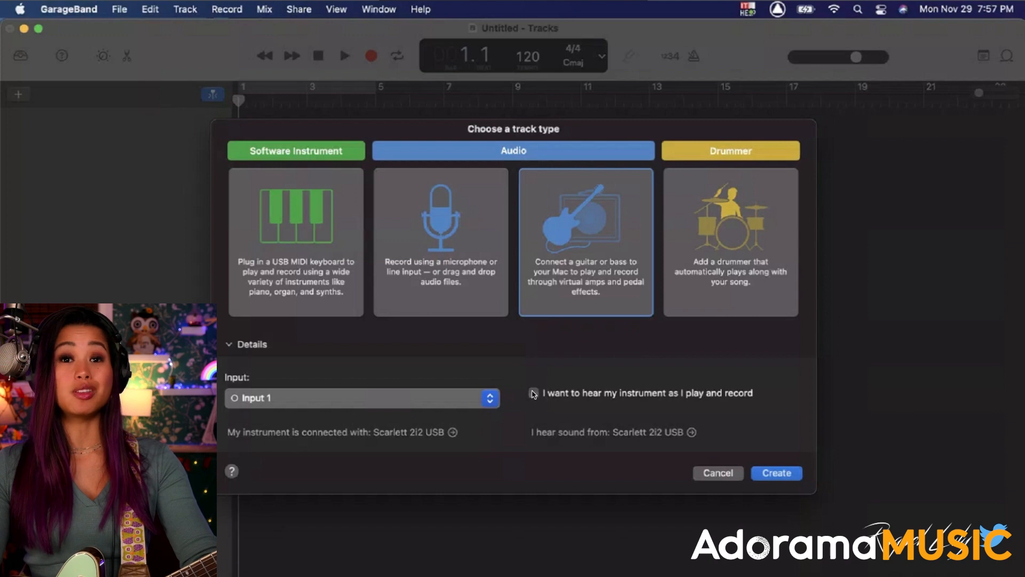
# Review the output and input devices in the Audio/MIDI preferences and create the guitar track
pyautogui.click(453, 432)
pyautogui.click(22, 178)
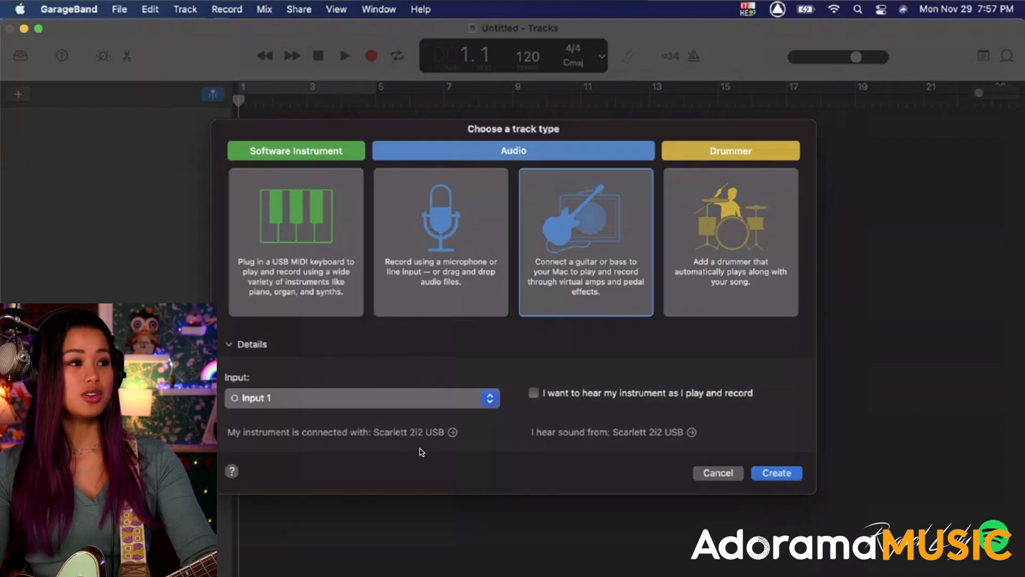
pyautogui.click(453, 432)
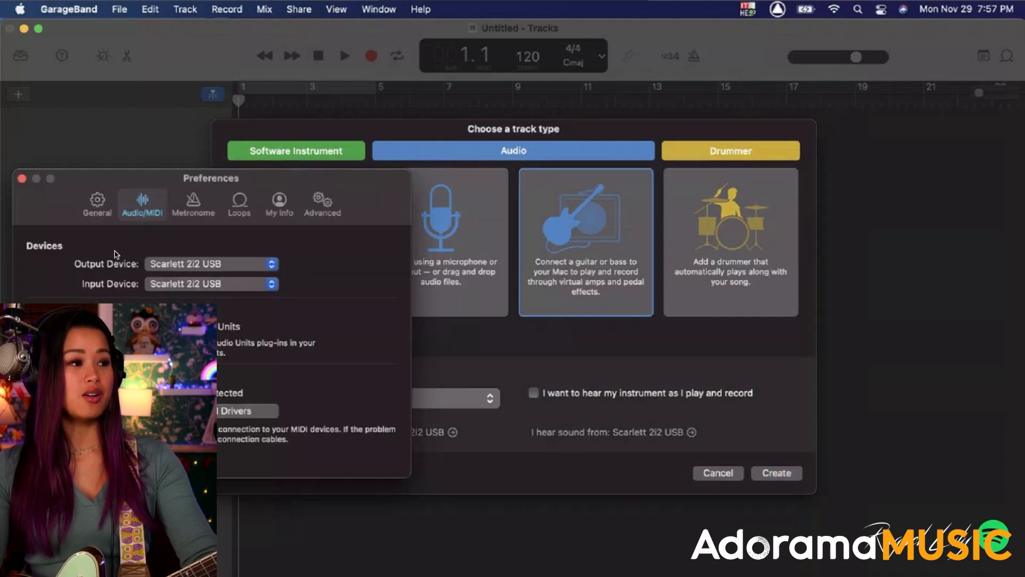
pyautogui.click(208, 265)
pyautogui.click(208, 264)
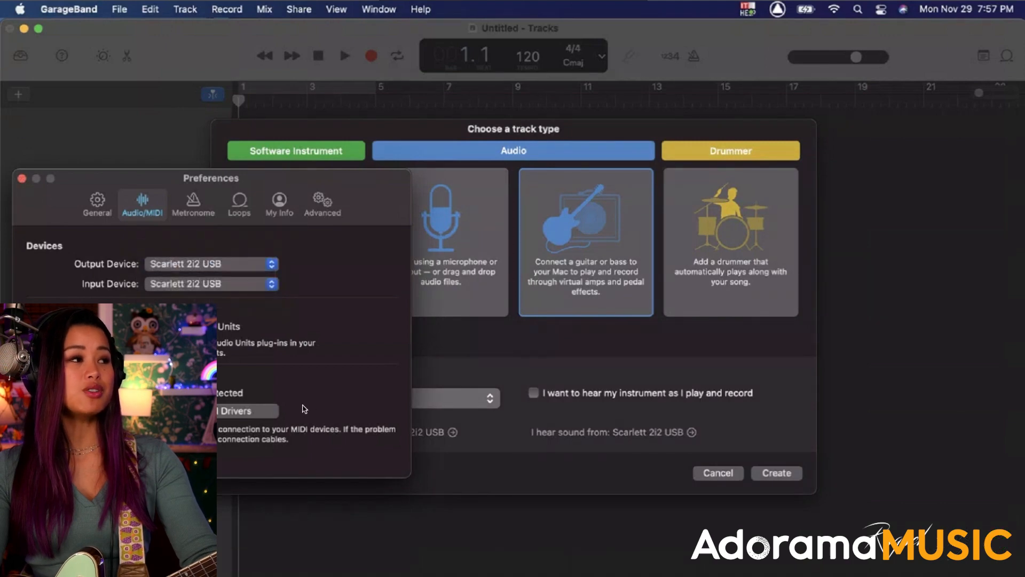
pyautogui.click(22, 179)
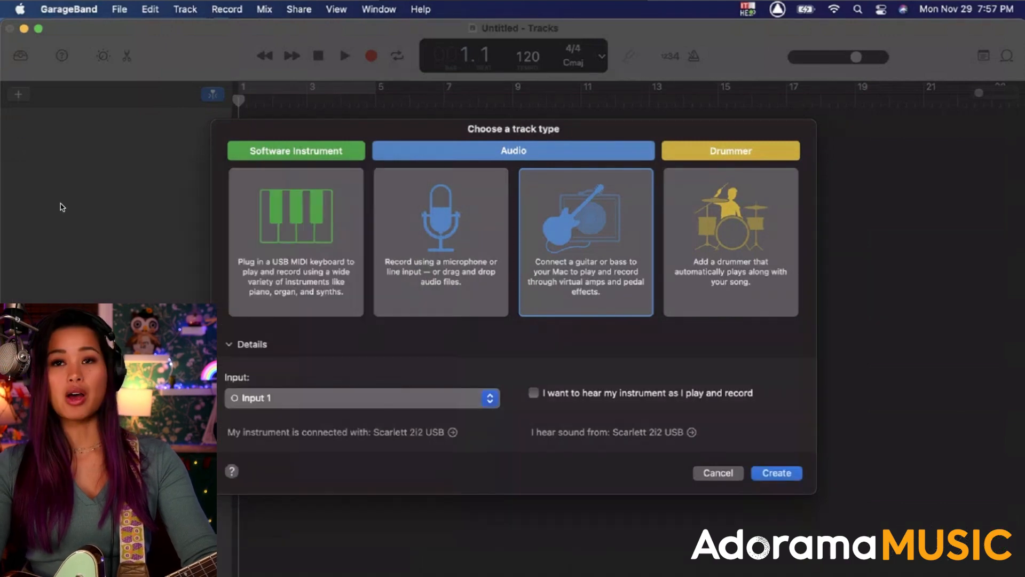
pyautogui.click(767, 474)
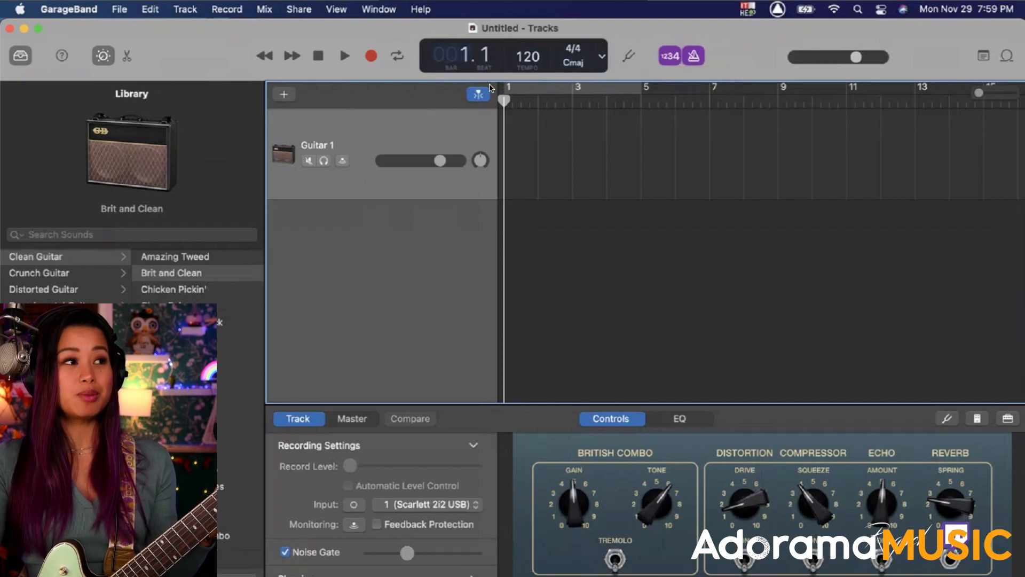
# Set the project tempo to 92
pyautogui.doubleClick(534, 56)
pyautogui.click(534, 59)
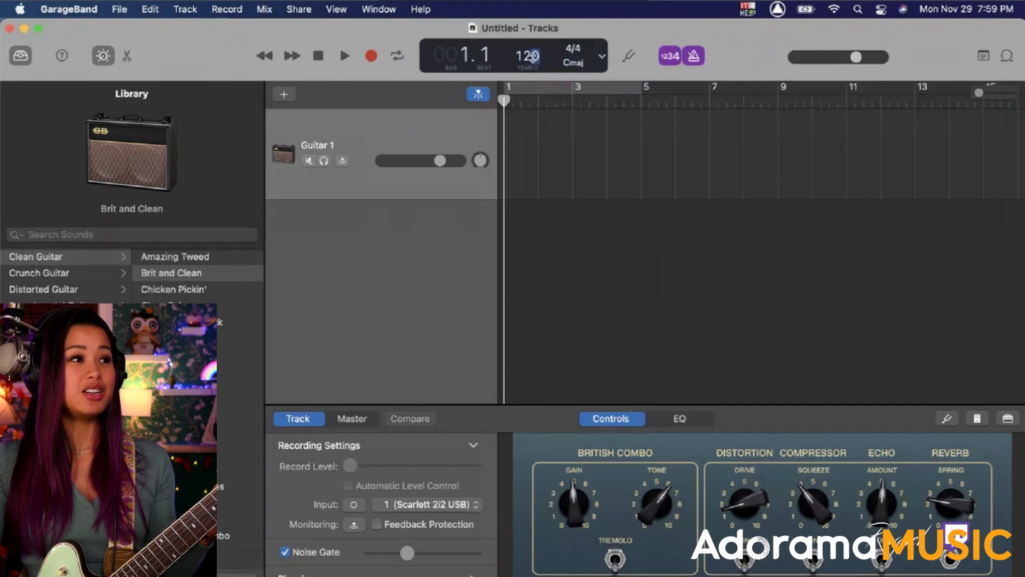
pyautogui.doubleClick(534, 59)
pyautogui.click(534, 59)
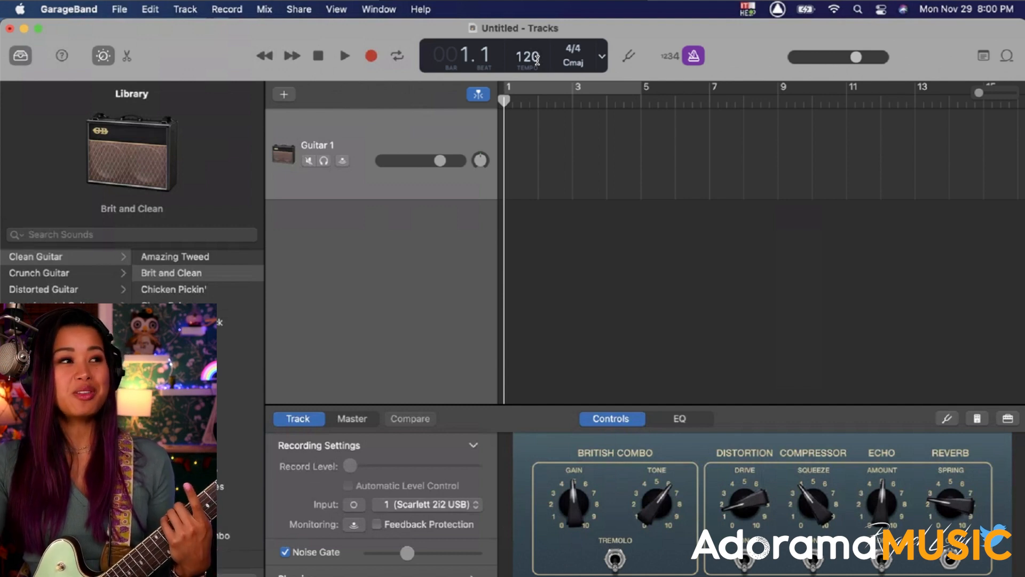
pyautogui.doubleClick(537, 60)
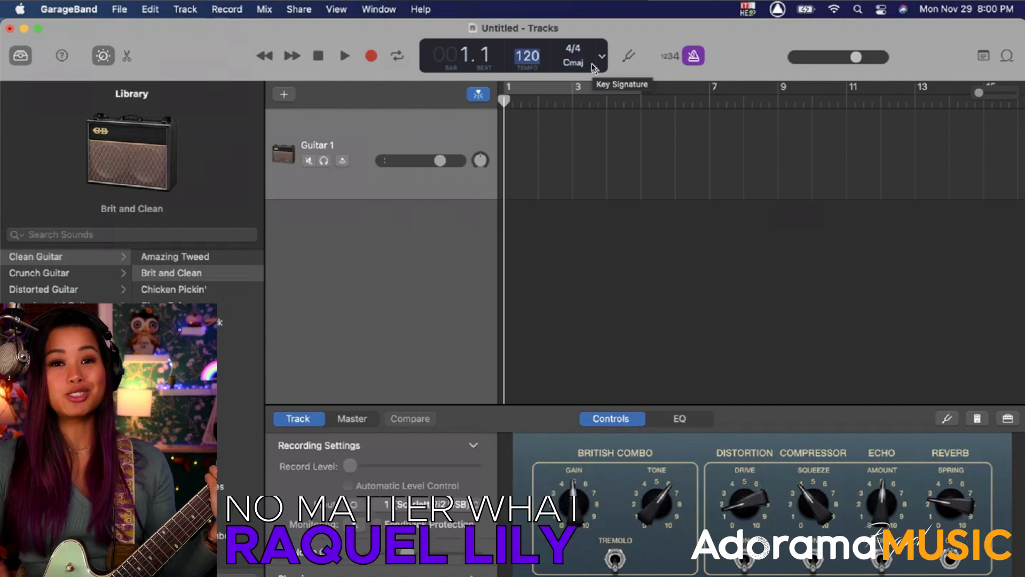
pyautogui.write('92')
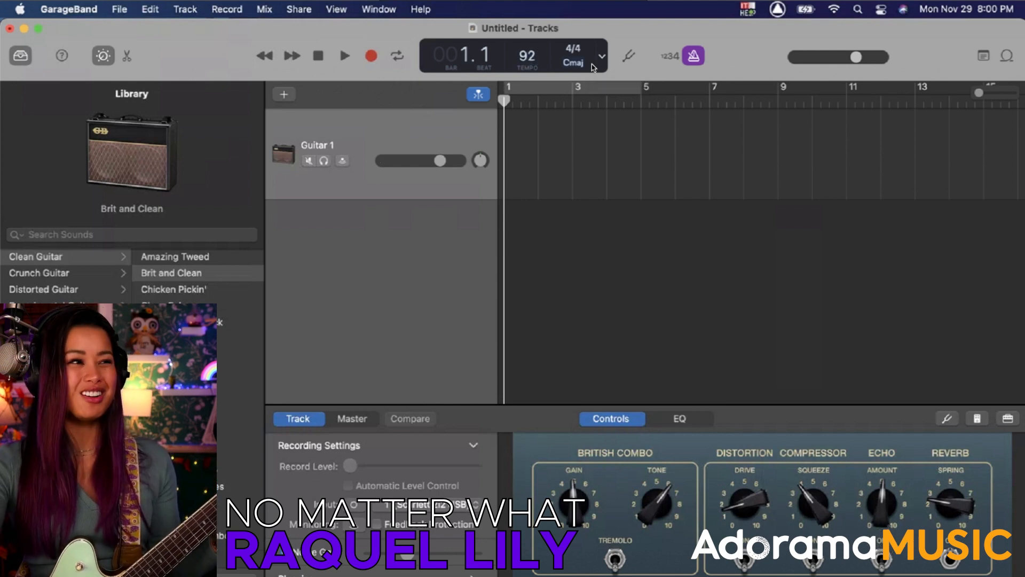
pyautogui.press('Return')
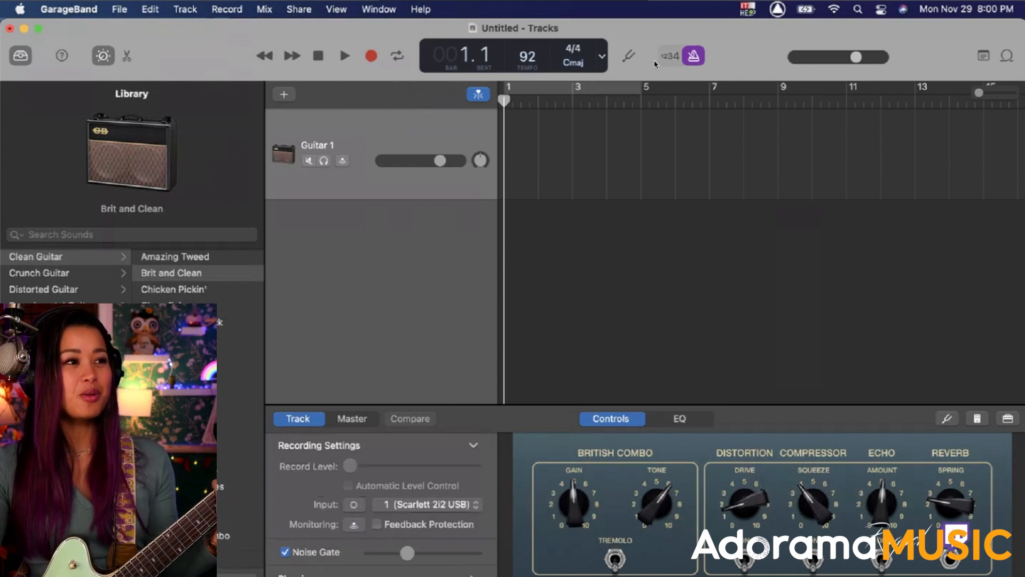
# Turn on the count-in and record a guitar take of about six bars on the Guitar 1 track
pyautogui.click(670, 57)
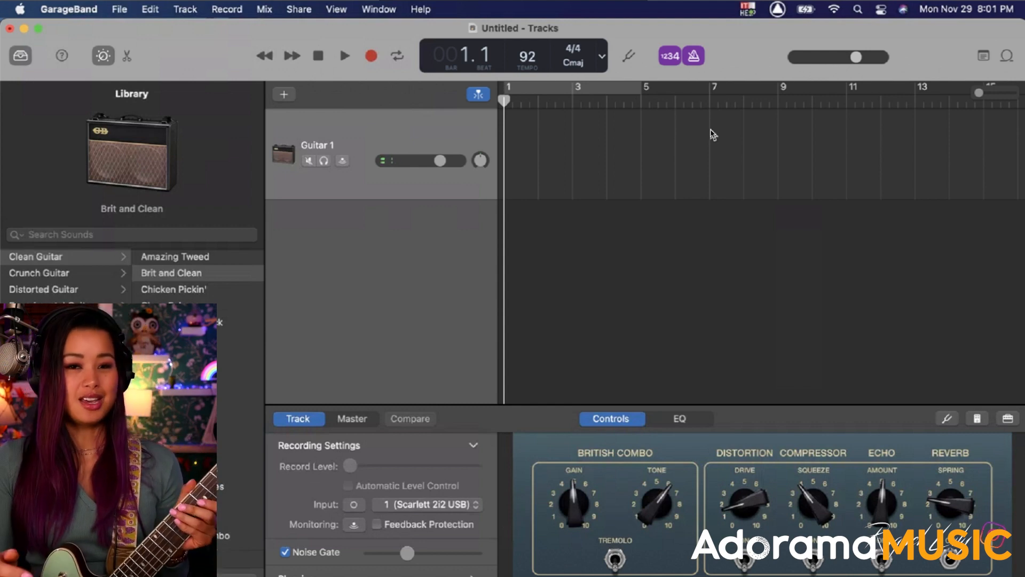
pyautogui.click(371, 56)
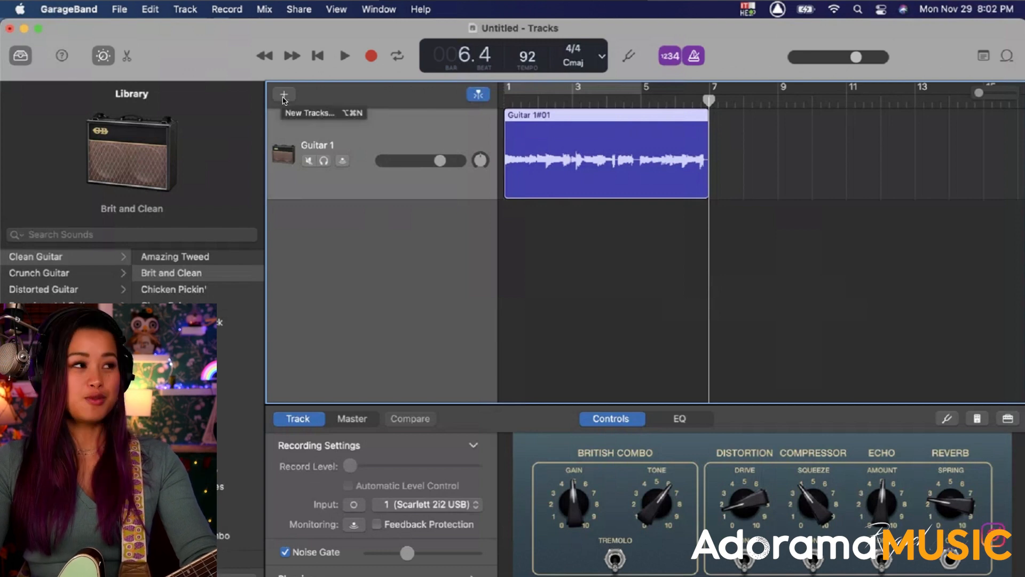
# Add a new audio track below Guitar 1 and keep its input on 1 (Scarlett 2i2 USB)
pyautogui.rightClick(348, 249)
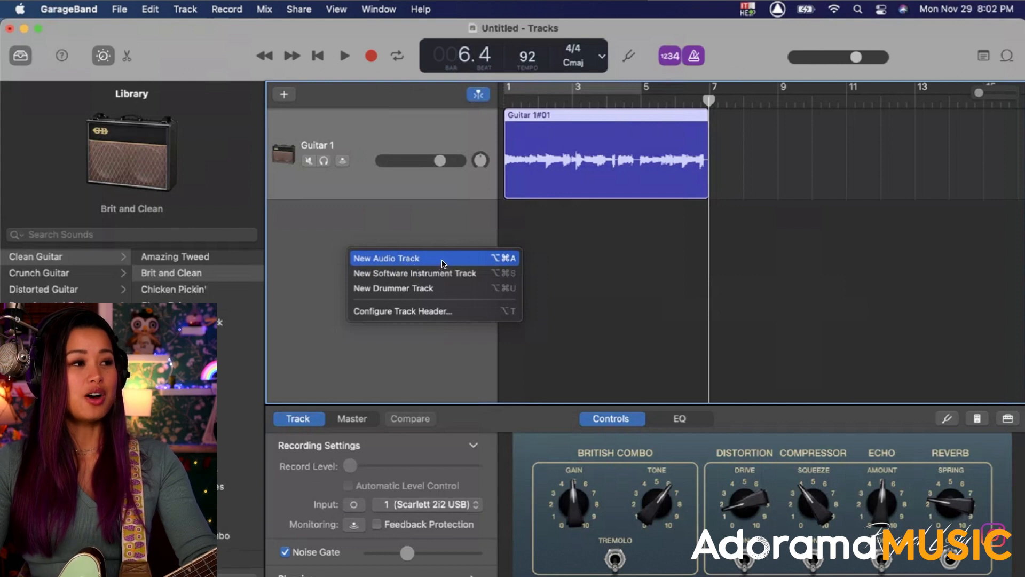
pyautogui.rightClick(377, 215)
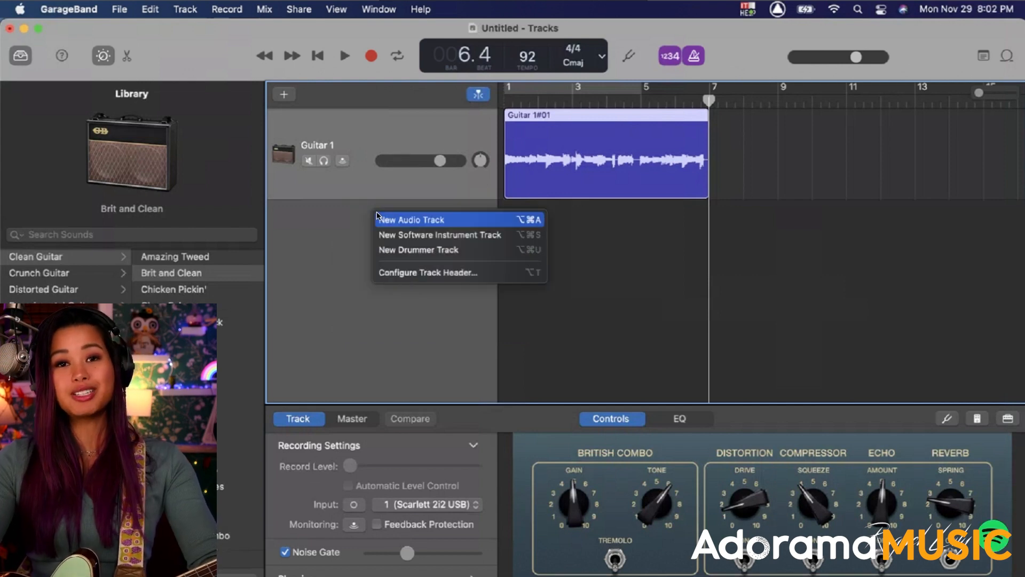
pyautogui.click(378, 219)
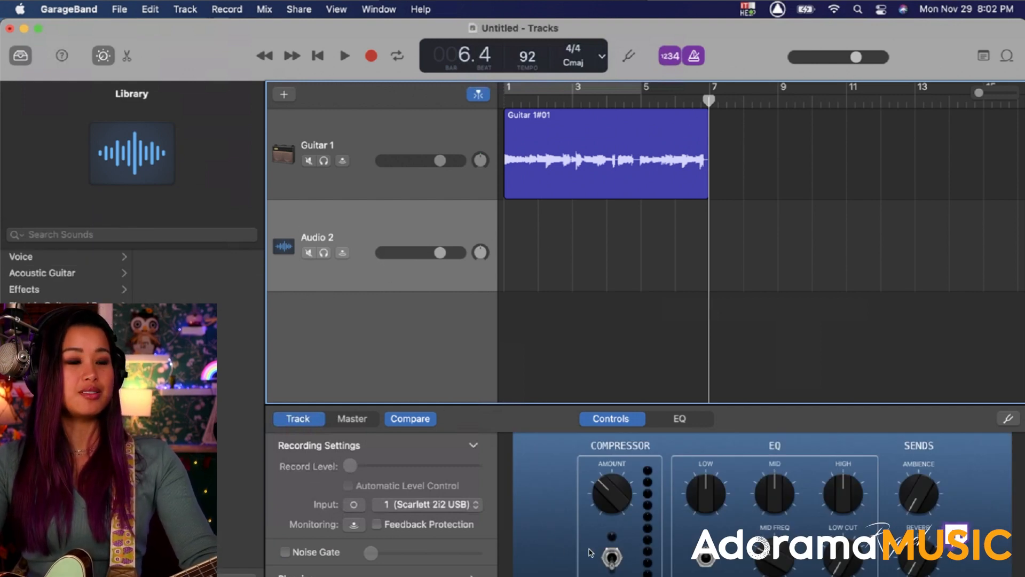
pyautogui.click(441, 505)
pyautogui.click(441, 516)
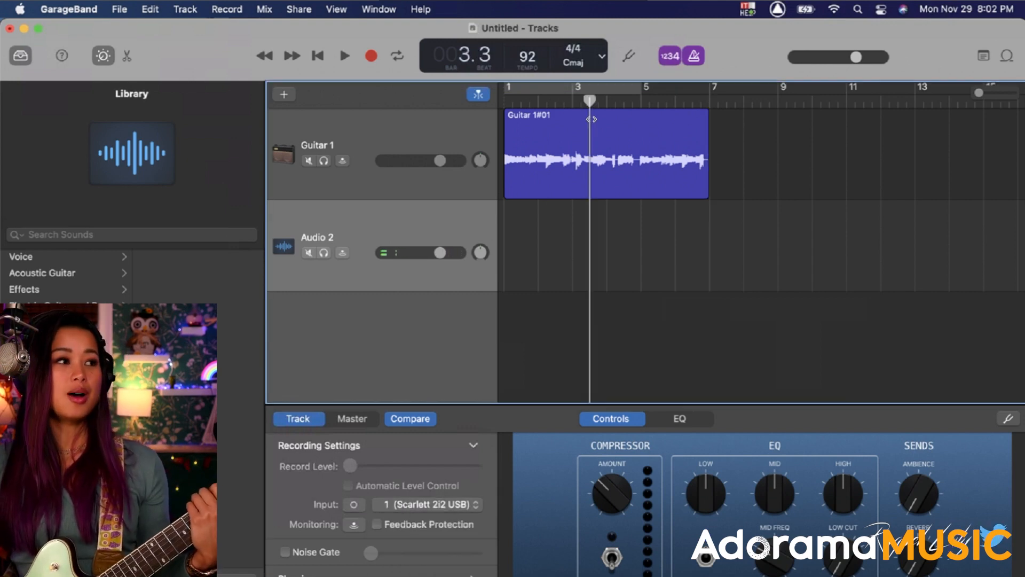
# Trim the end of the Guitar 1 region back to bar 4 and move the playhead to bar 2, beat 3
pyautogui.click(541, 156)
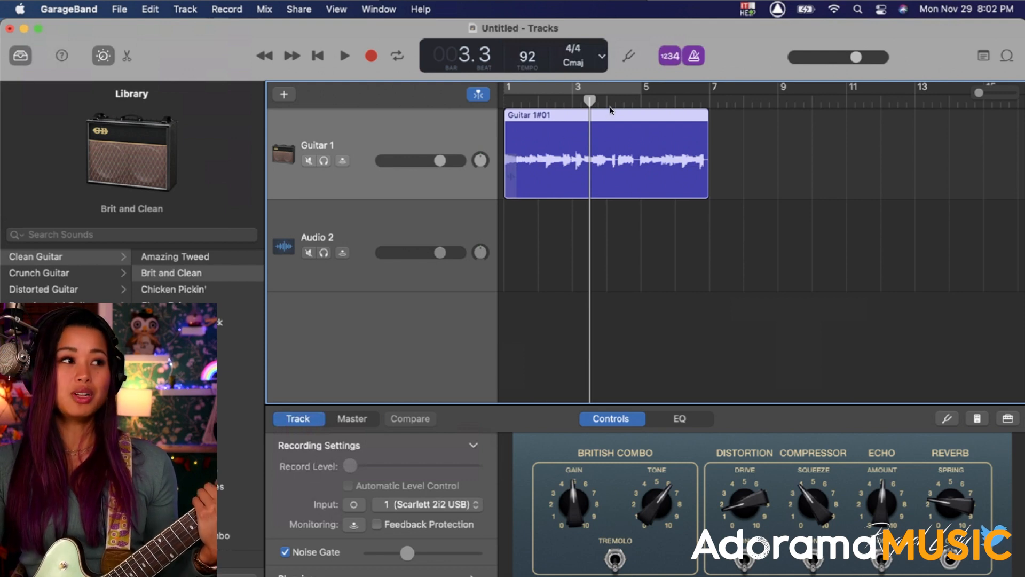
pyautogui.moveTo(709, 176); pyautogui.dragTo(707, 186)
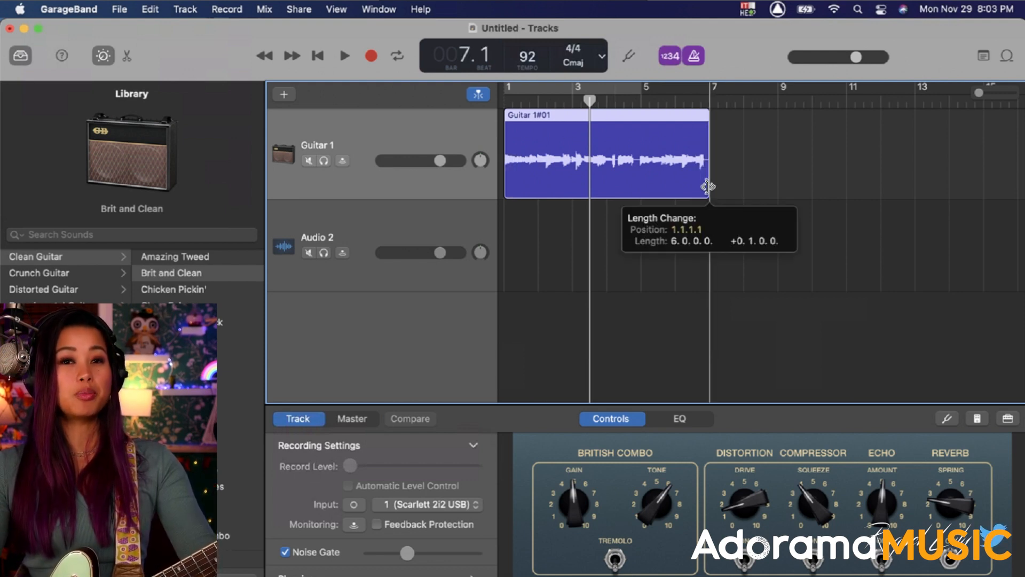
pyautogui.moveTo(708, 187); pyautogui.dragTo(708, 187)
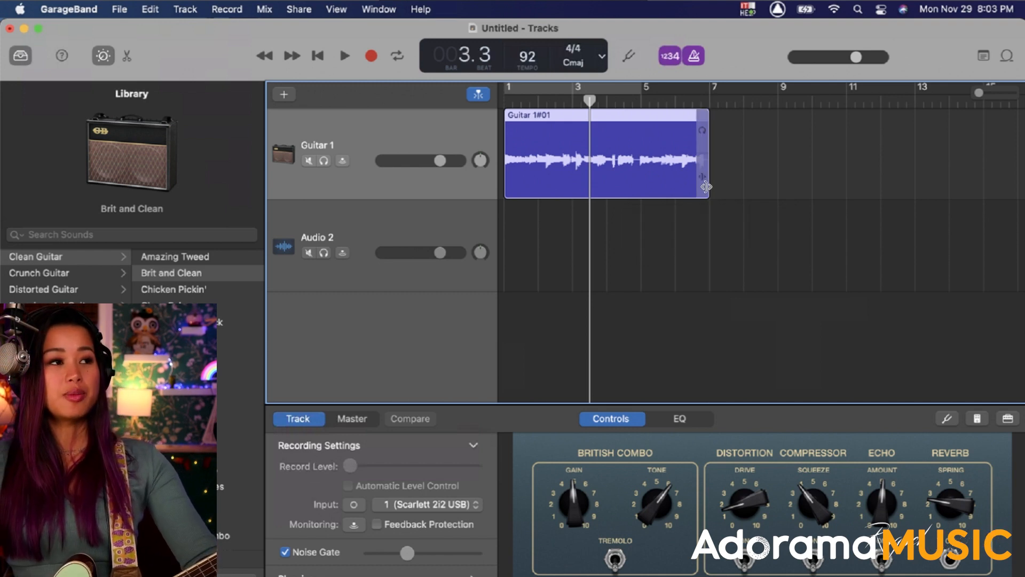
pyautogui.moveTo(707, 182); pyautogui.dragTo(606, 186)
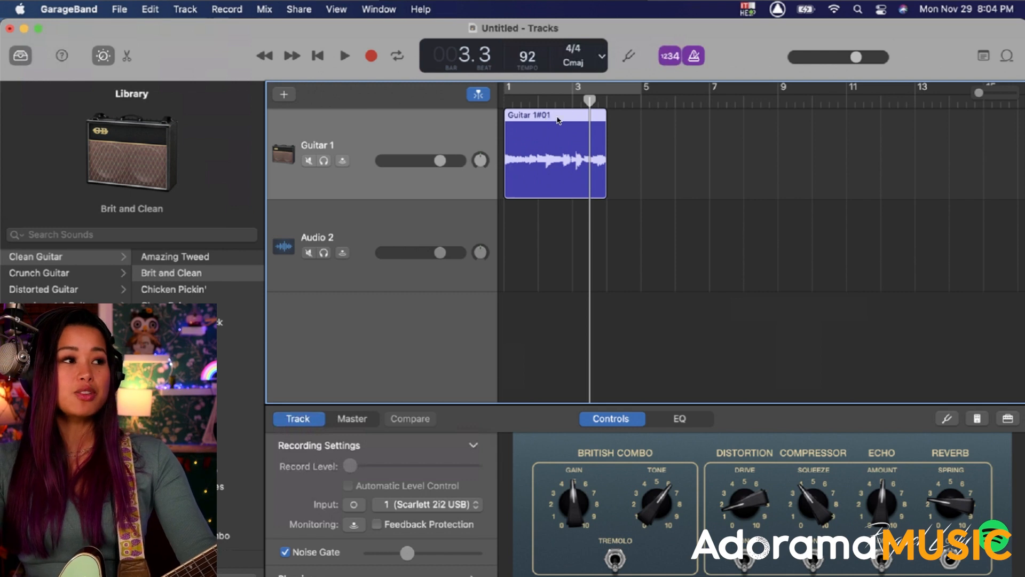
pyautogui.moveTo(558, 120)
pyautogui.mouseDown()
pyautogui.moveTo(716, 124)
pyautogui.moveTo(536, 135)
pyautogui.moveTo(520, 126)
pyautogui.moveTo(556, 206)
pyautogui.moveTo(546, 112)
pyautogui.mouseUp()
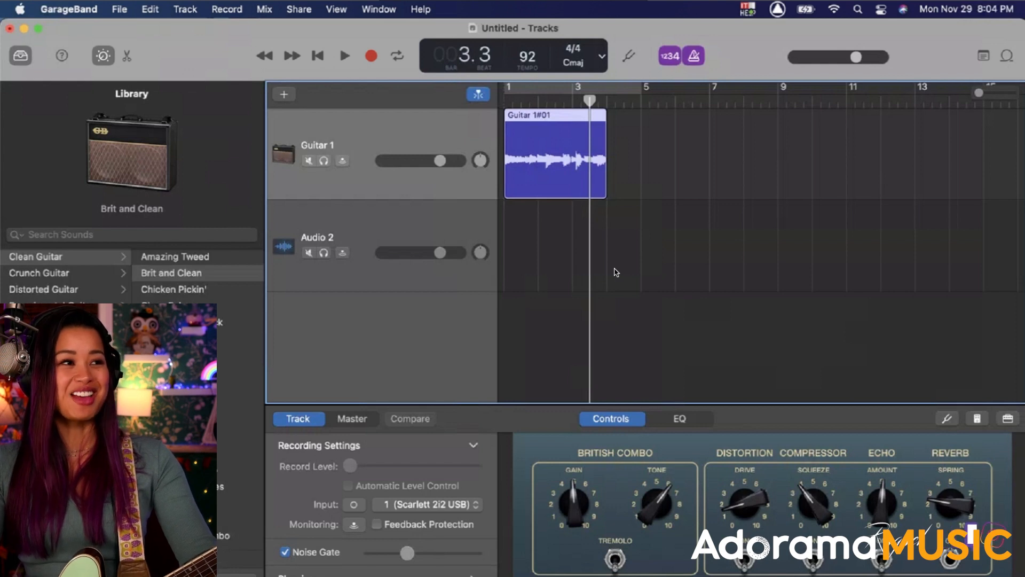
pyautogui.click(538, 223)
pyautogui.moveTo(580, 103); pyautogui.dragTo(559, 109)
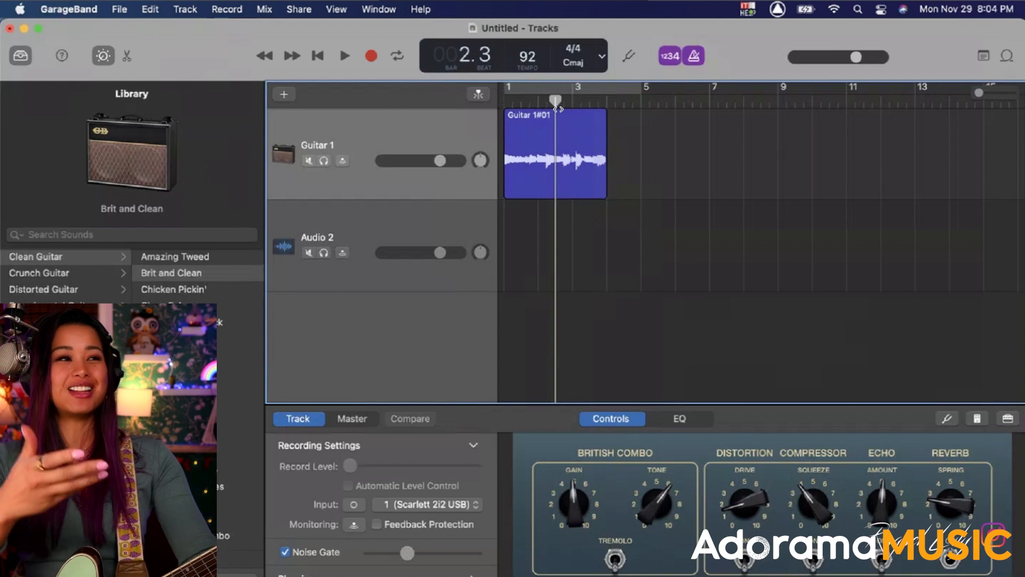
# Rename the second track as Guitar 2
pyautogui.click(382, 238)
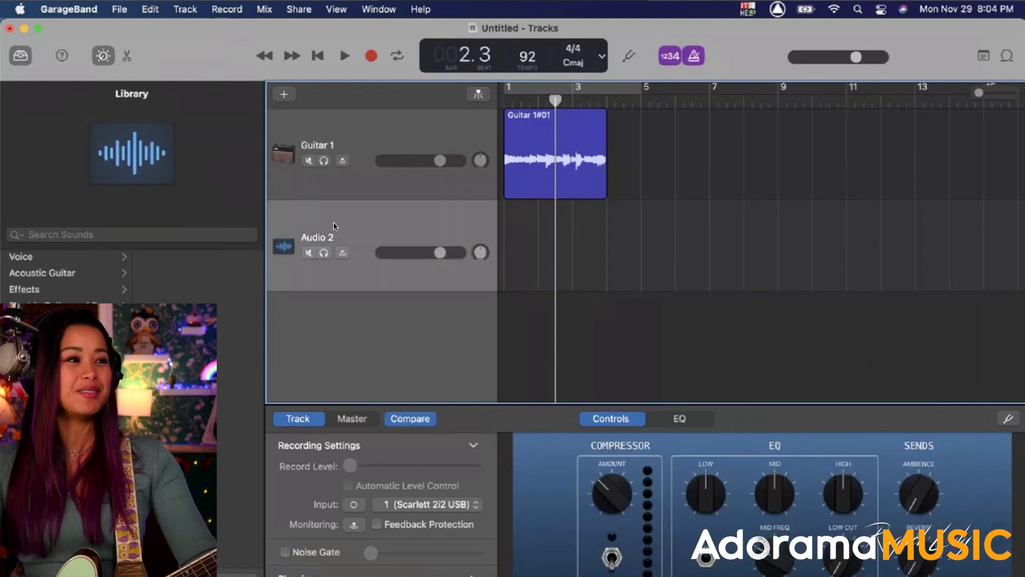
pyautogui.doubleClick(320, 236)
pyautogui.write('Gu')
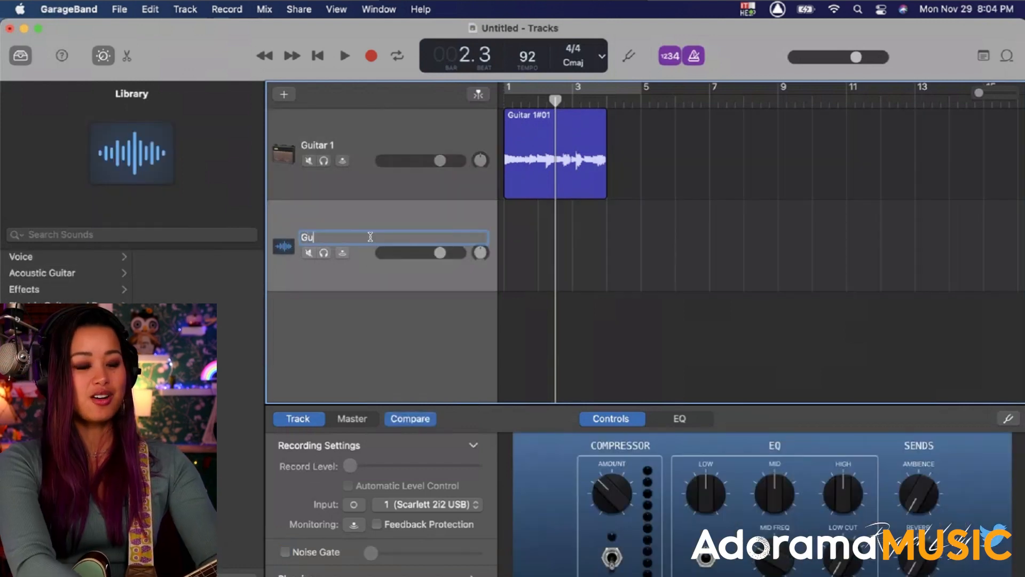
pyautogui.write('itar 12')
pyautogui.press('Return')
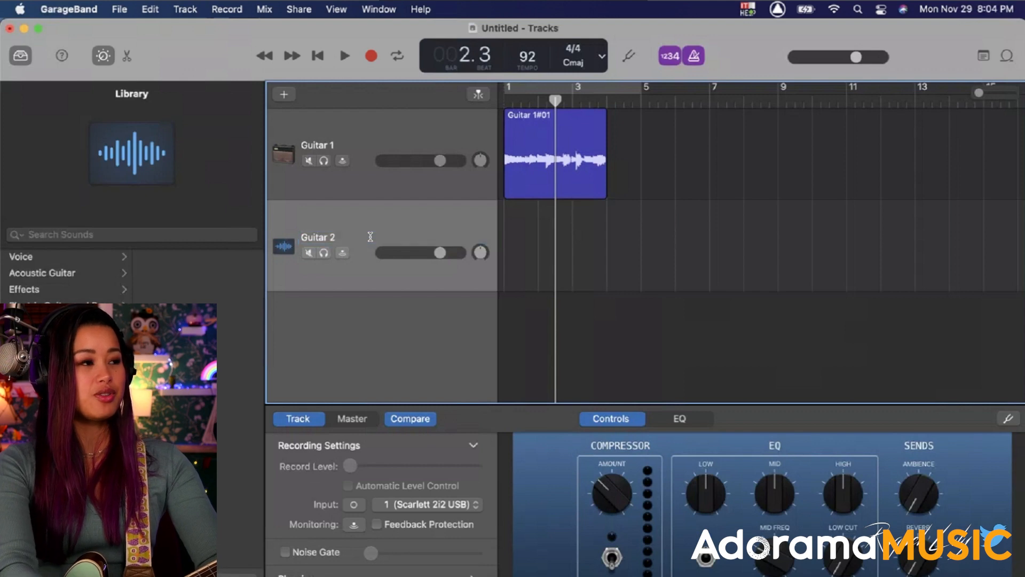
# Set the count-in to None and record a second guitar take on the Guitar 2 track
pyautogui.click(362, 125)
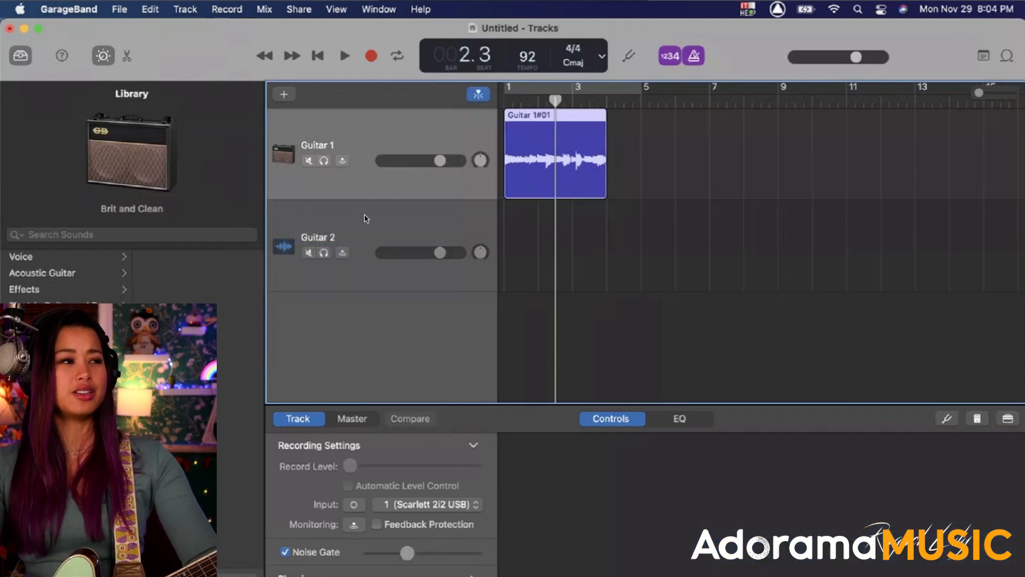
pyautogui.click(365, 216)
pyautogui.click(382, 131)
pyautogui.click(369, 226)
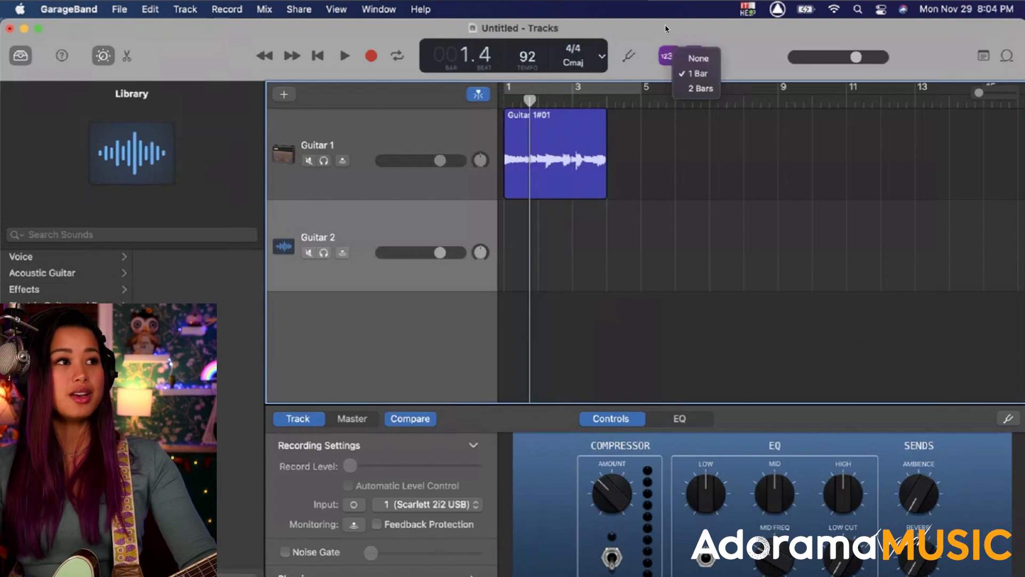
pyautogui.click(699, 58)
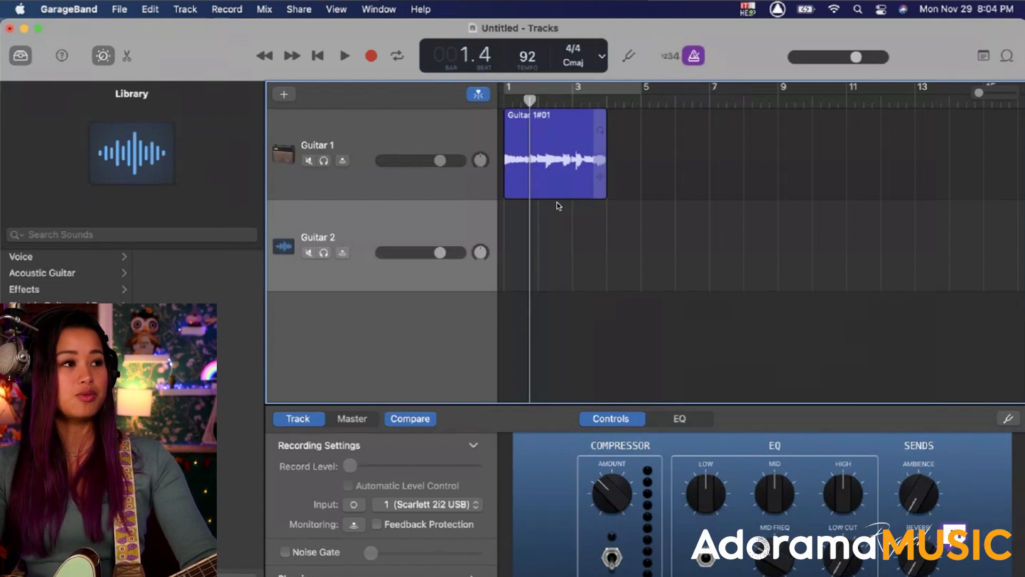
pyautogui.click(371, 56)
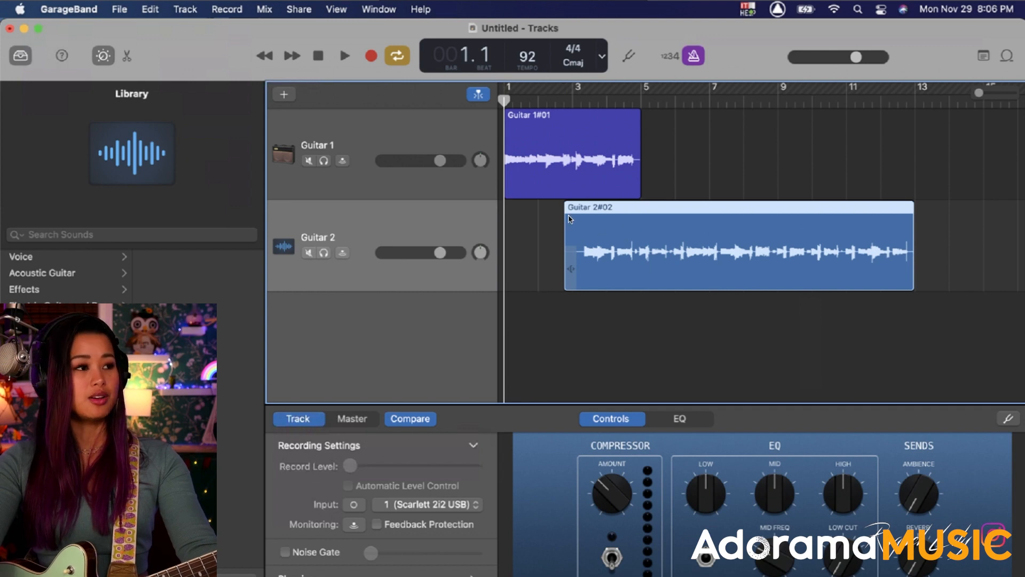
# Trim the start of the Guitar 2 region to just before bar 5 and move it onto the Guitar 1 track after the first region
pyautogui.moveTo(565, 277); pyautogui.dragTo(641, 272)
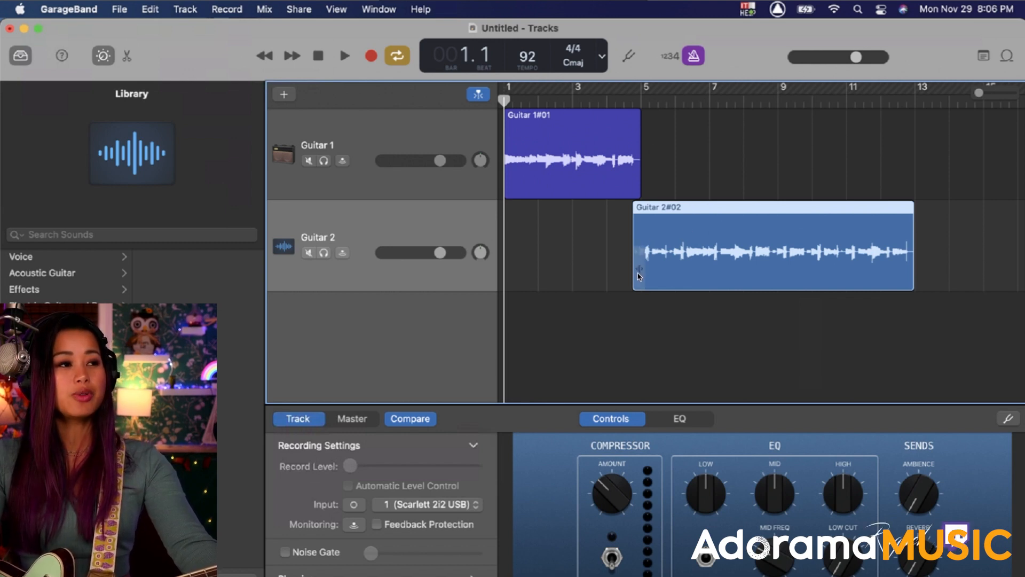
pyautogui.moveTo(638, 278); pyautogui.dragTo(693, 187)
pyautogui.moveTo(693, 187); pyautogui.dragTo(701, 187)
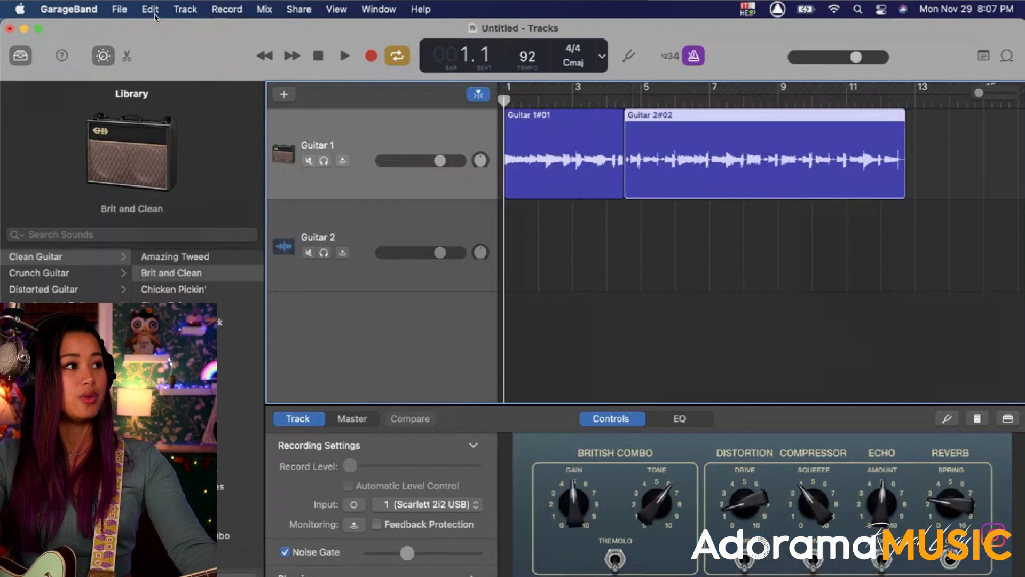
# Undo the Guitar 2 region's move onto the Guitar 1 track and place the playhead at bar 3, beat 2
pyautogui.click(150, 10)
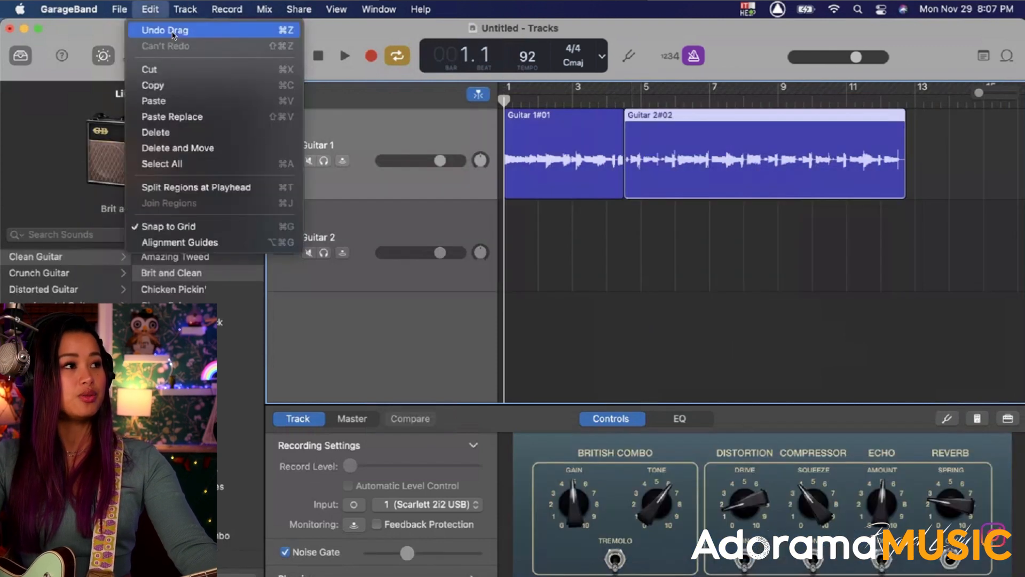
pyautogui.click(634, 225)
pyautogui.press('super+z')
pyautogui.click(612, 100)
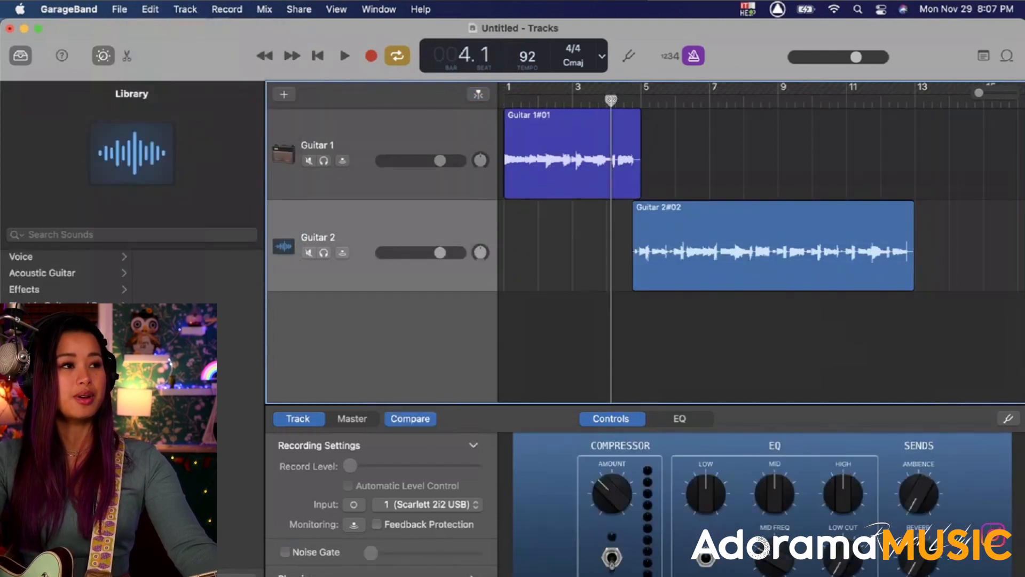
pyautogui.click(587, 101)
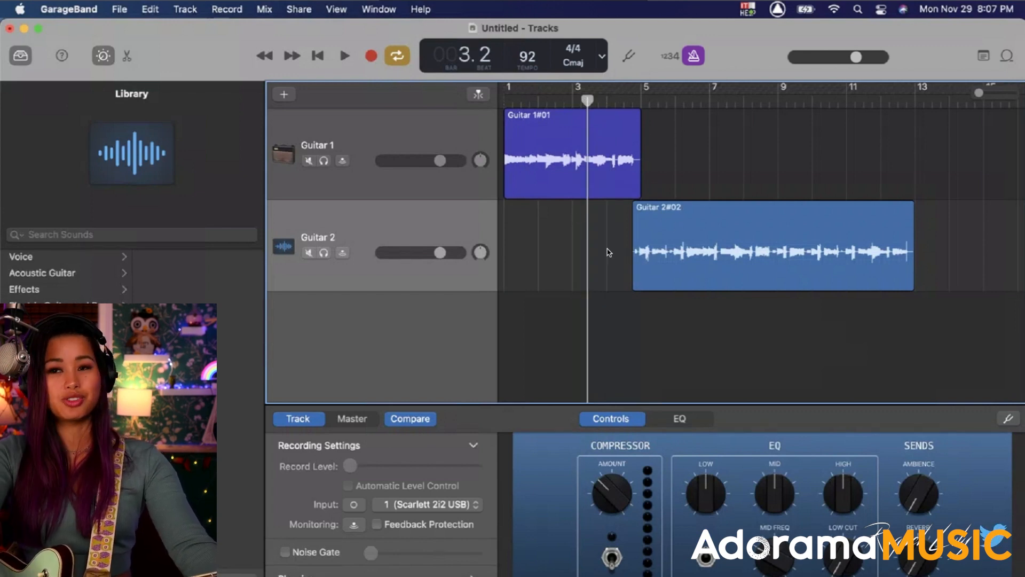
# Move the Guitar 2 region onto the Guitar 1 track, overlapping the first region, and extend its start back to bar 4
pyautogui.moveTo(641, 247); pyautogui.dragTo(639, 191)
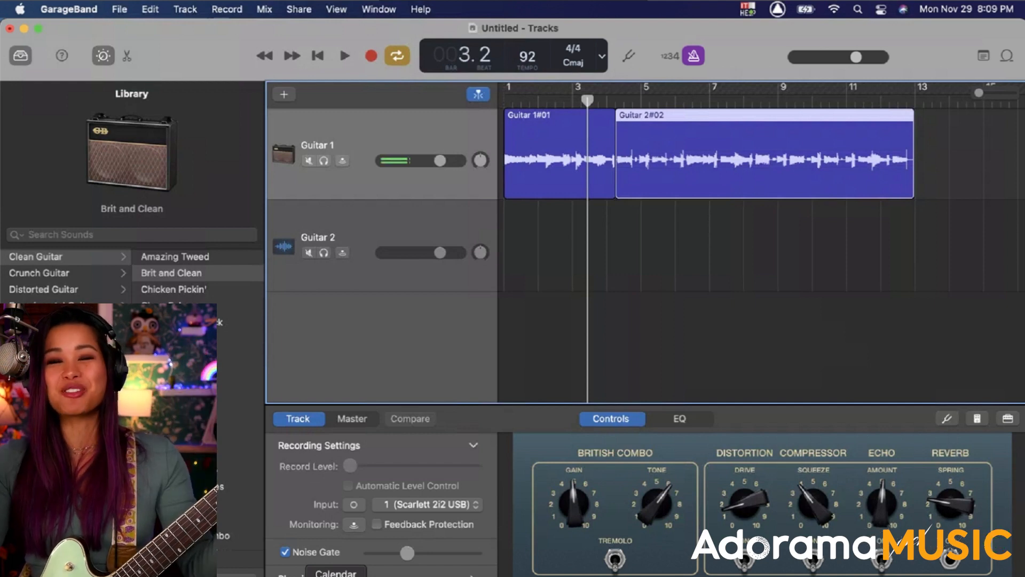
pyautogui.click(629, 251)
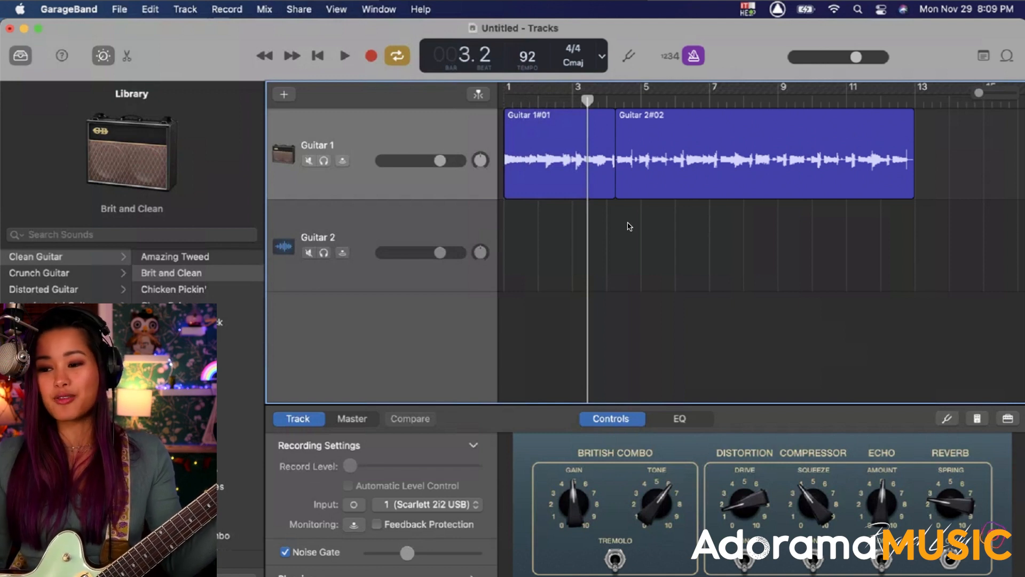
pyautogui.click(620, 187)
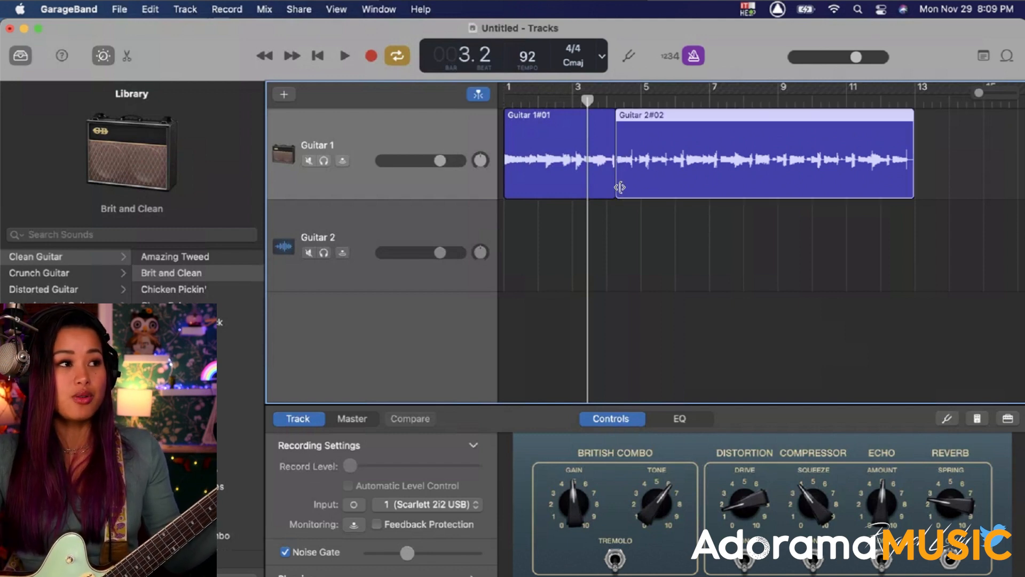
pyautogui.moveTo(619, 186); pyautogui.dragTo(609, 187)
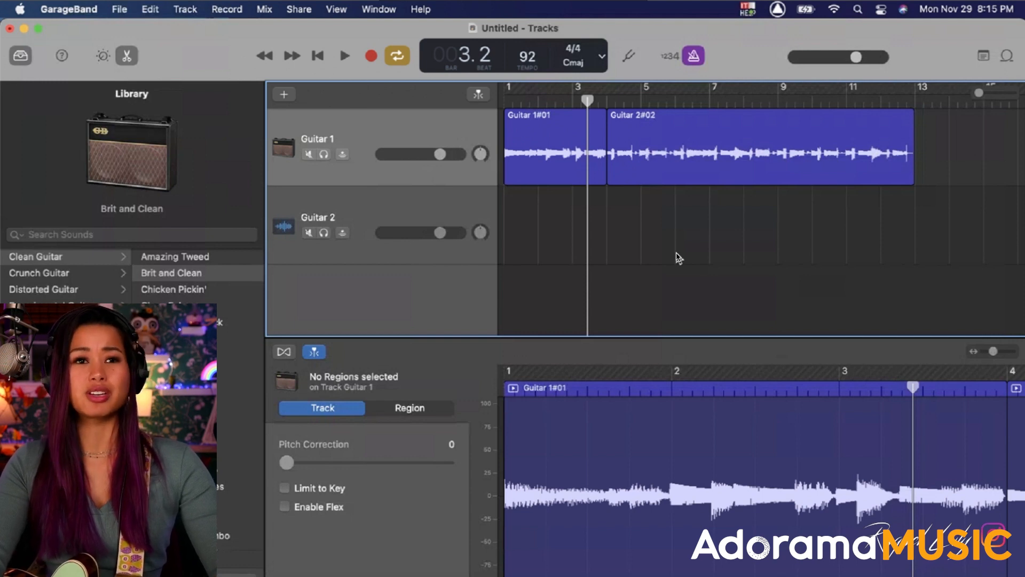
# Play the transition from bar 3 and shift the junction between the two regions to bar 4, beat 4
pyautogui.moveTo(587, 101); pyautogui.dragTo(573, 102)
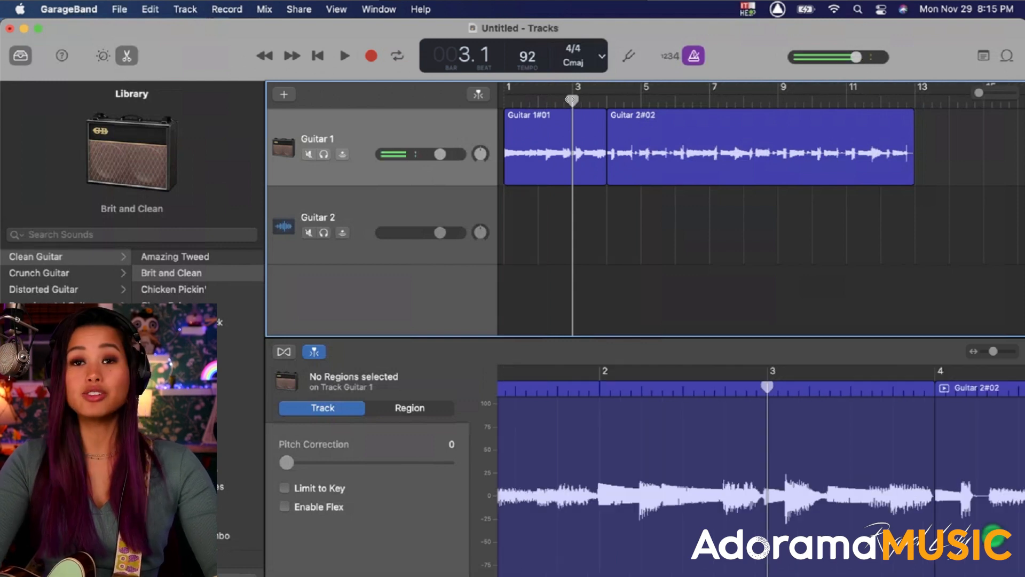
pyautogui.press('space')
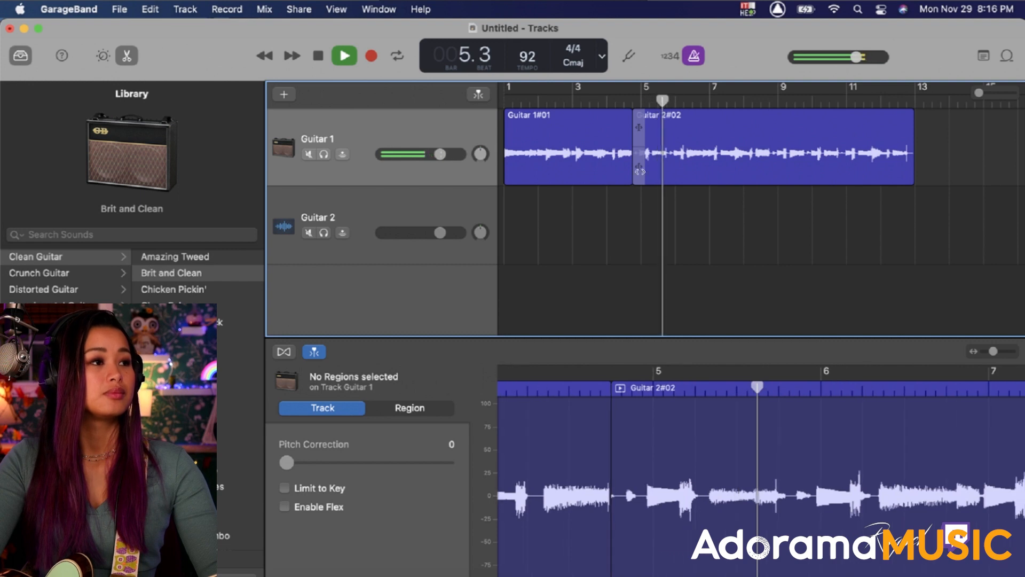
pyautogui.press('space')
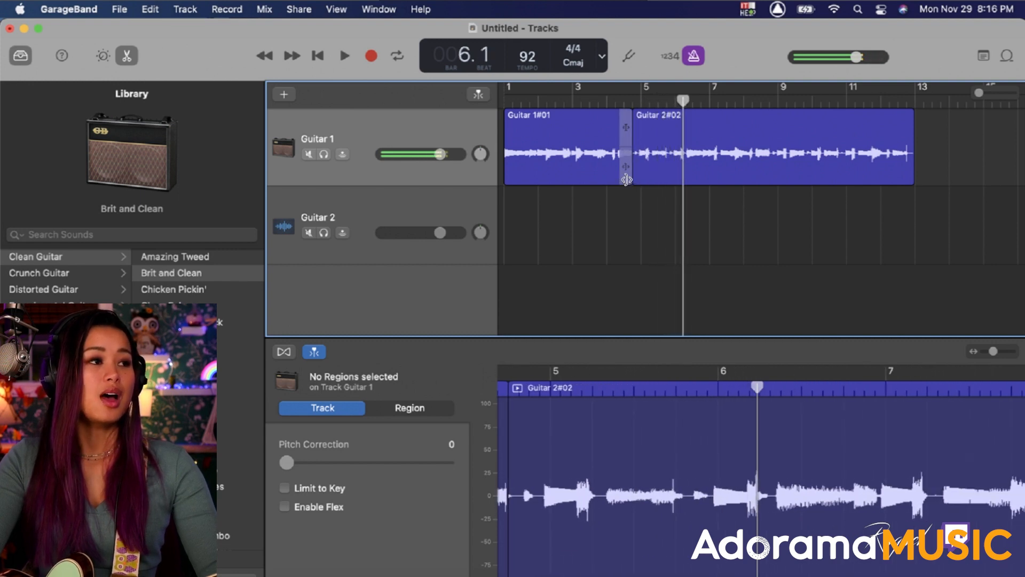
pyautogui.click(633, 182)
pyautogui.moveTo(632, 182); pyautogui.dragTo(643, 183)
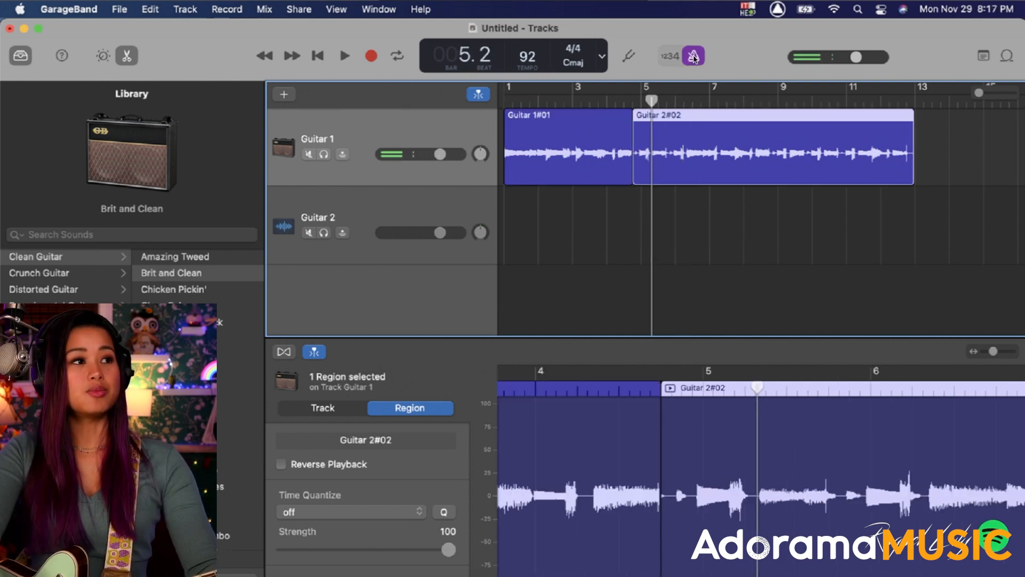
# Turn off the metronome and show automation on the tracks
pyautogui.click(693, 56)
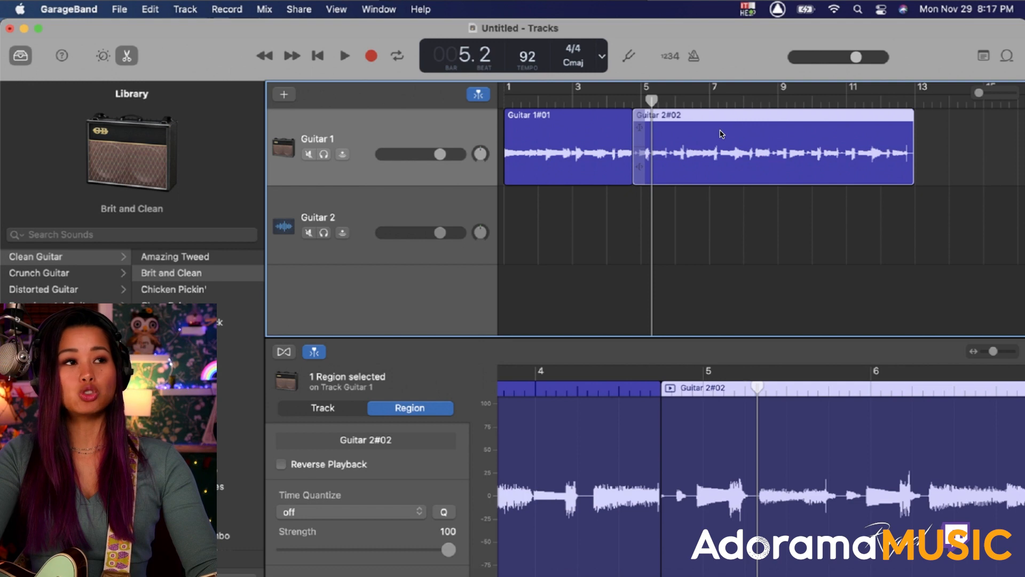
pyautogui.click(265, 10)
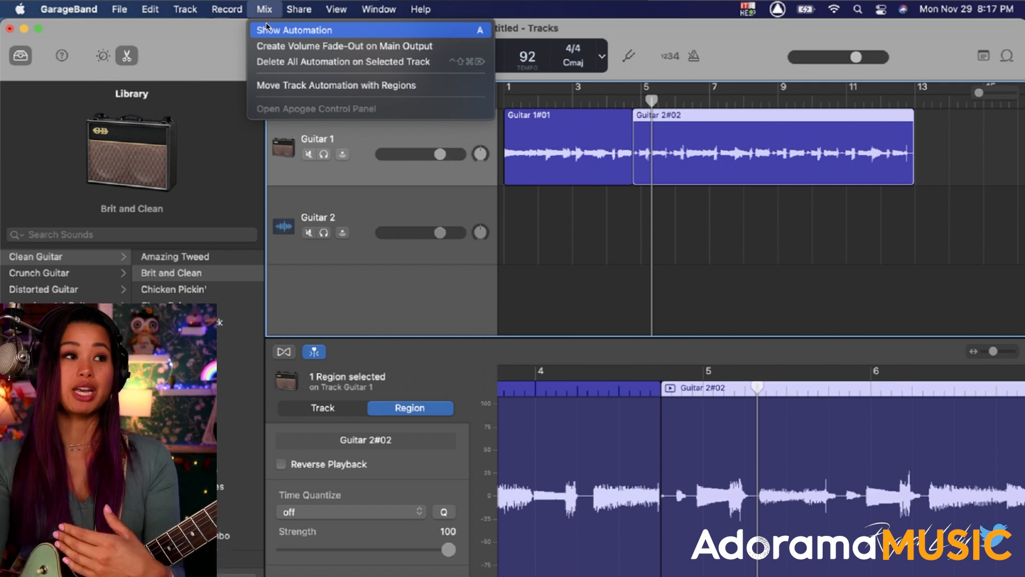
pyautogui.click(267, 28)
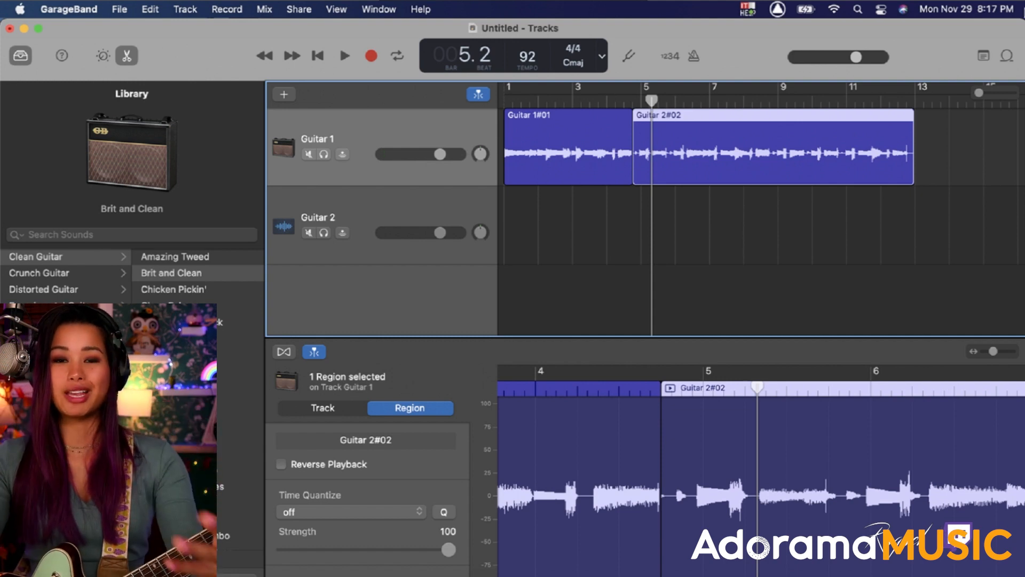
pyautogui.click(264, 9)
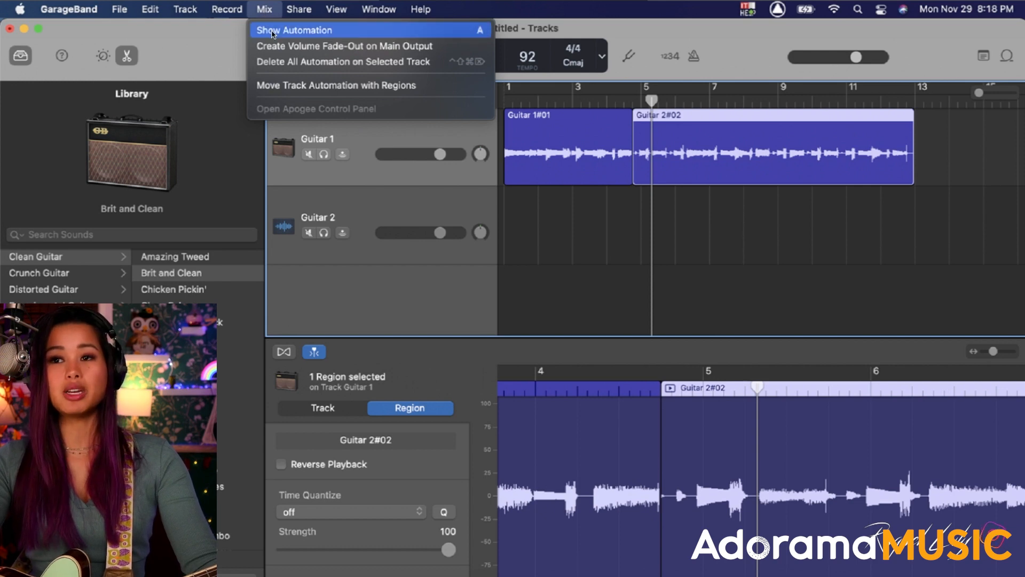
pyautogui.click(272, 33)
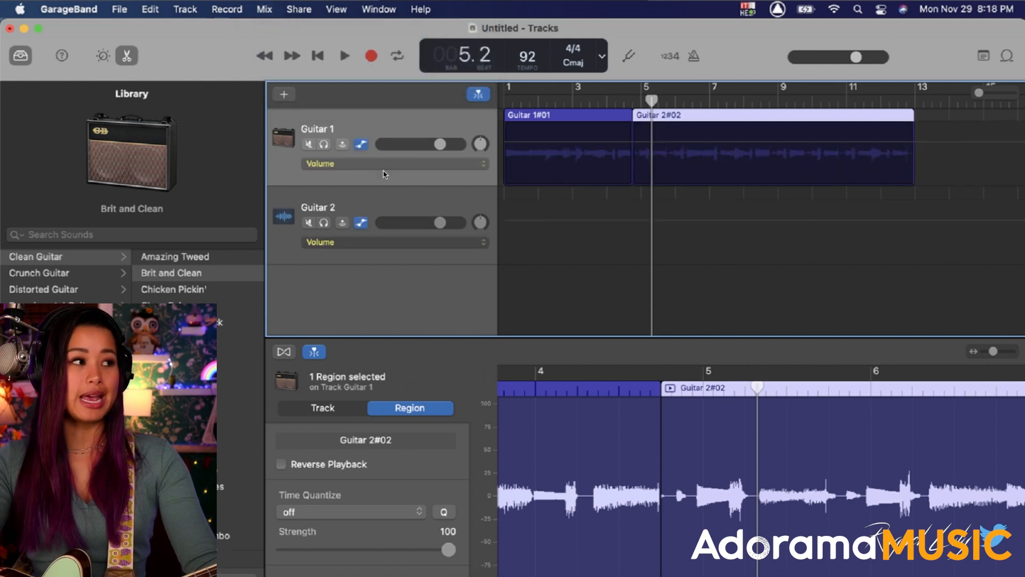
pyautogui.press('a')
pyautogui.press('a')
pyautogui.press('a')
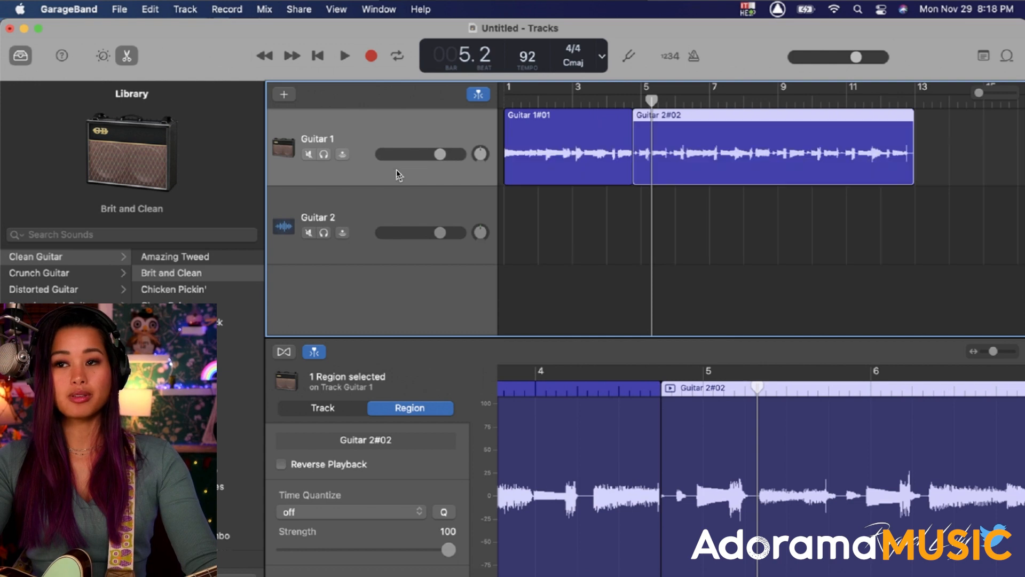
pyautogui.press('a')
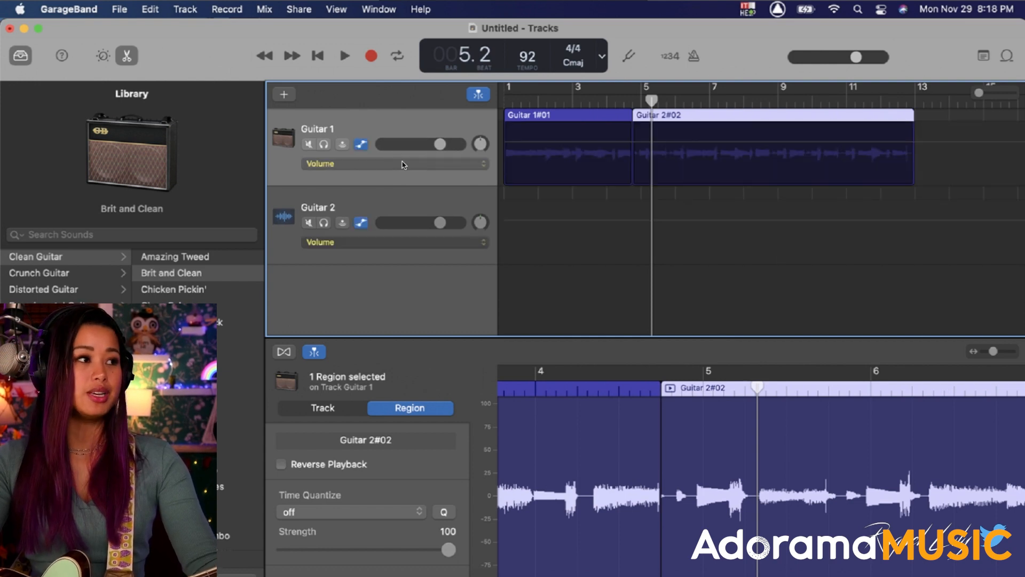
# Keep Volume as the Guitar 1 track's automation parameter and activate its volume curve
pyautogui.click(402, 165)
pyautogui.click(350, 177)
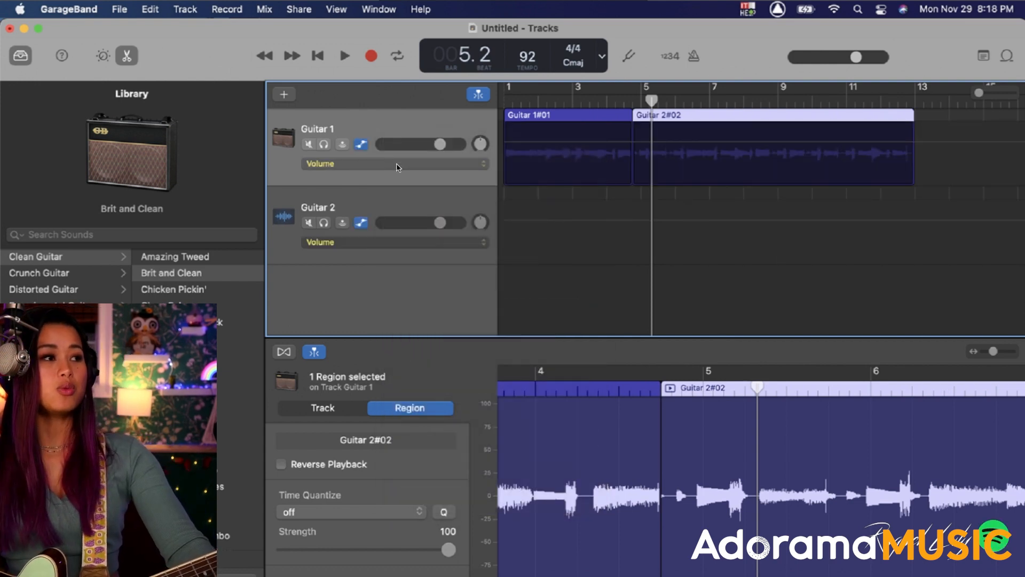
pyautogui.click(465, 165)
pyautogui.click(558, 168)
# Move the Guitar 2 region back down onto the Guitar 2 track, starting at bar 4, beat 4
pyautogui.click(702, 119)
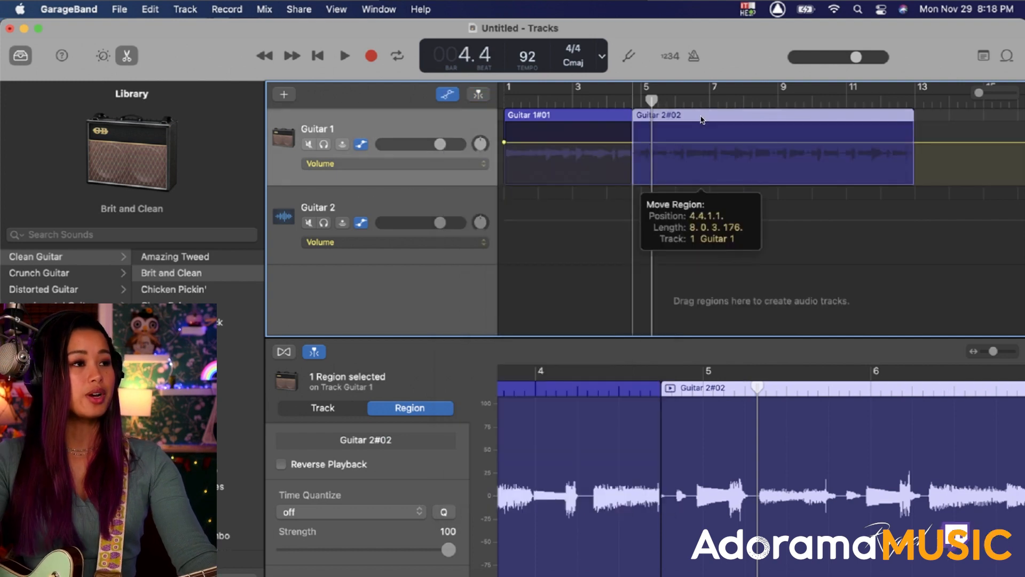
pyautogui.moveTo(703, 128); pyautogui.dragTo(699, 212)
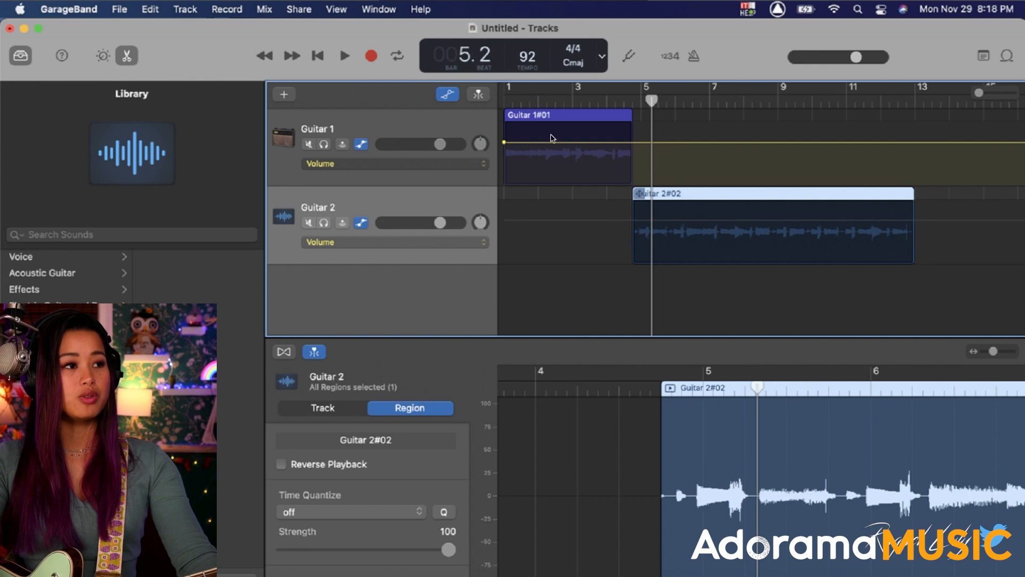
pyautogui.click(552, 138)
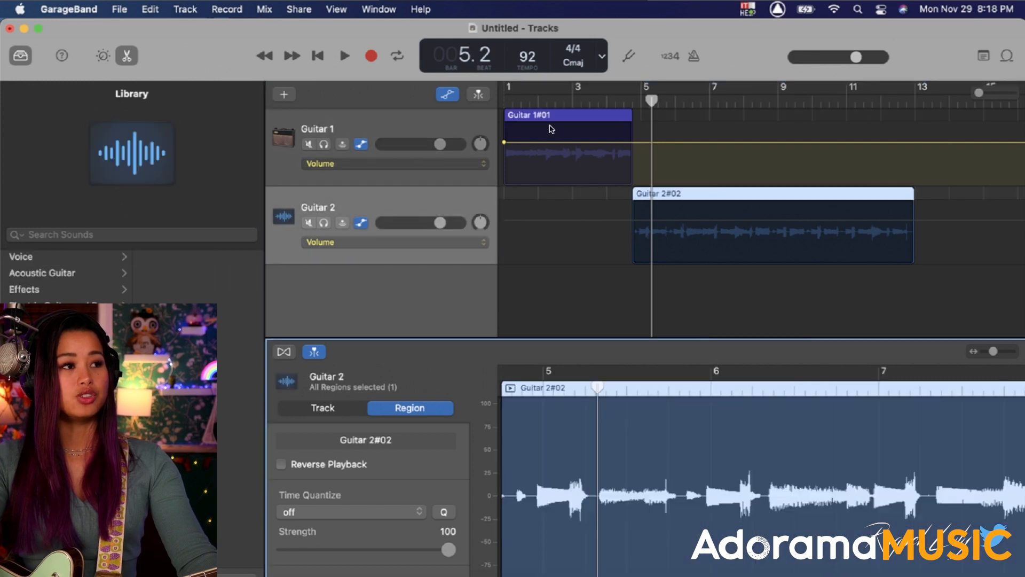
pyautogui.click(558, 120)
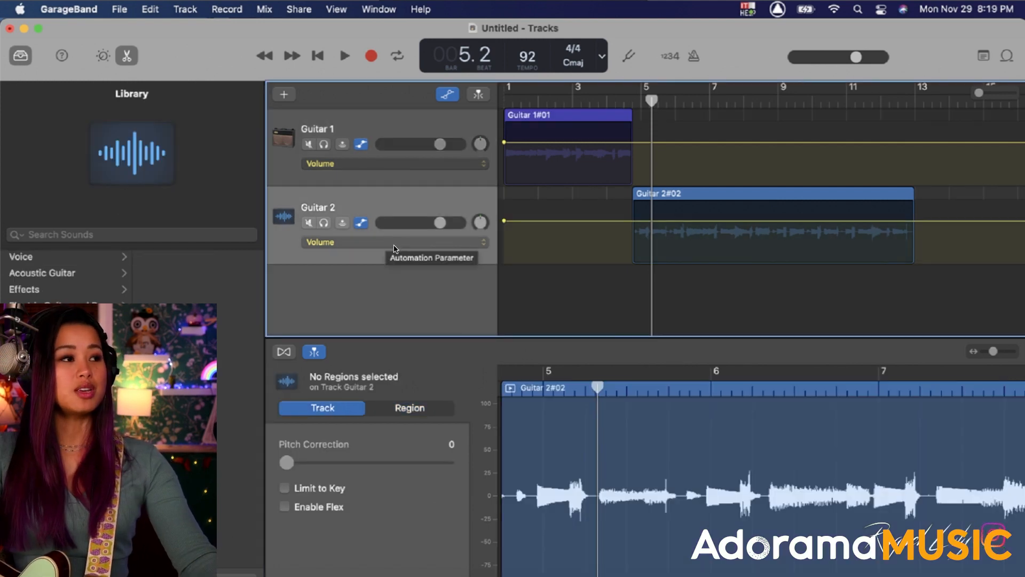
# Keep Volume as the Guitar 2 track's automation parameter, and try out automation points on its curve before removing them
pyautogui.click(395, 245)
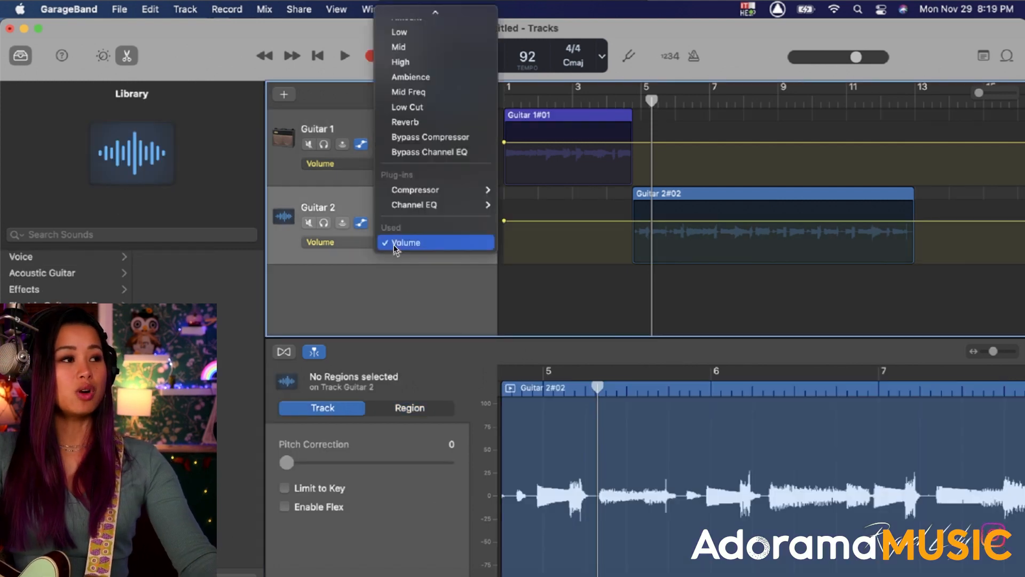
pyautogui.click(453, 249)
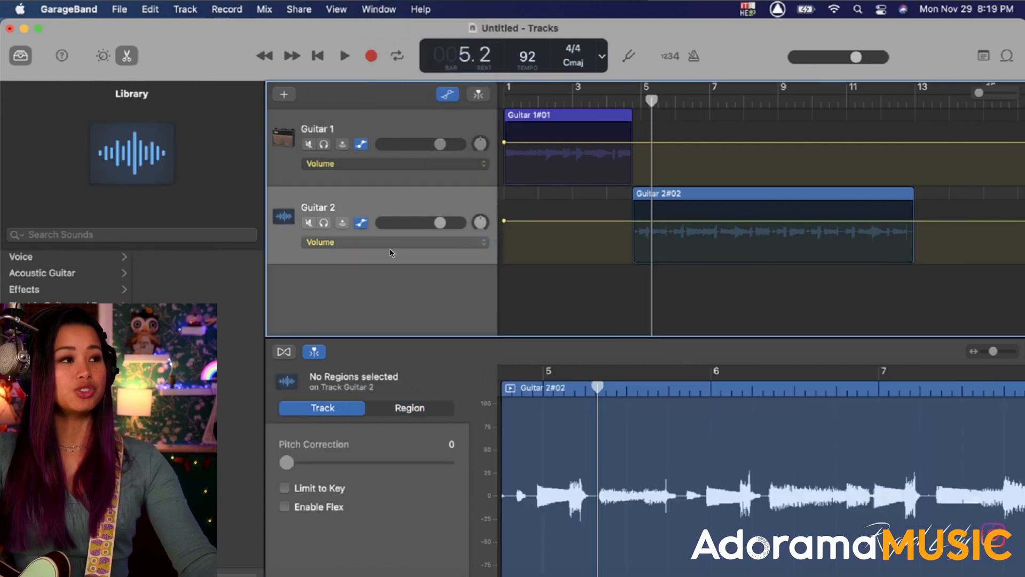
pyautogui.click(392, 253)
pyautogui.click(684, 221)
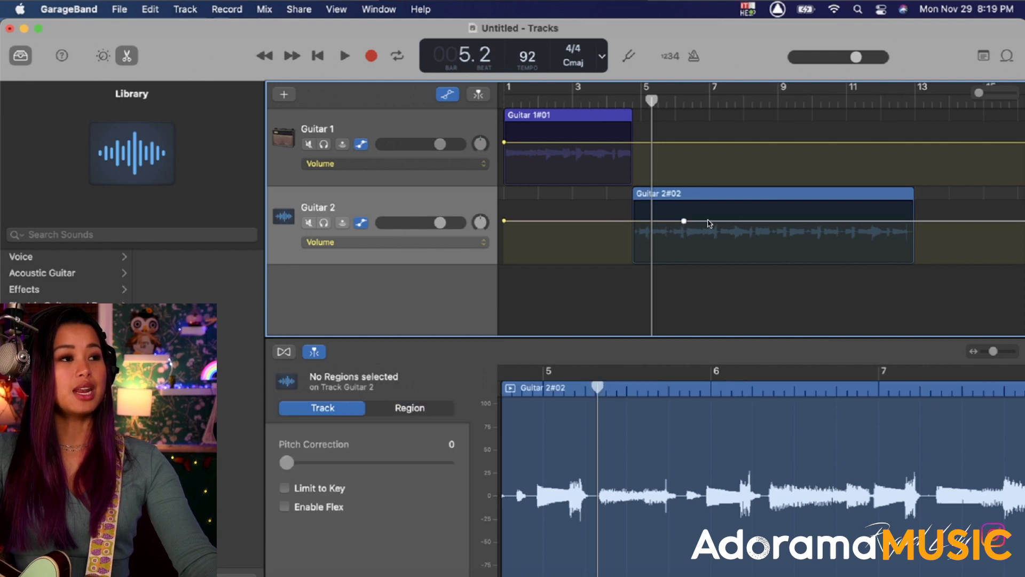
pyautogui.click(818, 221)
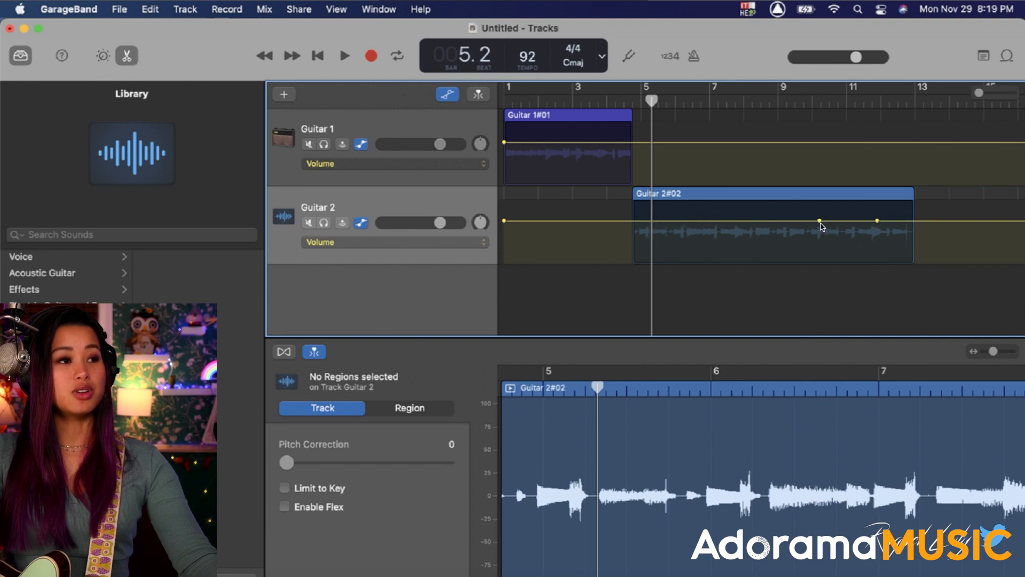
pyautogui.doubleClick(877, 221)
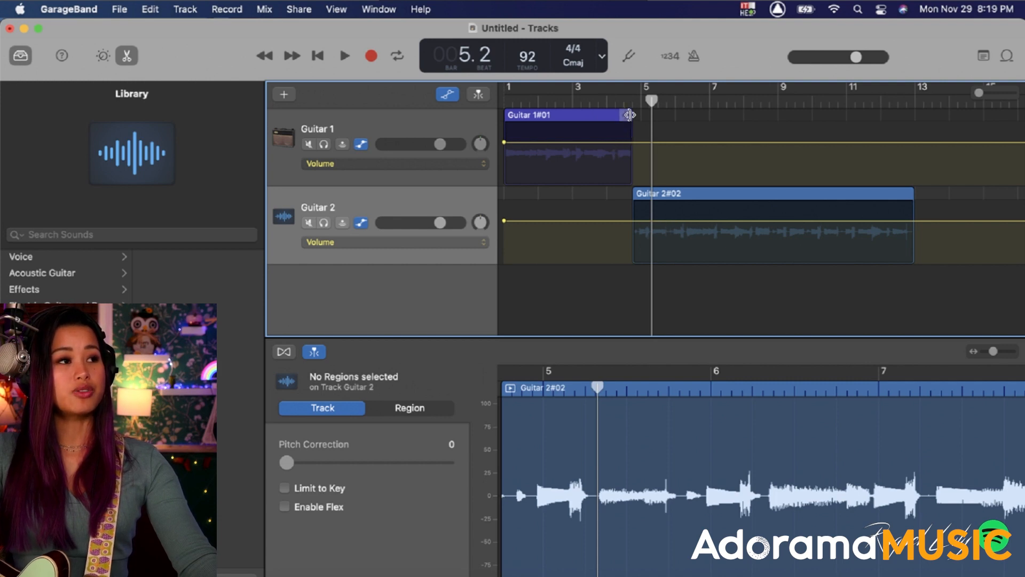
# Extend the end of the Guitar 1 region to bar 5 and the start of the Guitar 2 region back to about bar 4, beat 2
pyautogui.moveTo(627, 117); pyautogui.dragTo(633, 115)
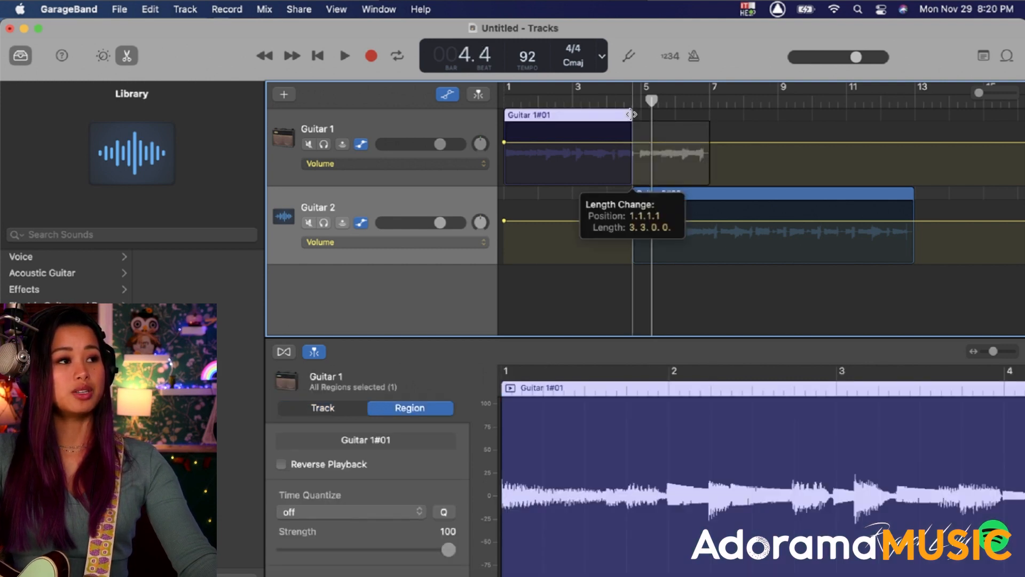
pyautogui.moveTo(631, 114); pyautogui.dragTo(640, 114)
pyautogui.moveTo(634, 205); pyautogui.dragTo(617, 206)
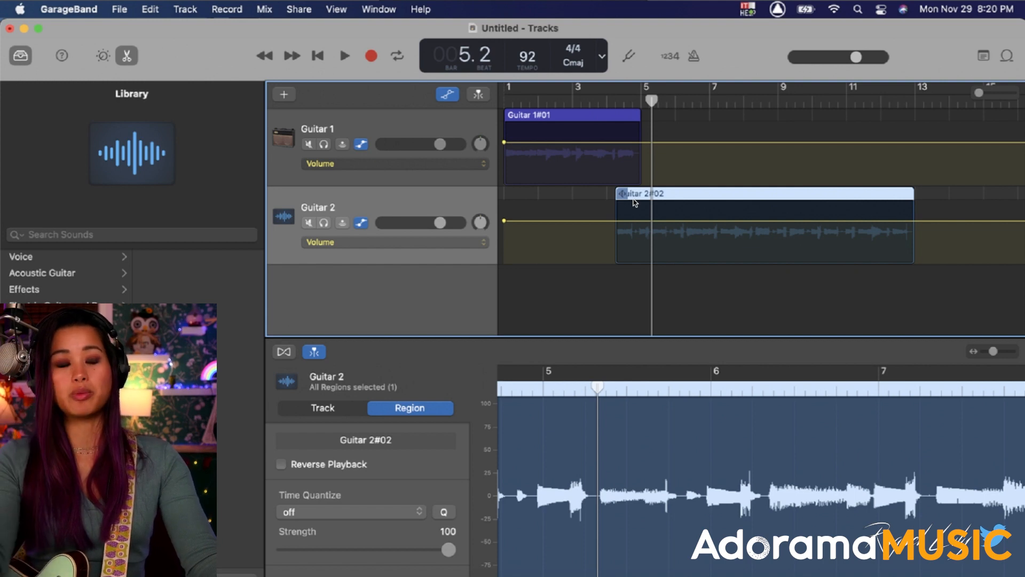
# Crossfade the tracks with volume automation points, fading Guitar 1 fully out by bar 5, beat 2 and Guitar 2 in from bar 3, beat 2
pyautogui.click(626, 142)
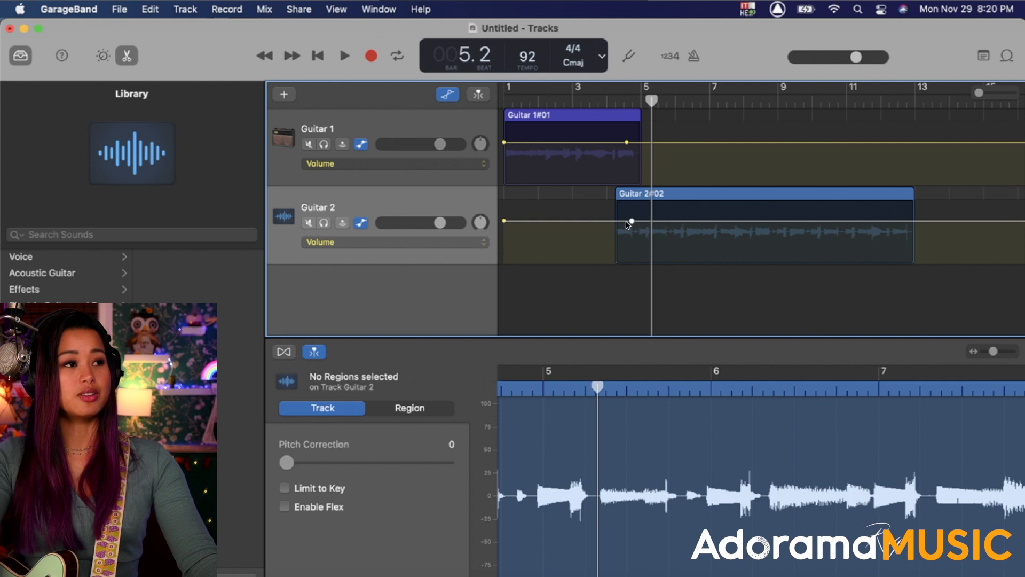
pyautogui.moveTo(588, 221); pyautogui.dragTo(588, 256)
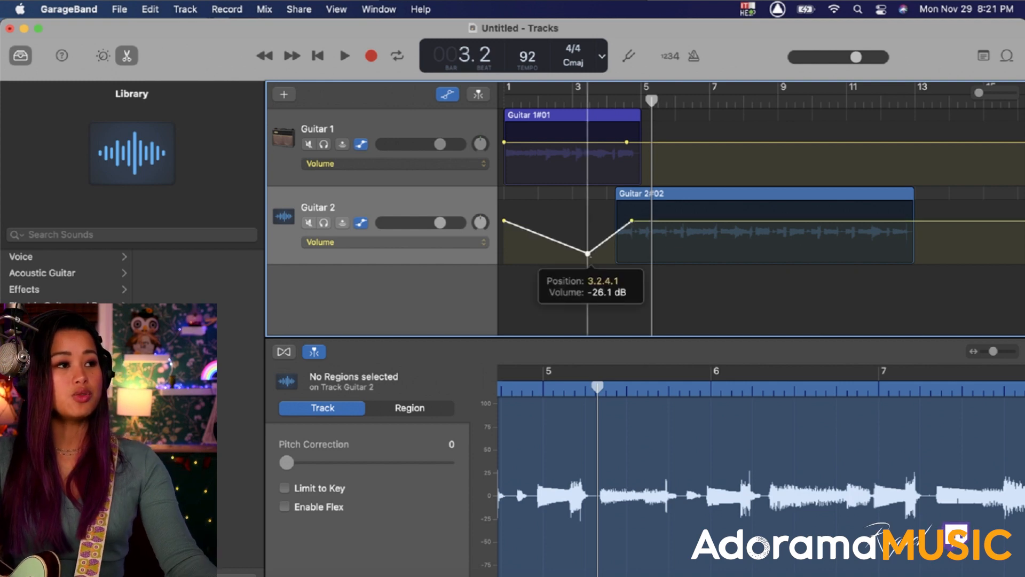
pyautogui.click(652, 143)
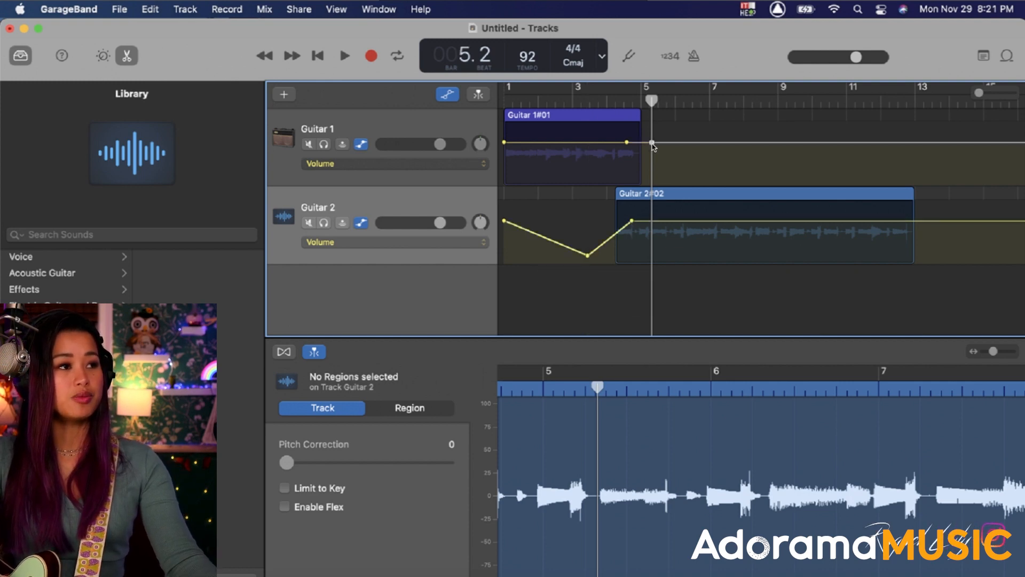
pyautogui.moveTo(652, 143); pyautogui.dragTo(652, 184)
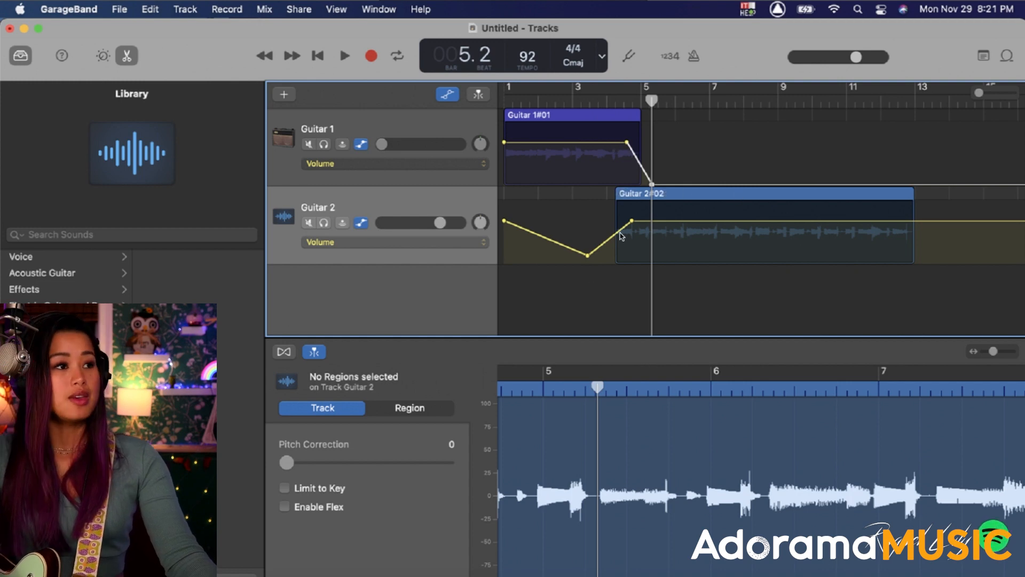
pyautogui.moveTo(503, 225); pyautogui.dragTo(504, 263)
pyautogui.moveTo(588, 256); pyautogui.dragTo(588, 263)
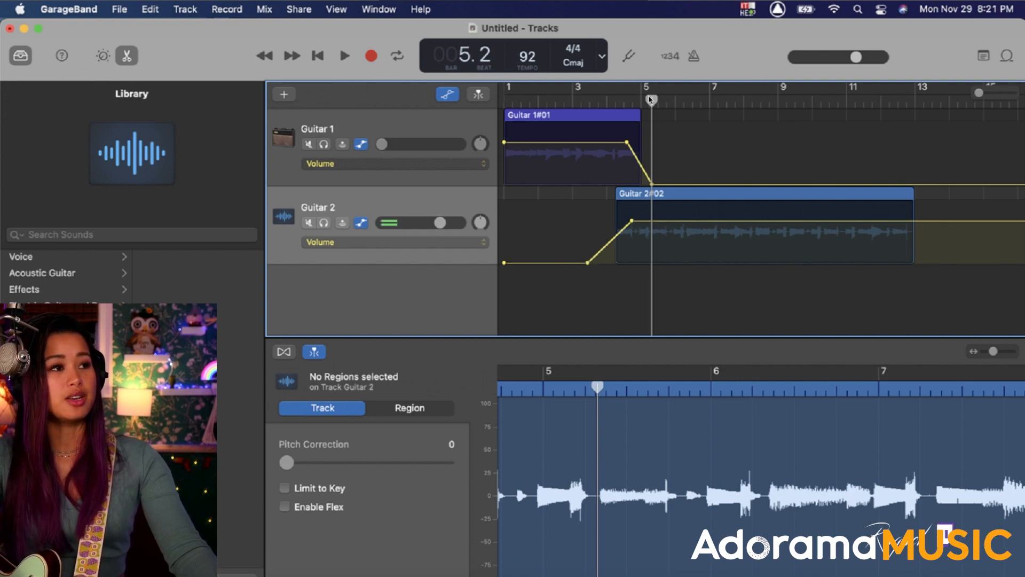
# Play the crossfade from bar 3, beat 4, and move the start of Guitar 1's fade-out earlier to about bar 4, beat 2
pyautogui.moveTo(652, 99); pyautogui.dragTo(598, 100)
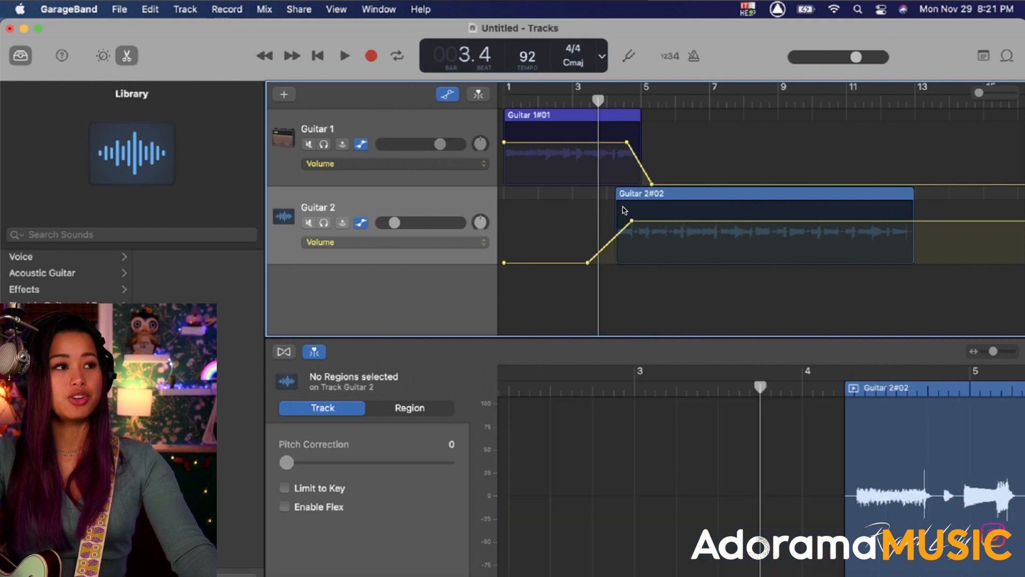
pyautogui.press('space')
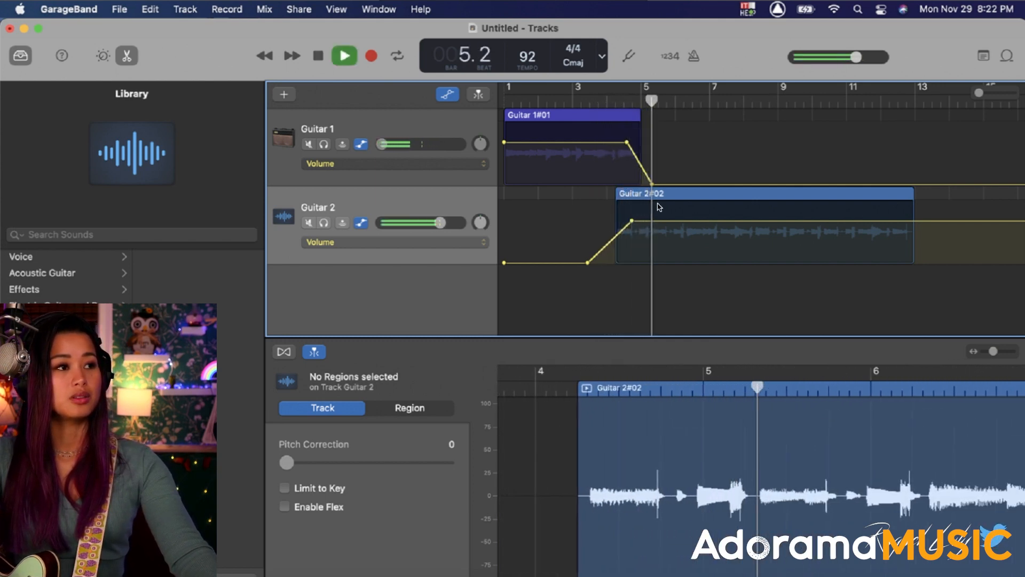
pyautogui.press('space')
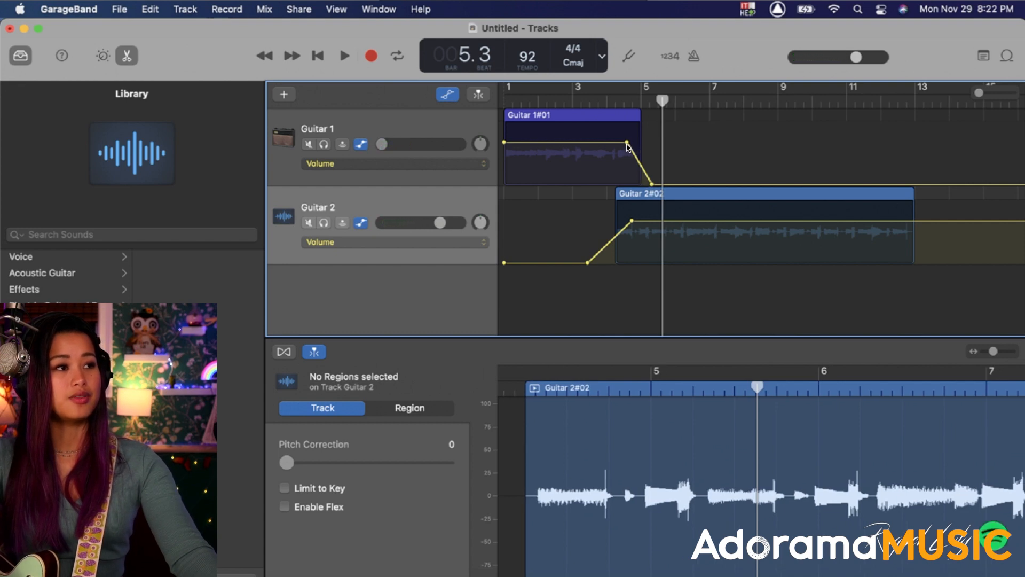
pyautogui.moveTo(628, 146); pyautogui.dragTo(620, 145)
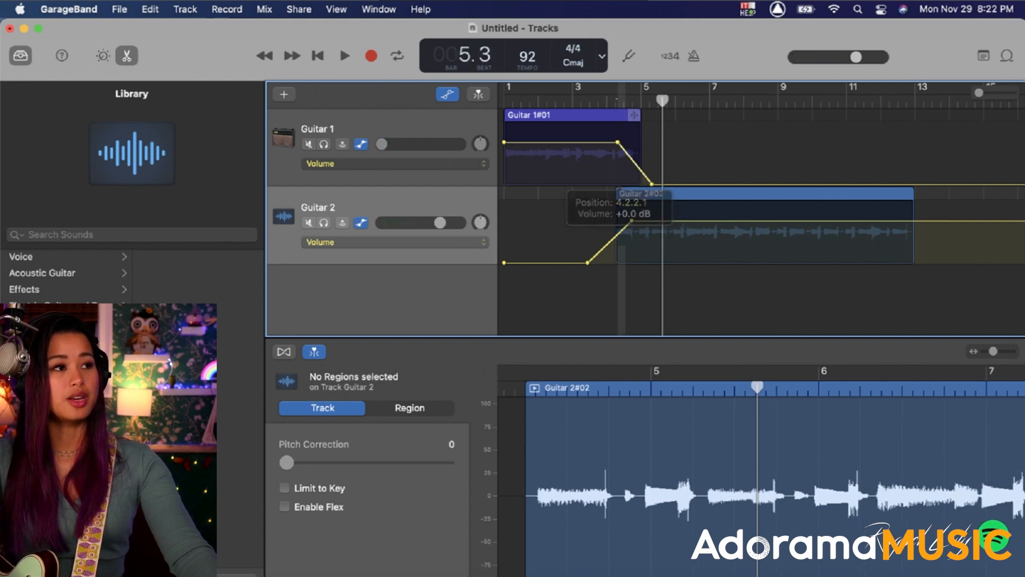
# Play the crossfade from bar 4 and move the start of Guitar 1's fade-out earlier to about bar 4, beat 1
pyautogui.click(608, 101)
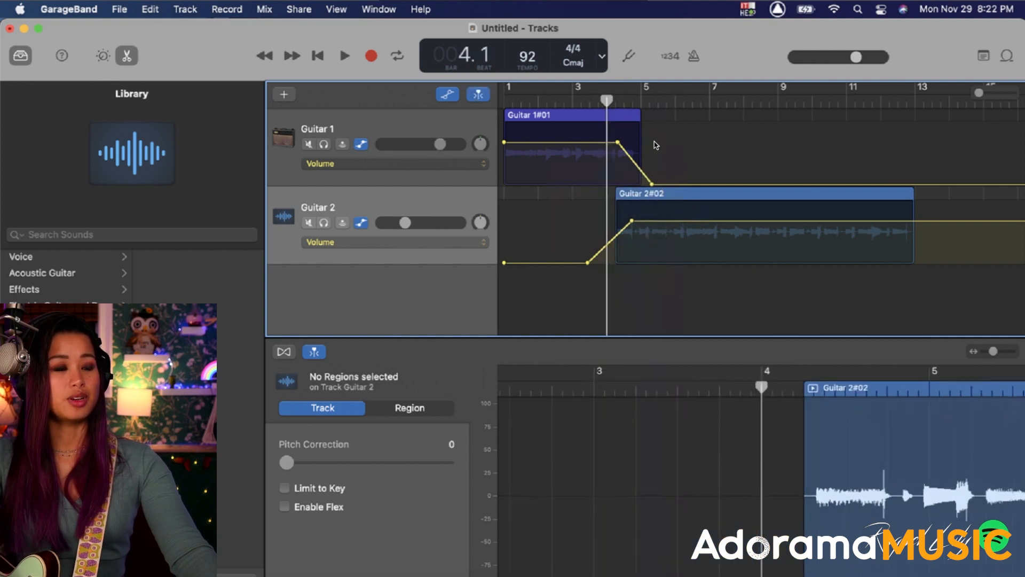
pyautogui.press('space')
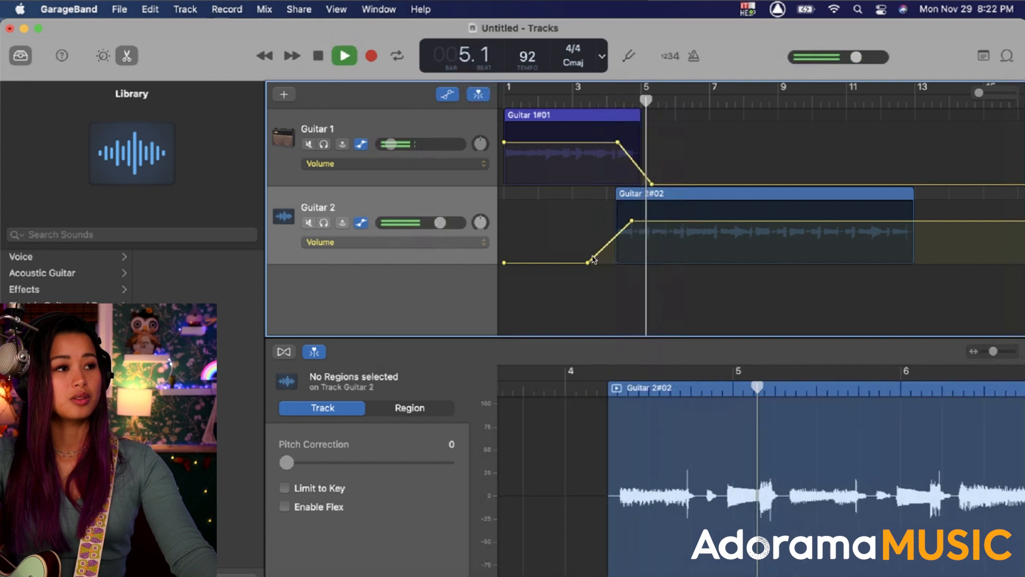
pyautogui.press('space')
pyautogui.moveTo(618, 143); pyautogui.dragTo(608, 143)
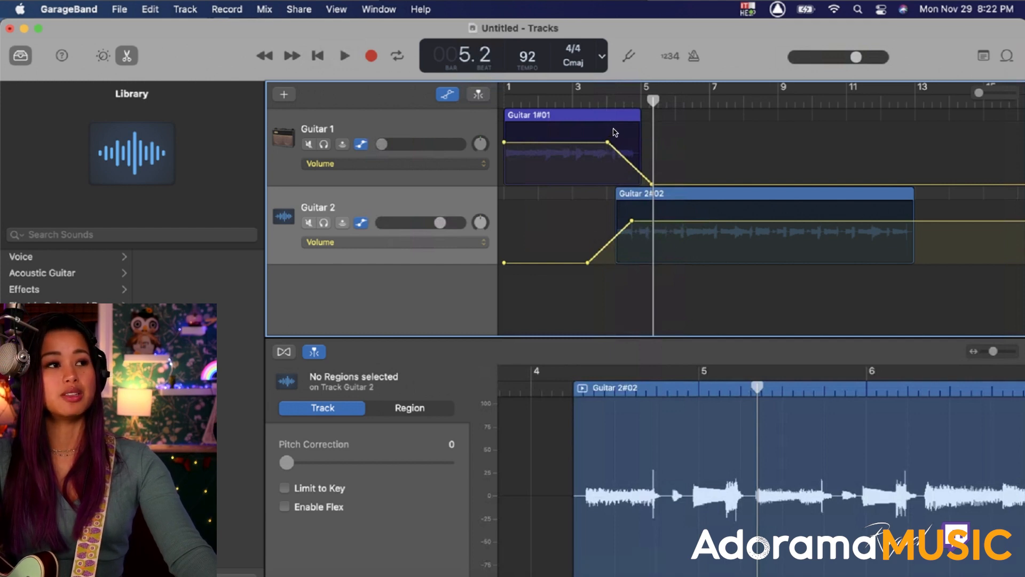
# Play the transition from bar 3, beat 4, and move the end of Guitar 2's fade-in to about bar 5, beat 1, at +0.0 dB
pyautogui.click(598, 101)
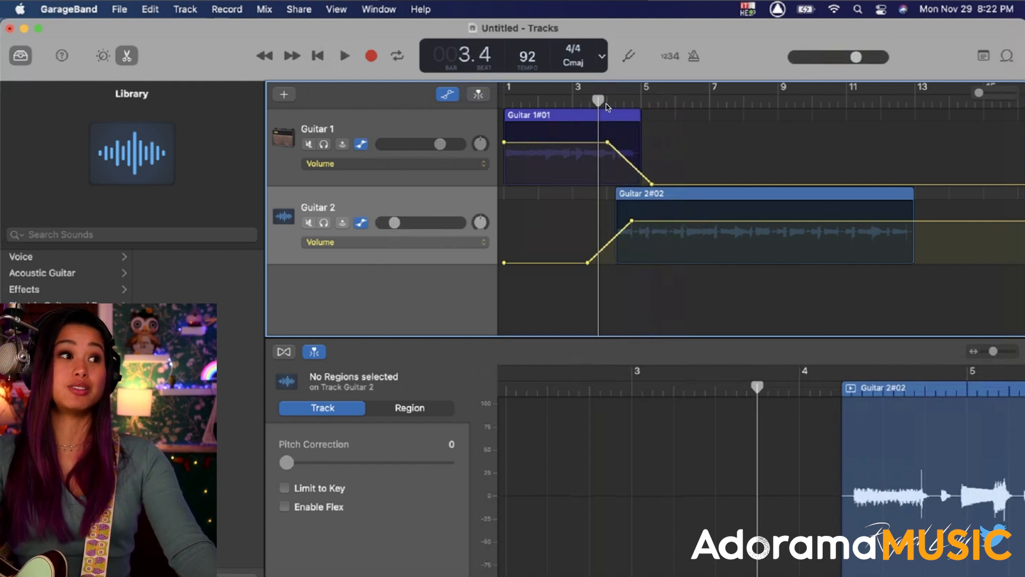
pyautogui.press('space')
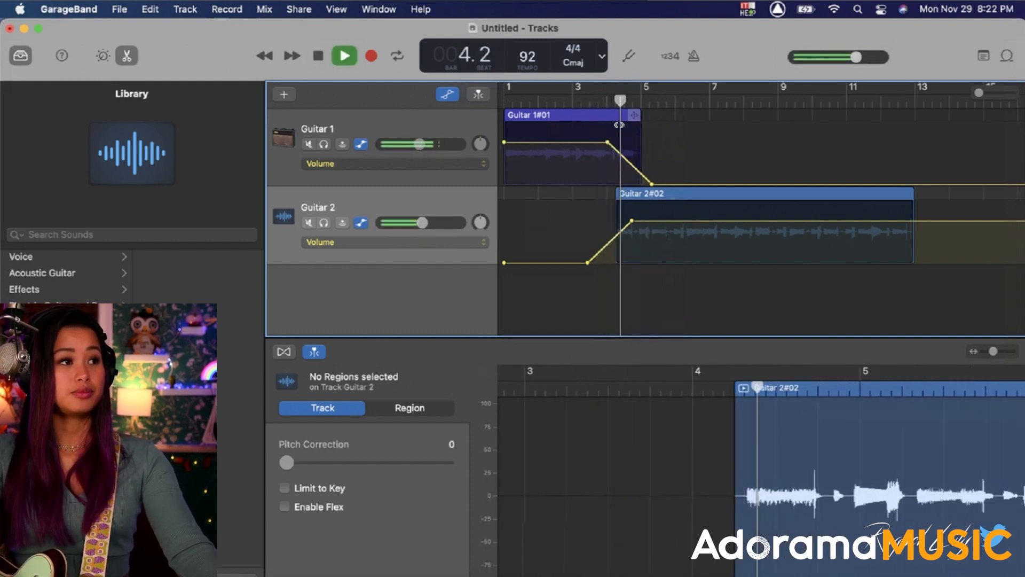
pyautogui.press('space')
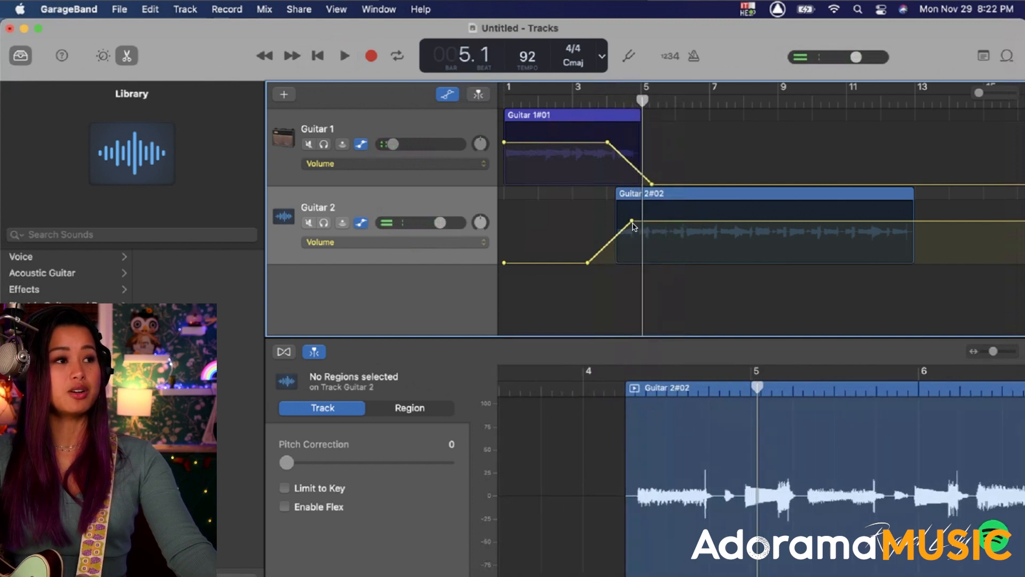
pyautogui.moveTo(634, 225)
pyautogui.mouseDown()
pyautogui.moveTo(655, 224)
pyautogui.moveTo(645, 224)
pyautogui.mouseUp()
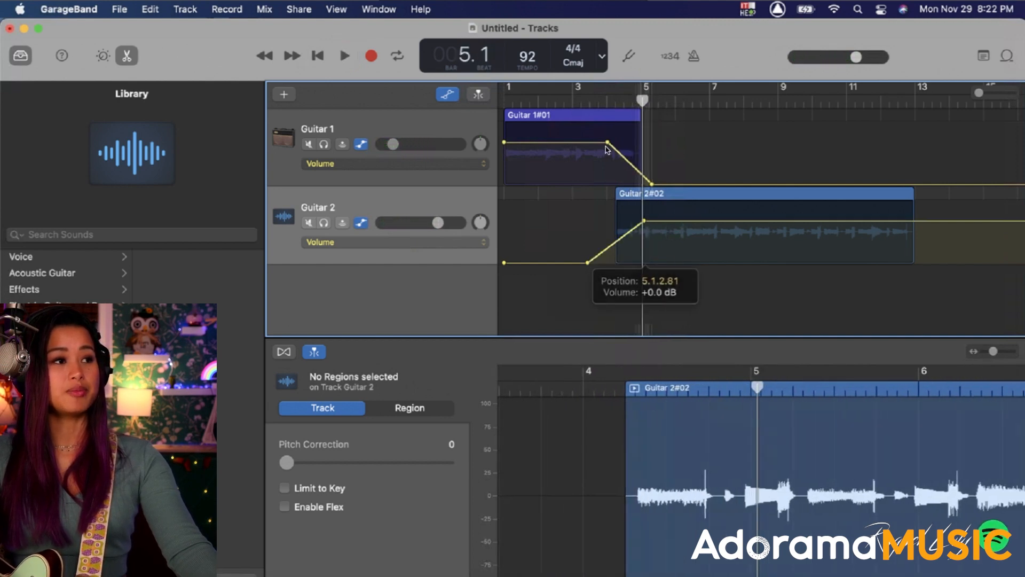
# Play the transition from bar 4 and move the start of Guitar 1's fade-out earlier to about bar 3, beat 3
pyautogui.click(591, 113)
pyautogui.click(599, 100)
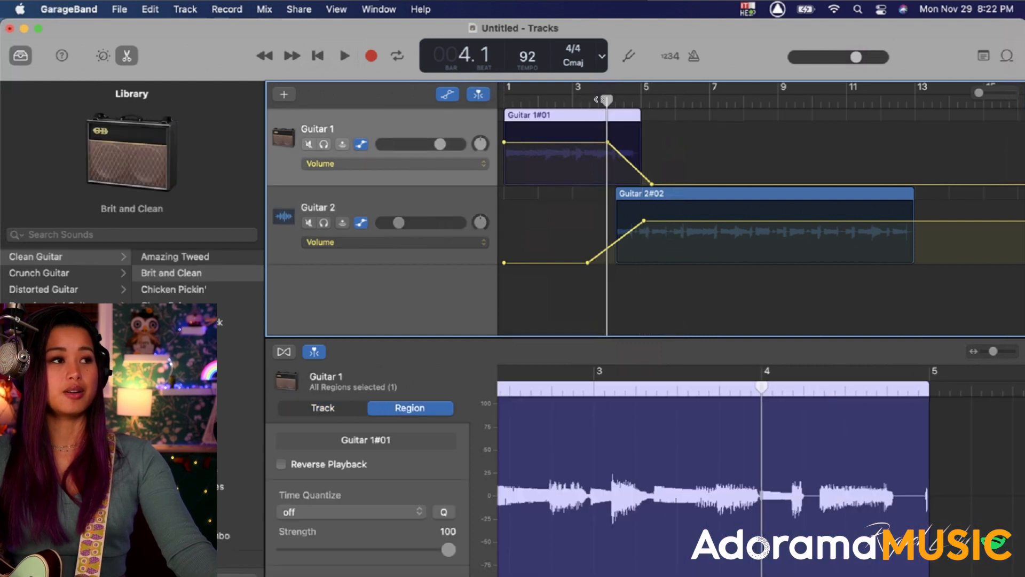
pyautogui.press('space')
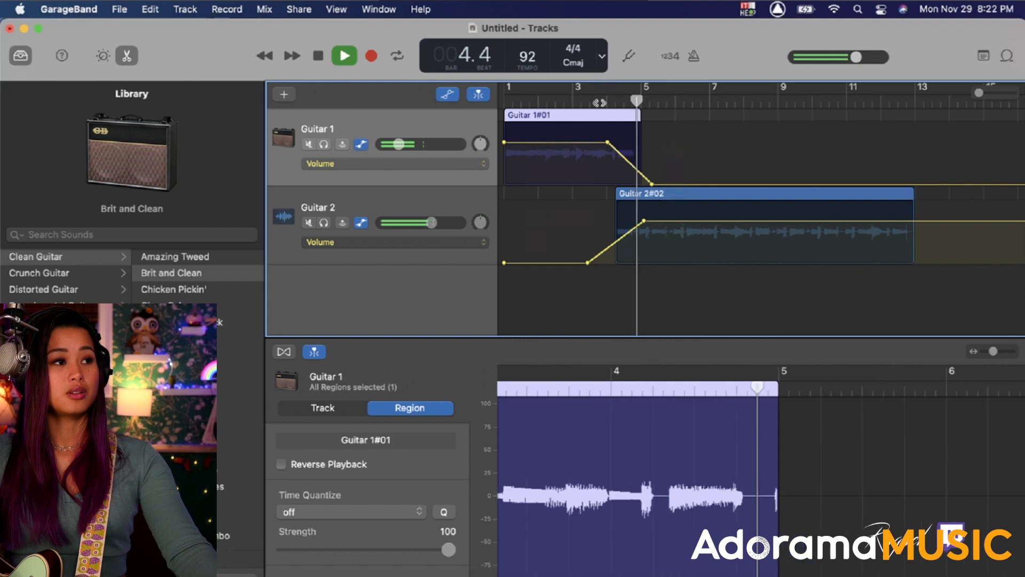
pyautogui.press('space')
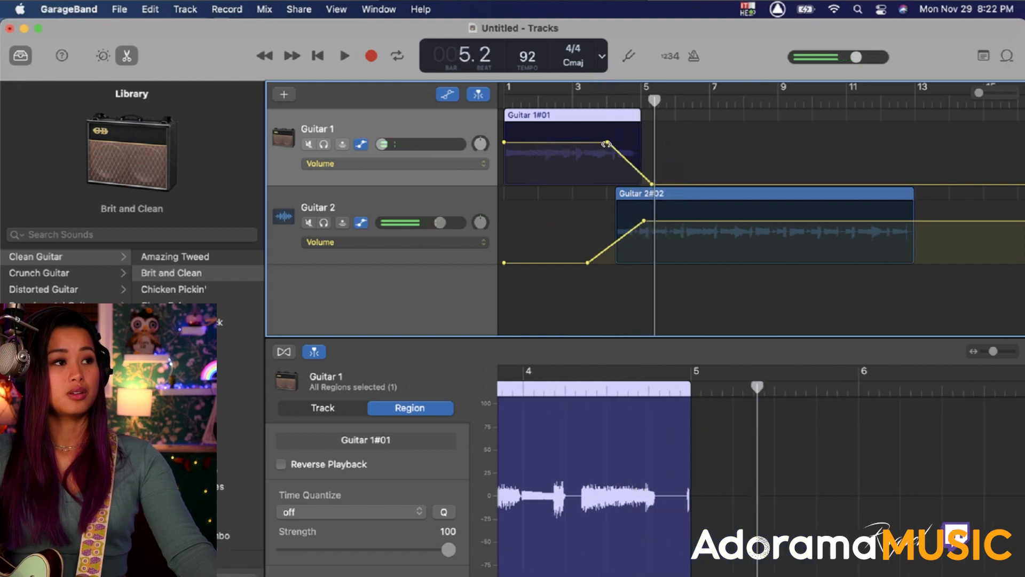
pyautogui.moveTo(607, 143); pyautogui.dragTo(595, 142)
# Trim the end of the Guitar 1 region back to about bar 4, beat 4, and play through the crossfade to check it
pyautogui.press('space')
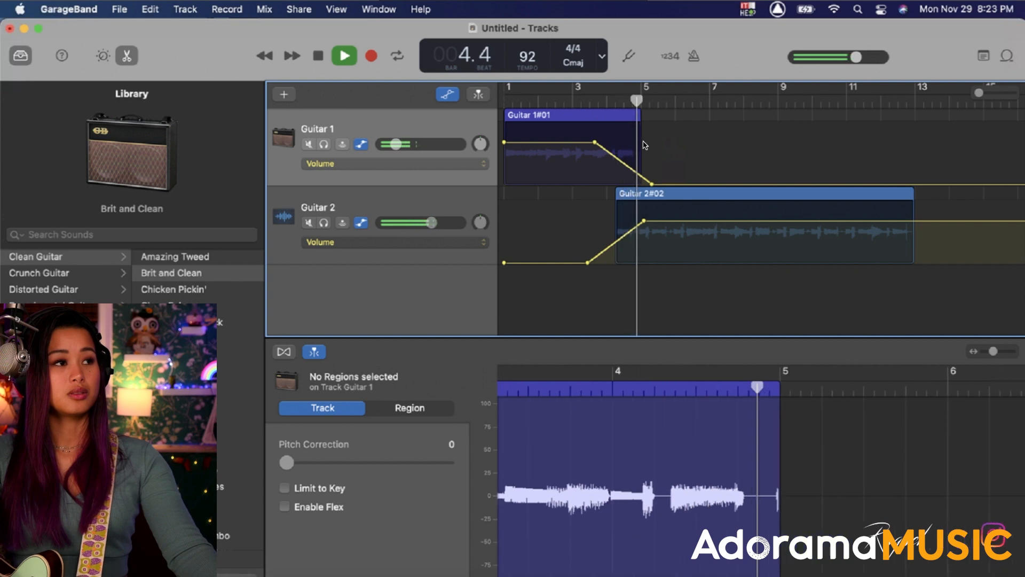
pyautogui.press('space')
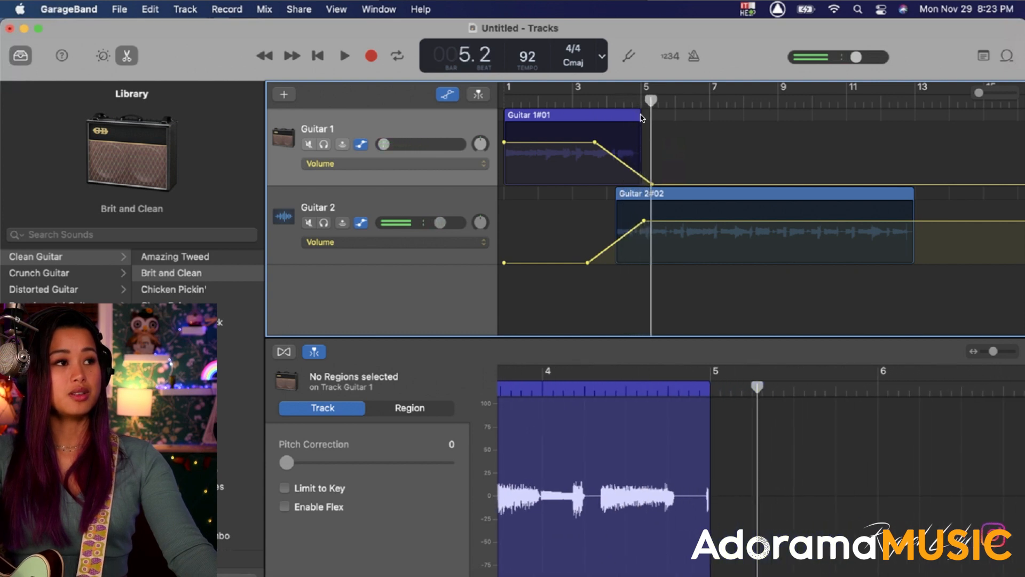
pyautogui.click(630, 119)
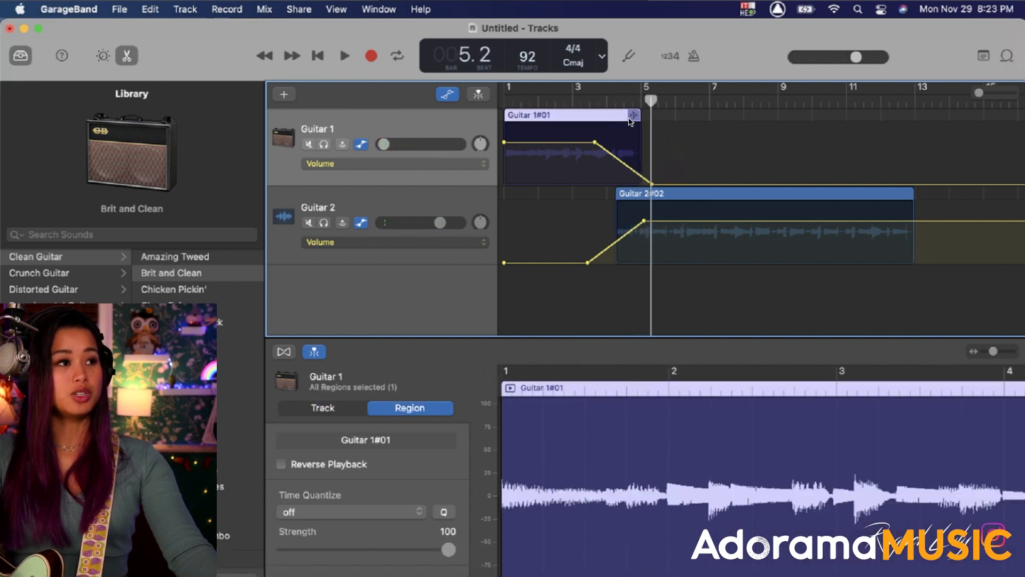
pyautogui.moveTo(630, 119); pyautogui.dragTo(632, 121)
pyautogui.click(599, 104)
pyautogui.press('space')
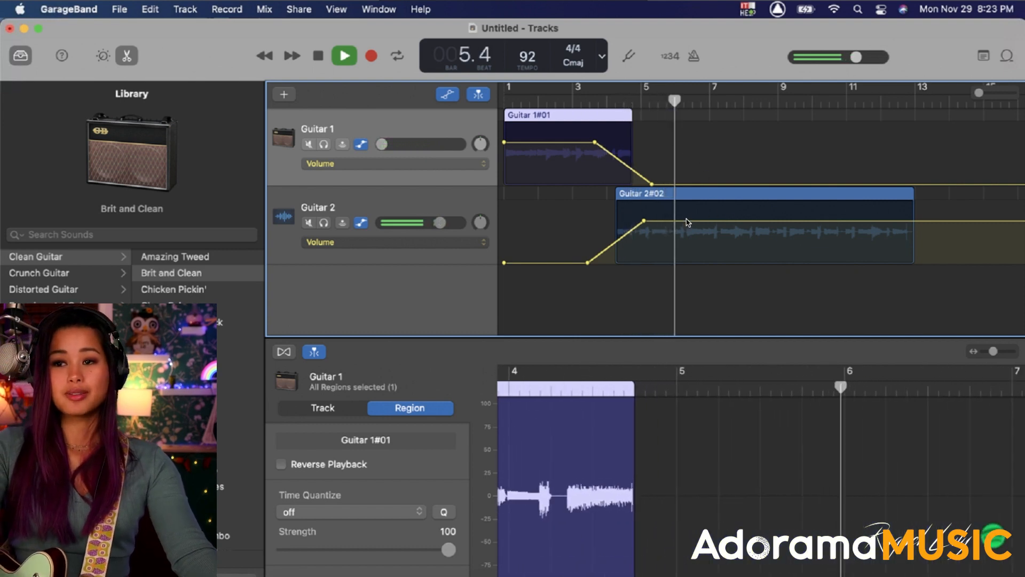
pyautogui.press('space')
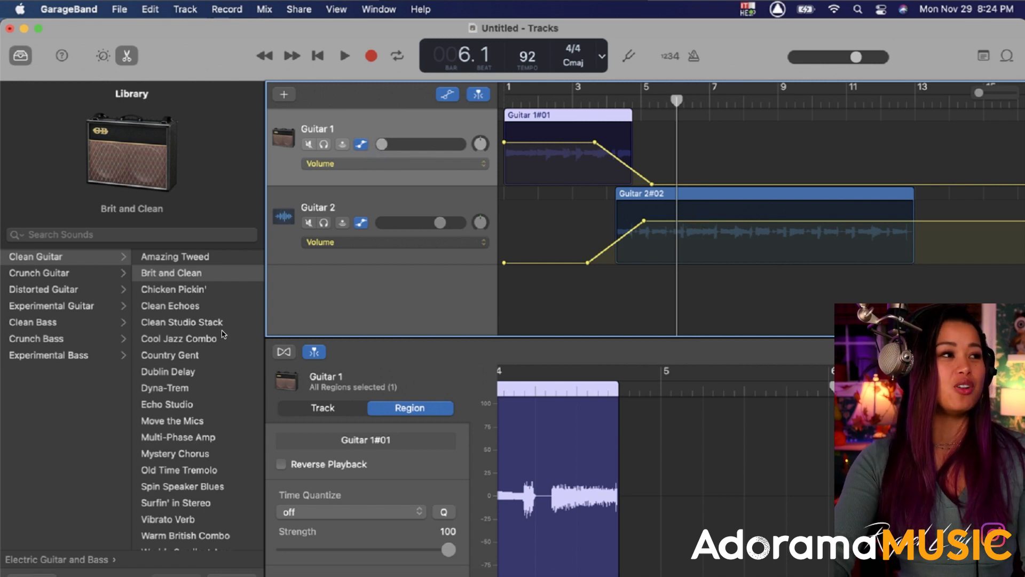
# Browse the electric guitar sound categories and try the Chicken Pickin' patch on the first track before restoring Brit and Clean
pyautogui.click(67, 272)
pyautogui.click(58, 289)
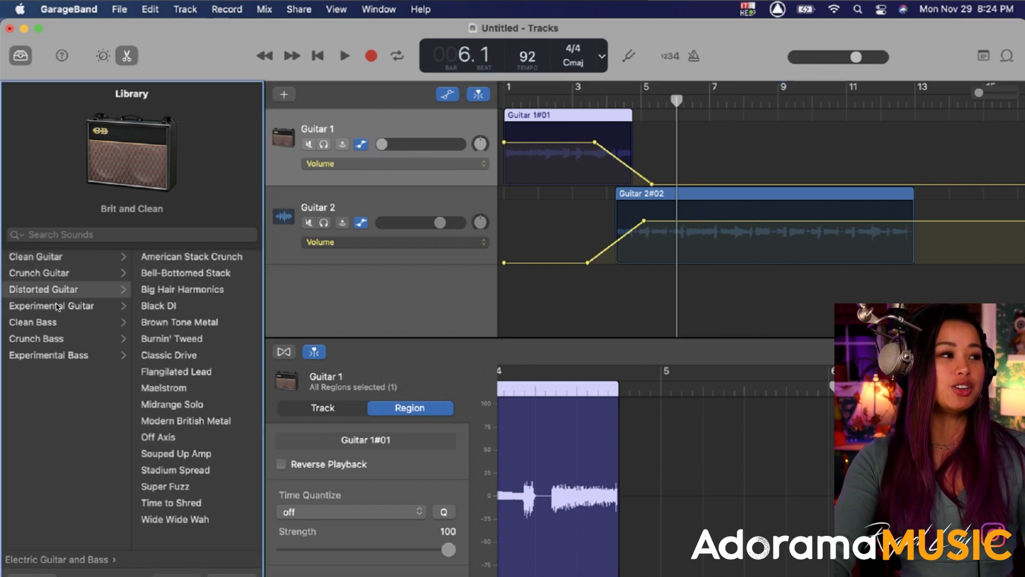
pyautogui.click(54, 305)
pyautogui.click(60, 258)
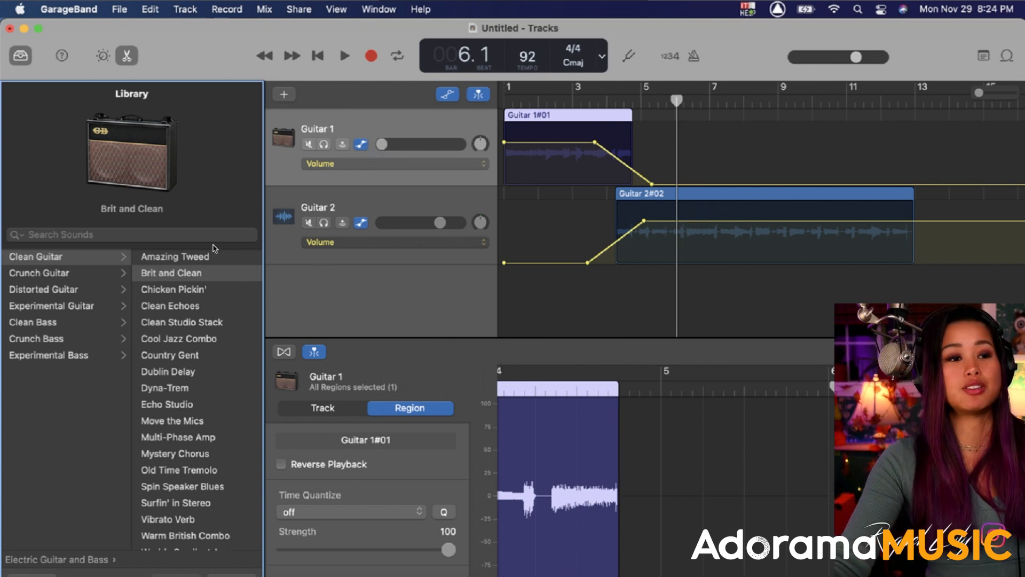
pyautogui.click(203, 296)
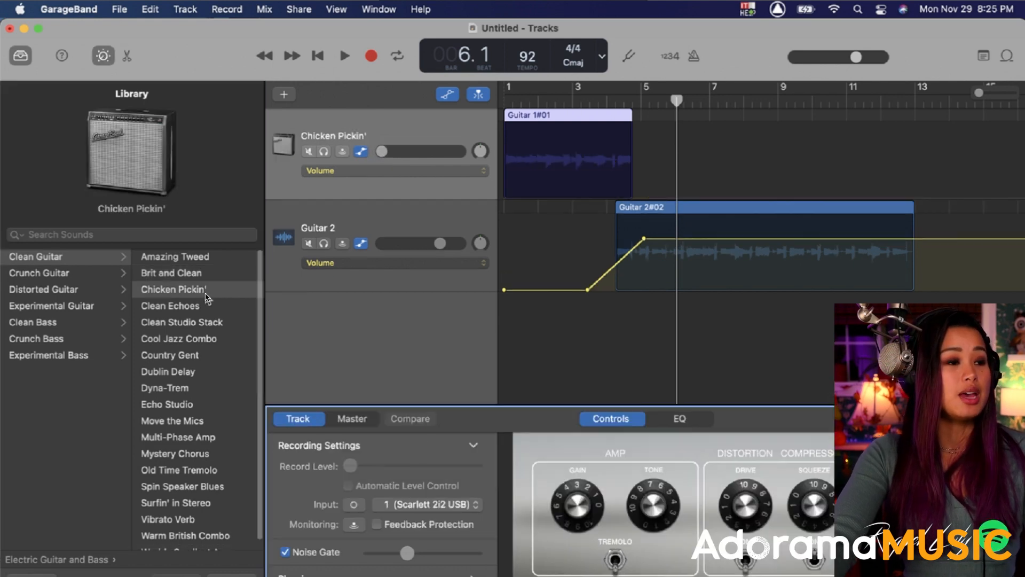
pyautogui.click(211, 276)
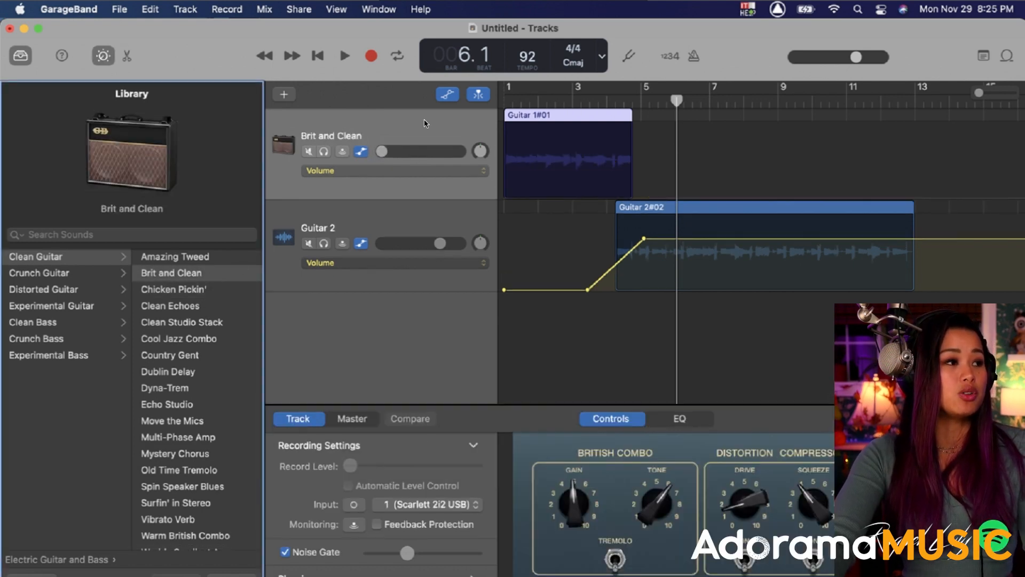
# Compare the Cool Jazz Combo and Brit and Clean patches on the first track, and settle on Cool Jazz Combo
pyautogui.click(285, 171)
pyautogui.click(179, 338)
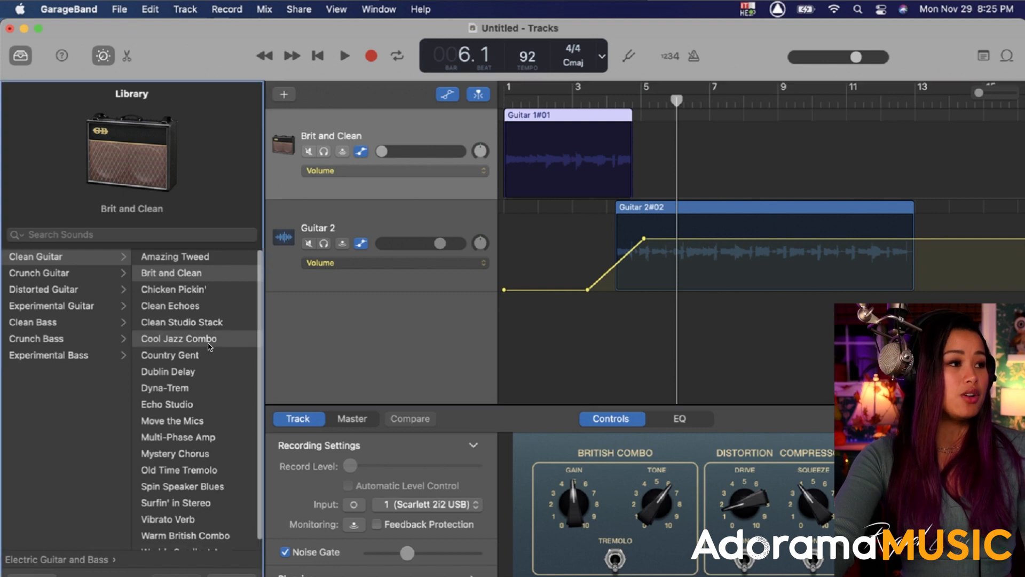
pyautogui.moveTo(132, 142)
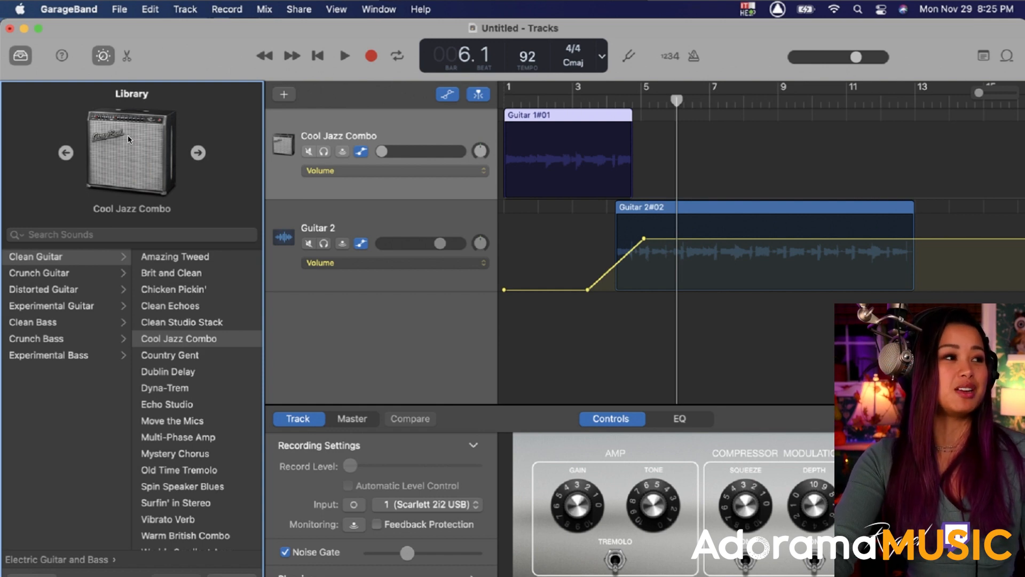
pyautogui.click(195, 273)
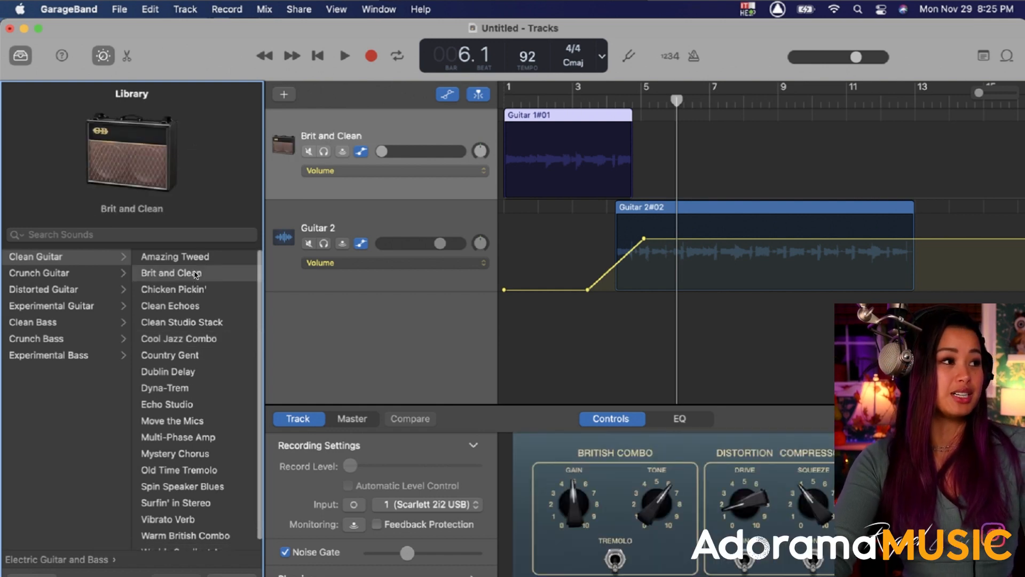
pyautogui.moveTo(193, 198)
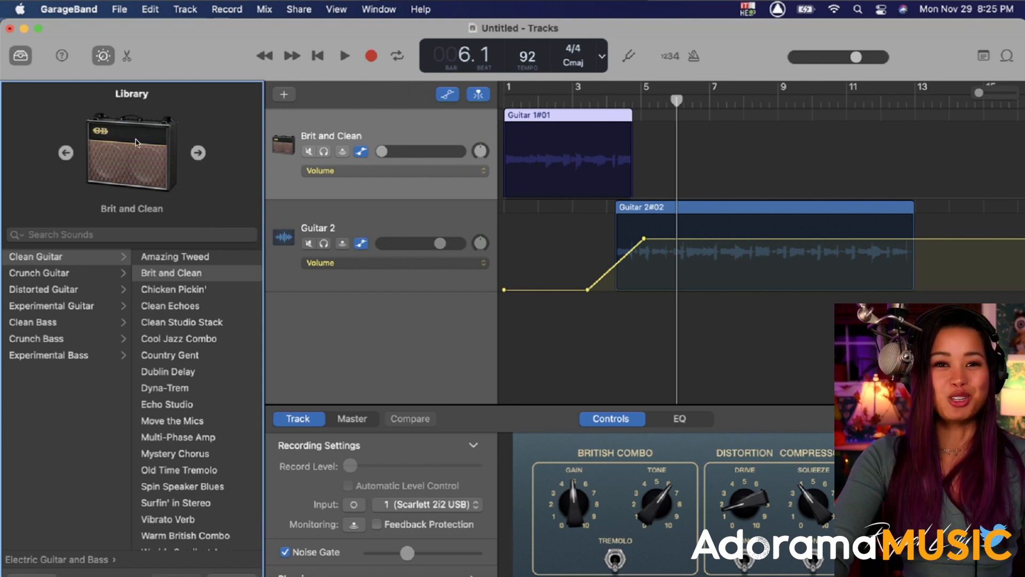
pyautogui.click(200, 338)
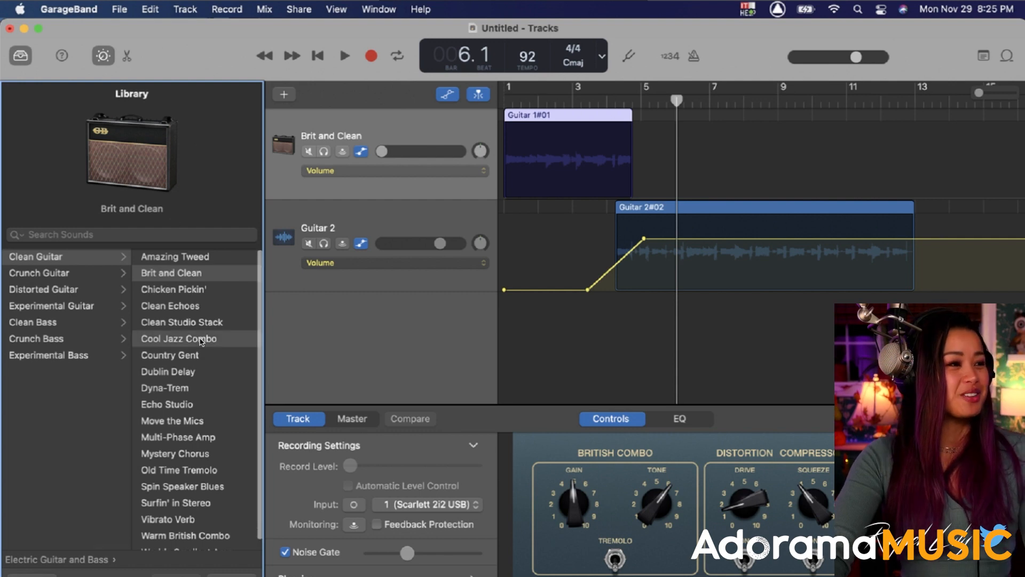
# Apply the Cool Jazz Combo patch from the Clean Guitar sounds of Electric Guitar and Bass to the Guitar 2 track
pyautogui.click(423, 217)
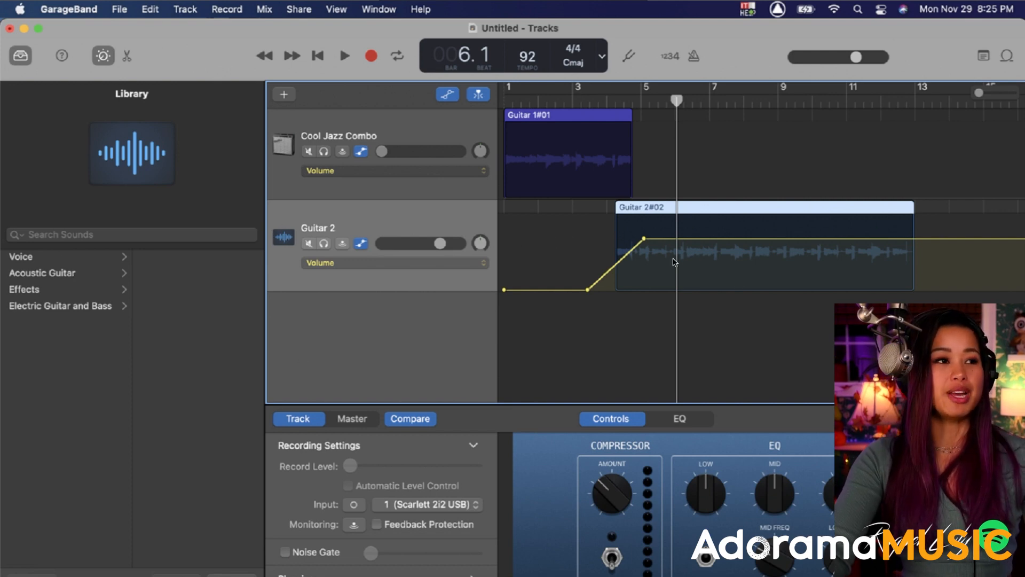
pyautogui.click(65, 276)
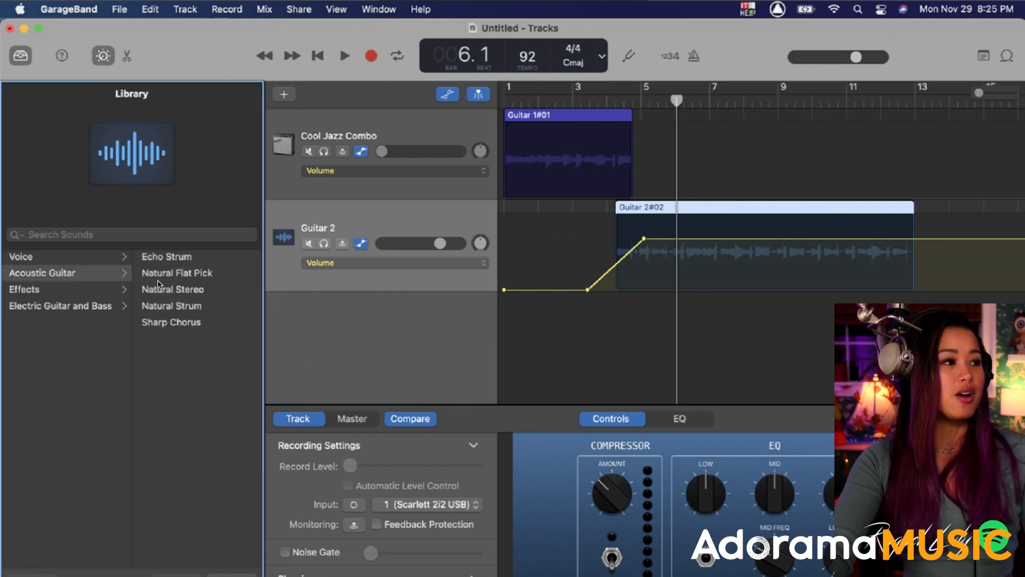
pyautogui.click(60, 306)
pyautogui.click(173, 257)
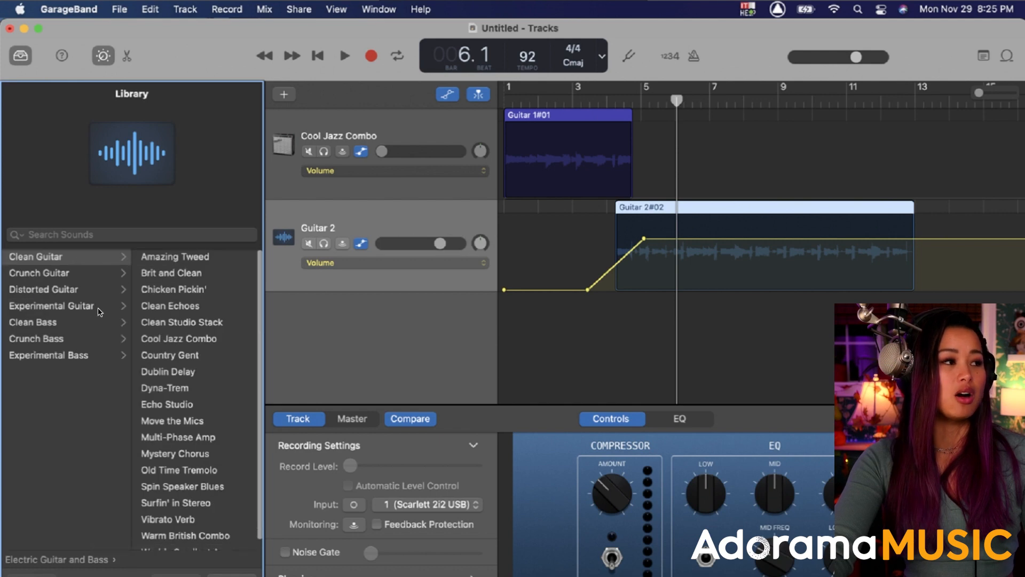
pyautogui.click(188, 339)
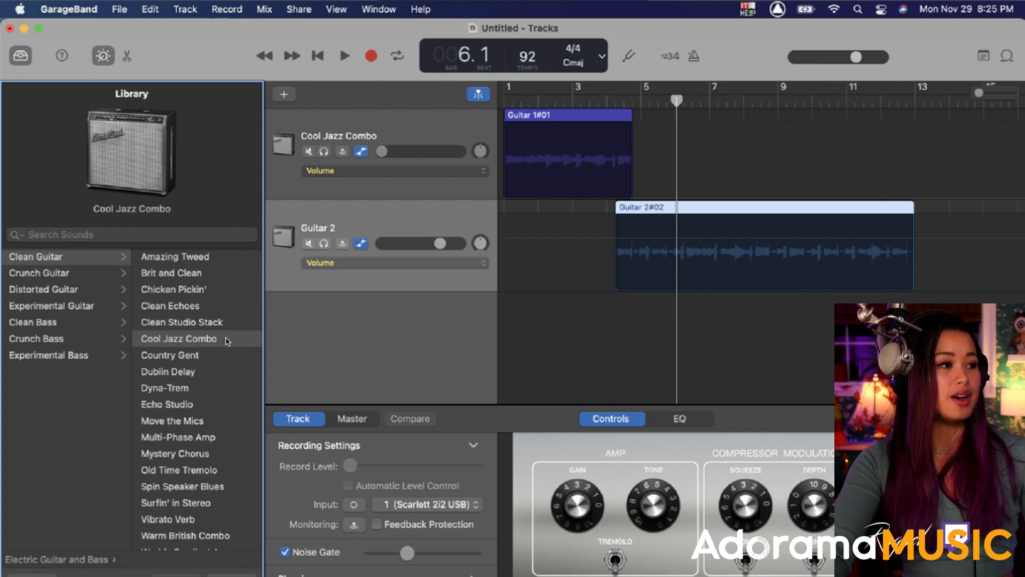
# Check the amp patch on both guitar tracks and play through the crossfade from about bar 3, beat 4
pyautogui.click(289, 156)
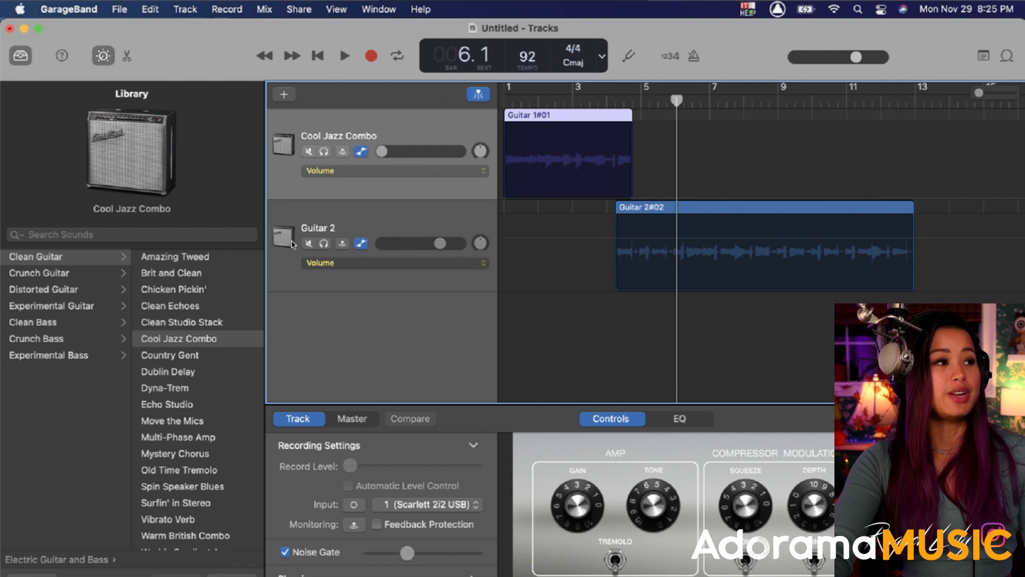
pyautogui.click(334, 233)
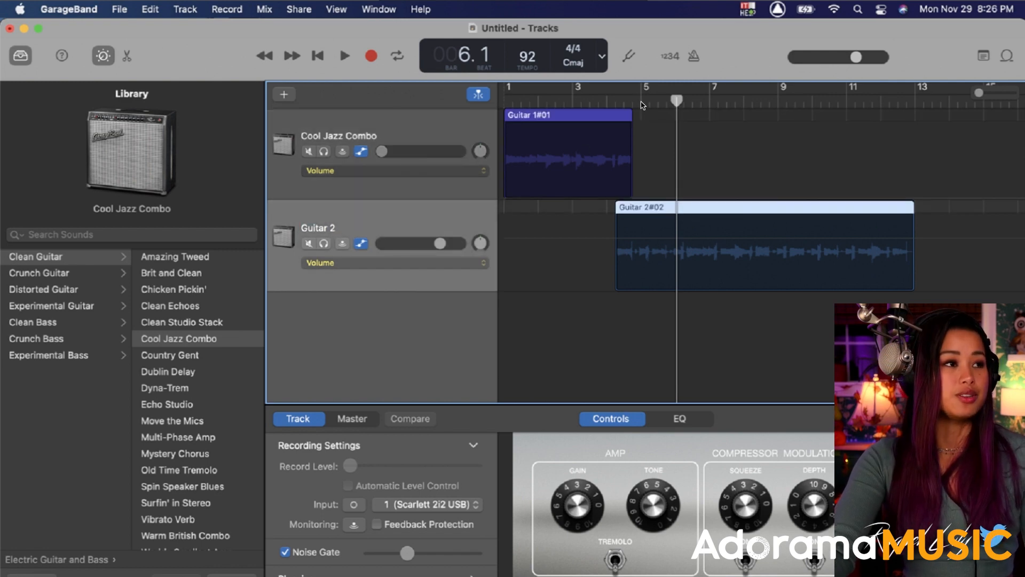
pyautogui.moveTo(642, 104); pyautogui.dragTo(598, 105)
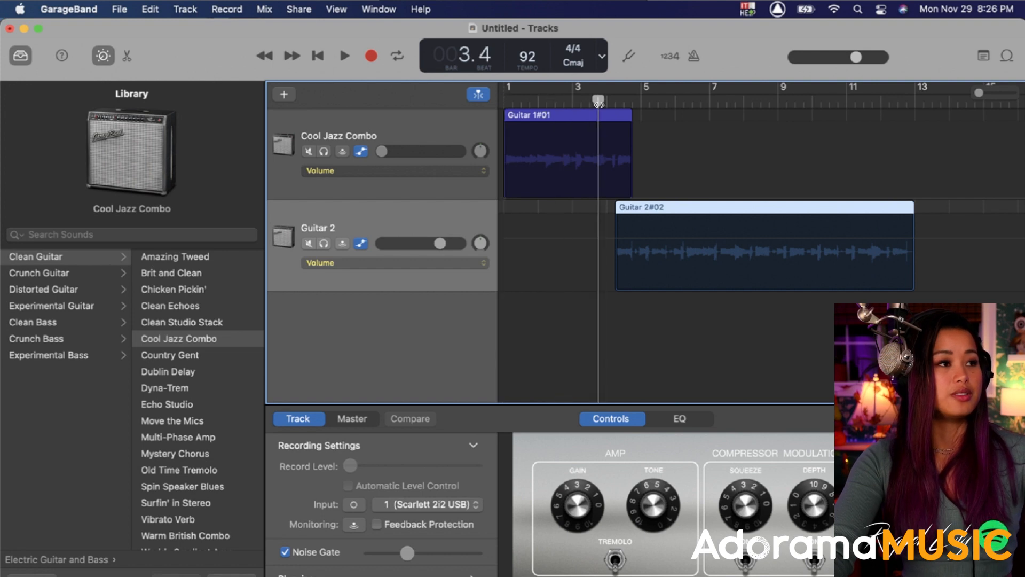
pyautogui.press('space')
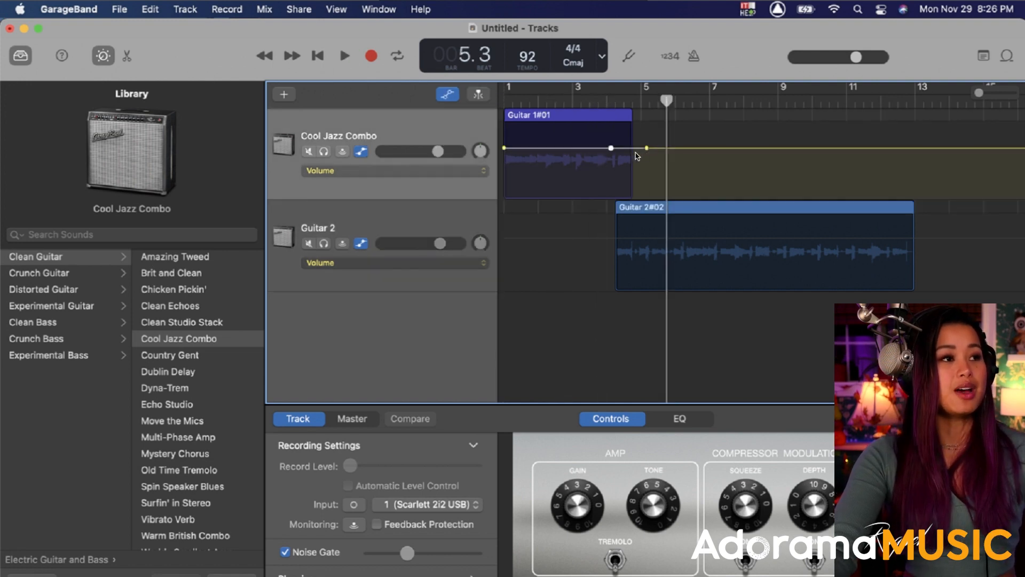
# Replace the first track's two flat volume automation points with a fade from about bar 4 down to silence at about bar 5
pyautogui.click(646, 148)
pyautogui.click(612, 148)
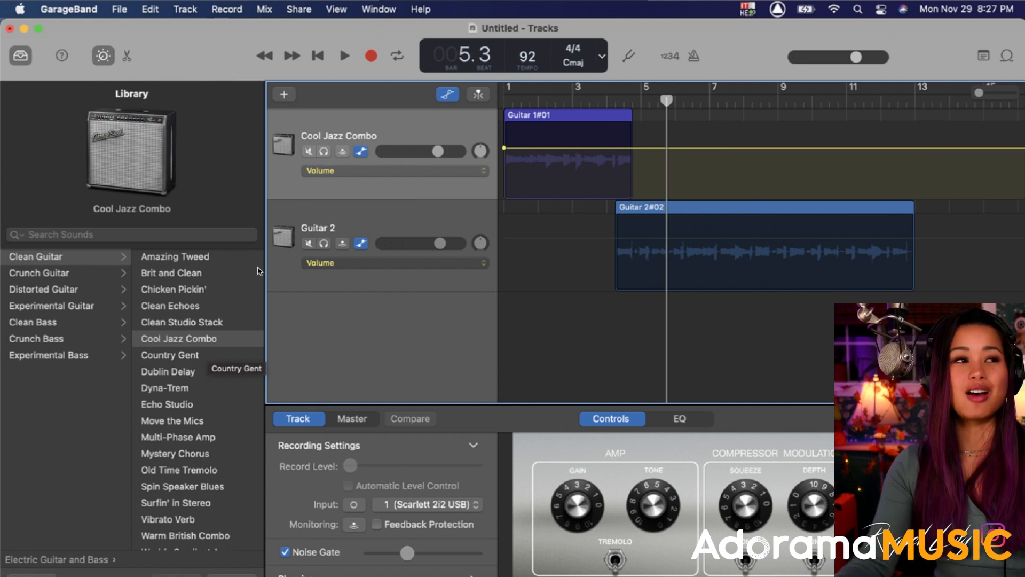
pyautogui.click(605, 148)
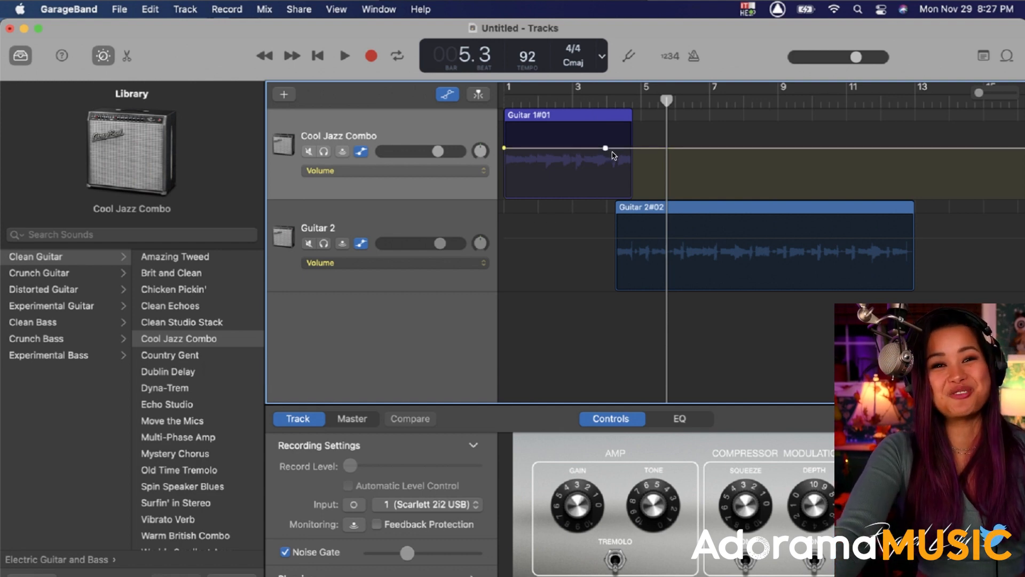
pyautogui.moveTo(613, 152); pyautogui.dragTo(639, 195)
# Automate Guitar 2's volume to stay silent from bar 1 to about bar 3, beat 2, and rise to its original level by bar 5
pyautogui.click(640, 238)
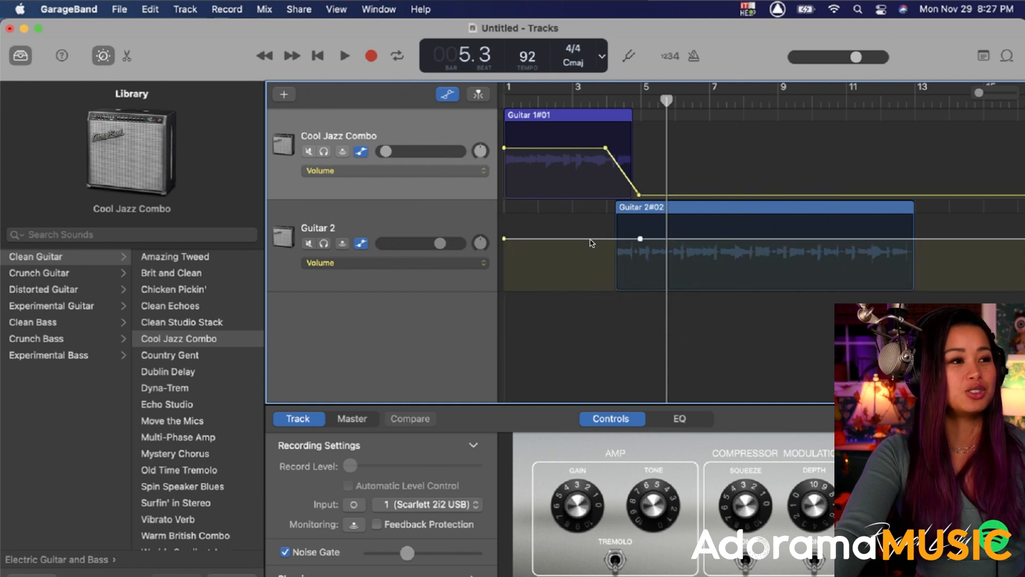
pyautogui.moveTo(584, 240); pyautogui.dragTo(585, 289)
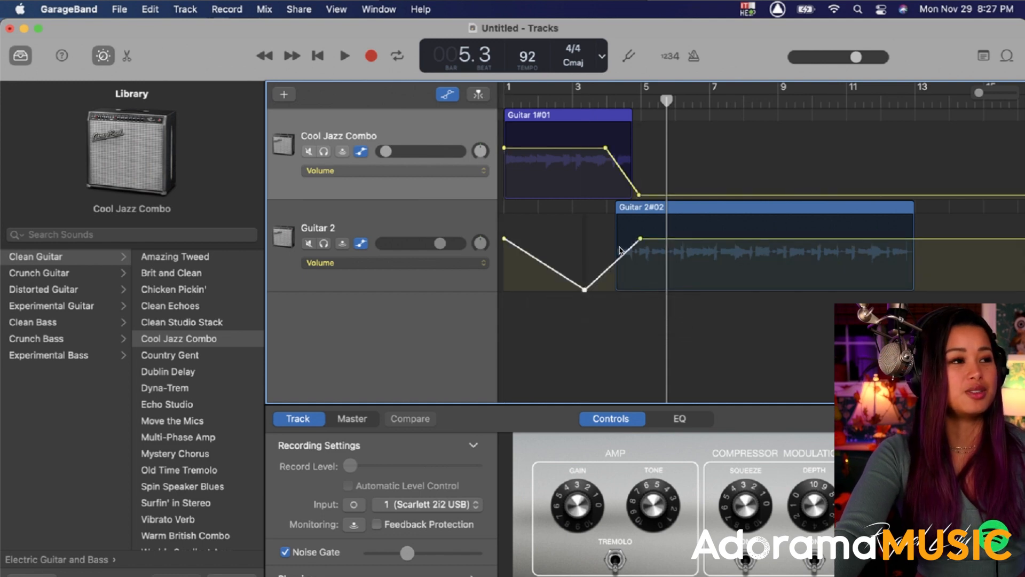
pyautogui.moveTo(501, 239); pyautogui.dragTo(499, 289)
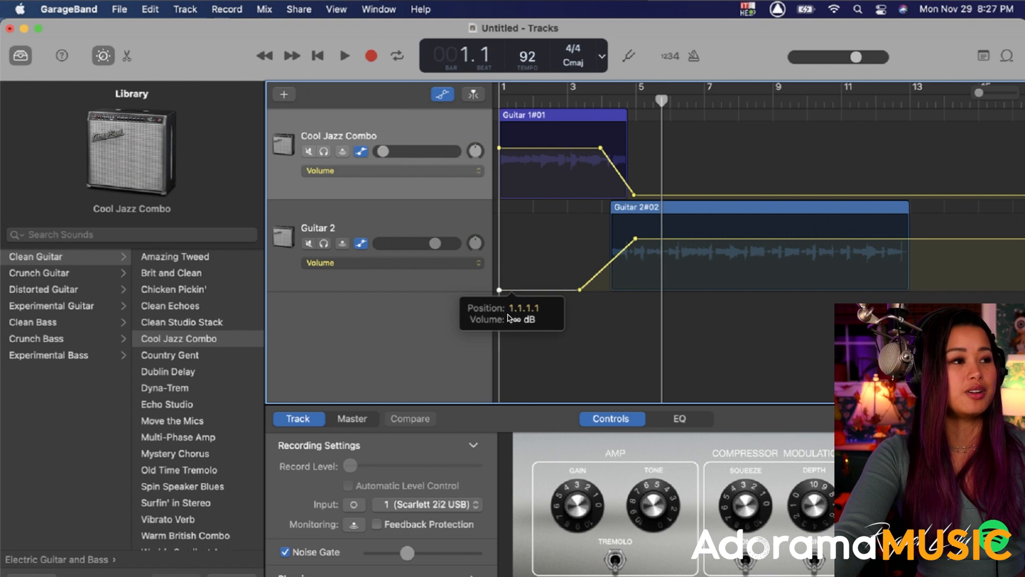
# Play the crossfade from bar 4, beat 1, and return the playhead to bar 3, beat 4
pyautogui.click(606, 99)
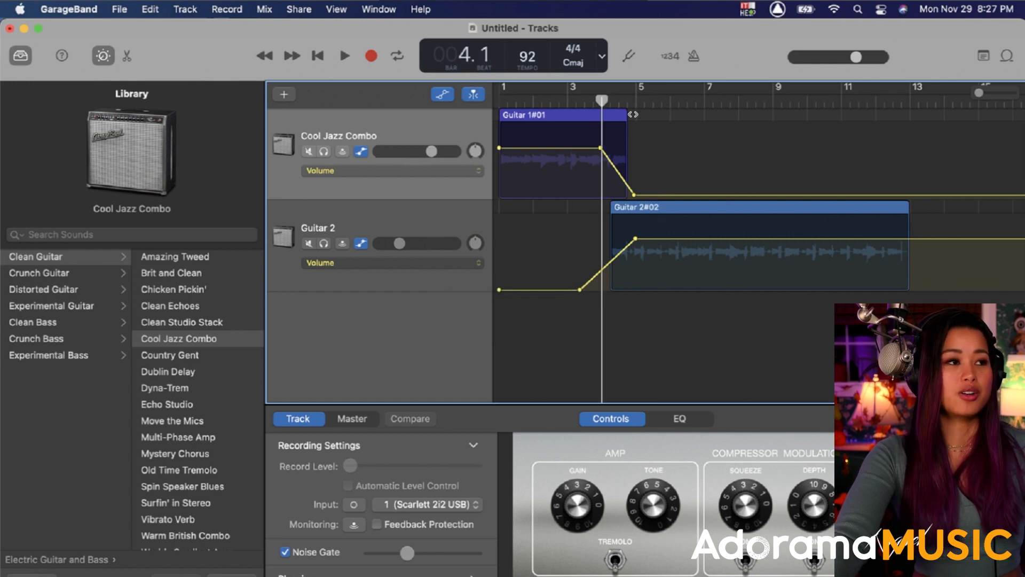
pyautogui.press('space')
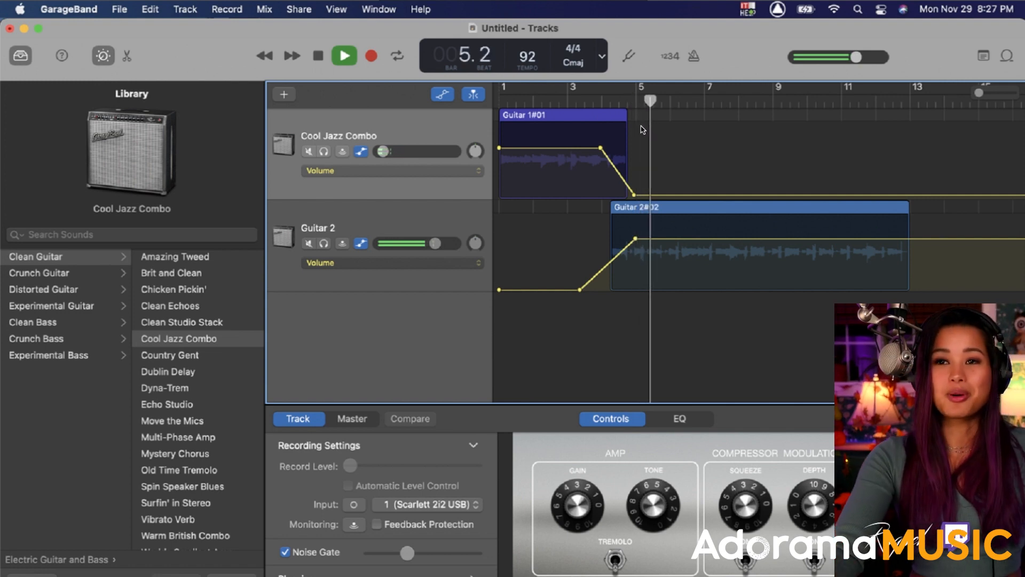
pyautogui.press('space')
pyautogui.click(597, 100)
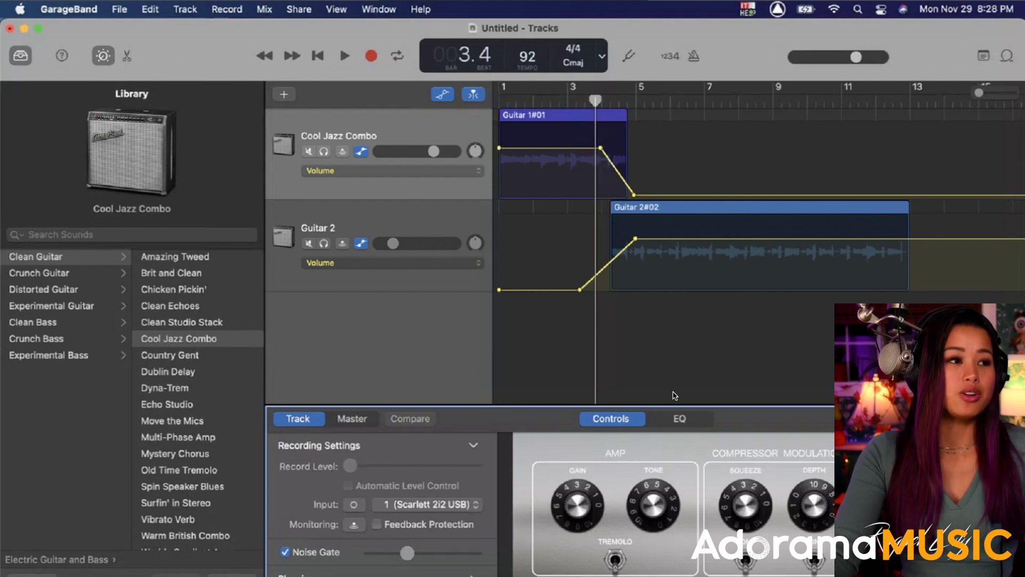
# Show the first track's EQ and shape a peak boost at about 760 Hz with +12.2 dB gain
pyautogui.click(681, 419)
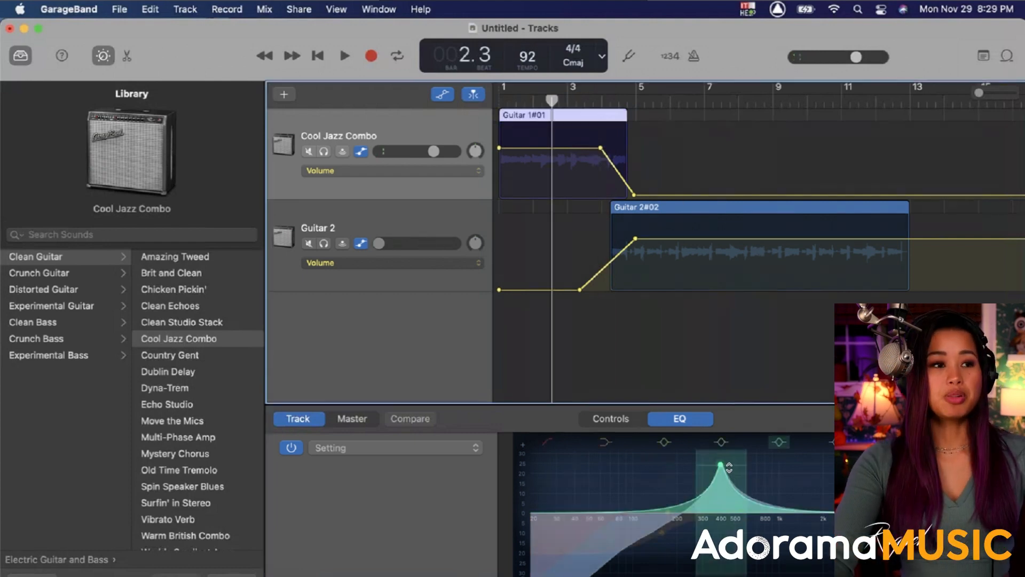
pyautogui.moveTo(716, 467); pyautogui.dragTo(739, 480)
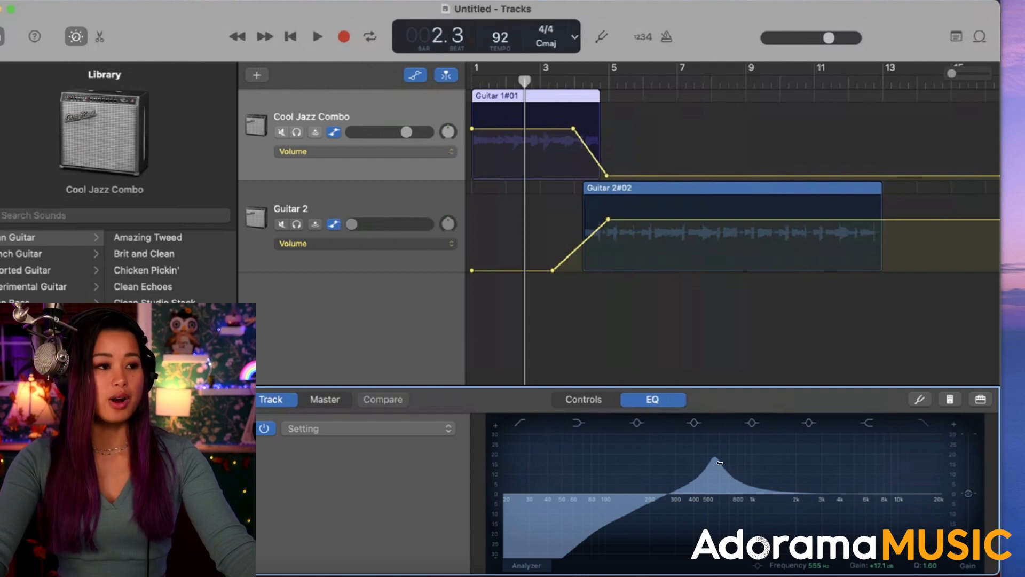
pyautogui.moveTo(715, 460); pyautogui.dragTo(735, 471)
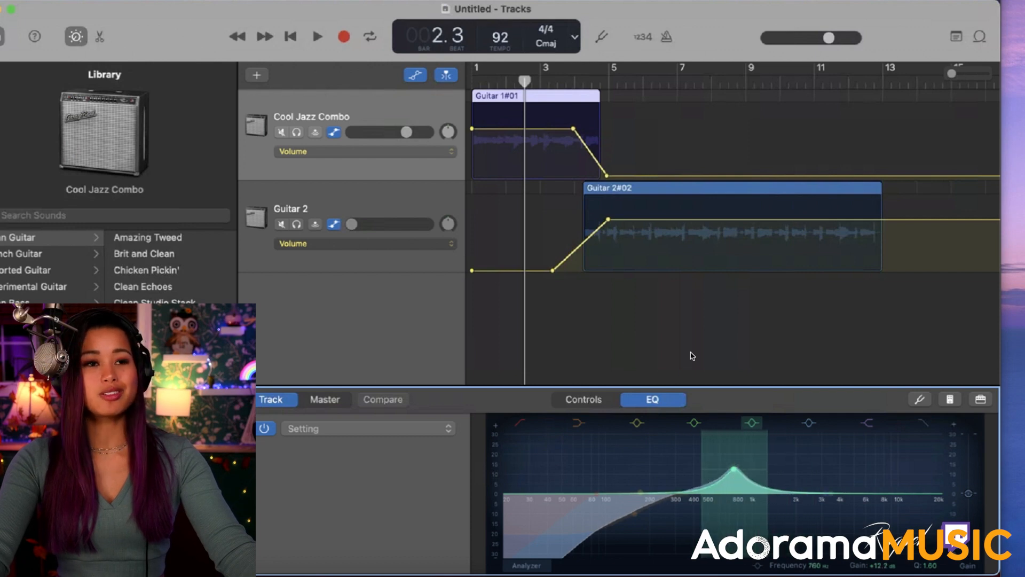
# Sweep the first track's EQ peak to 2000 Hz at +21.4 dB during playback from bar 2, and return the playhead to bar 3, beat 3
pyautogui.click(511, 82)
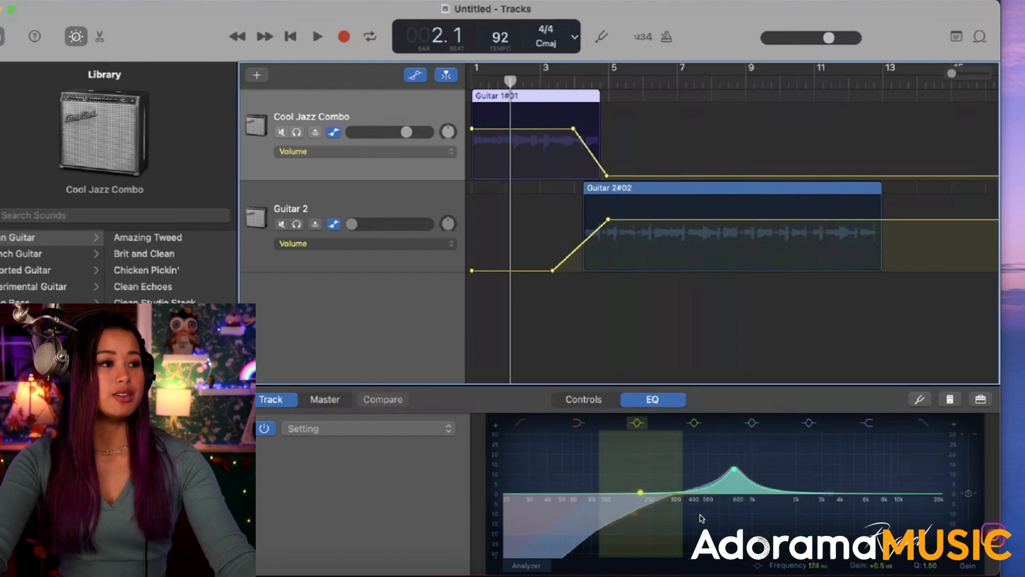
pyautogui.press('space')
pyautogui.click(735, 470)
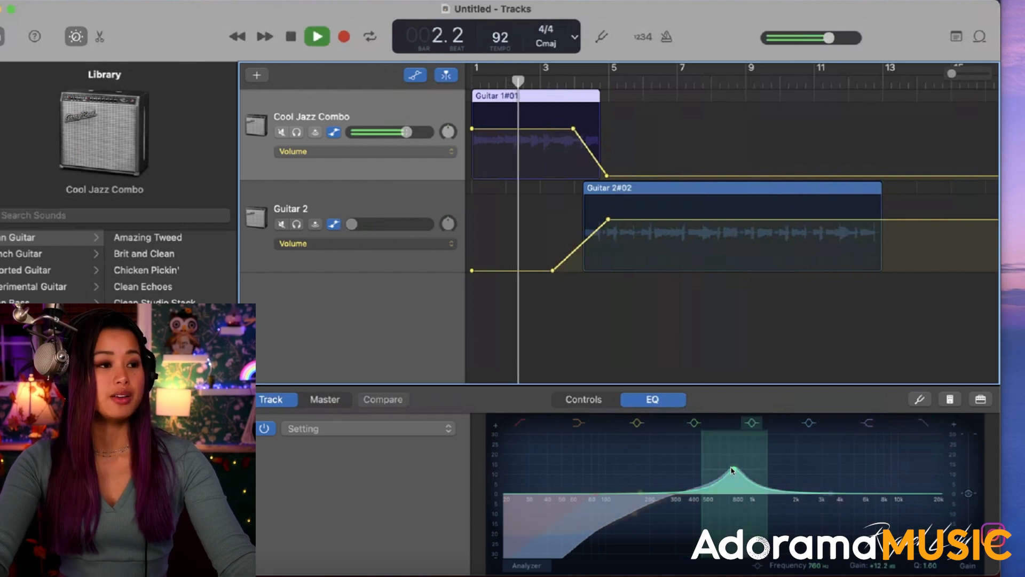
pyautogui.moveTo(734, 470); pyautogui.dragTo(696, 443)
pyautogui.press('space')
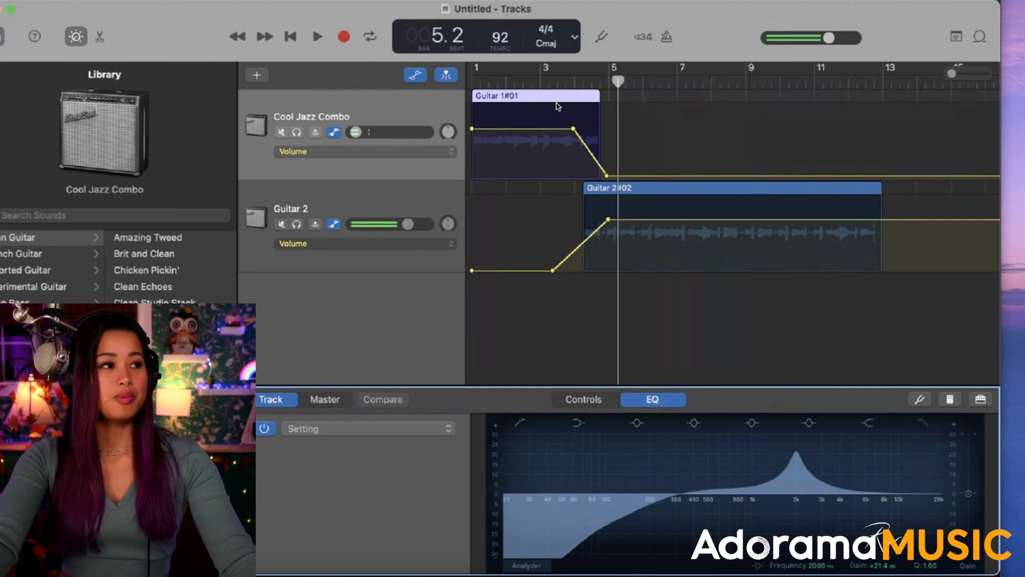
pyautogui.click(613, 85)
pyautogui.press('space')
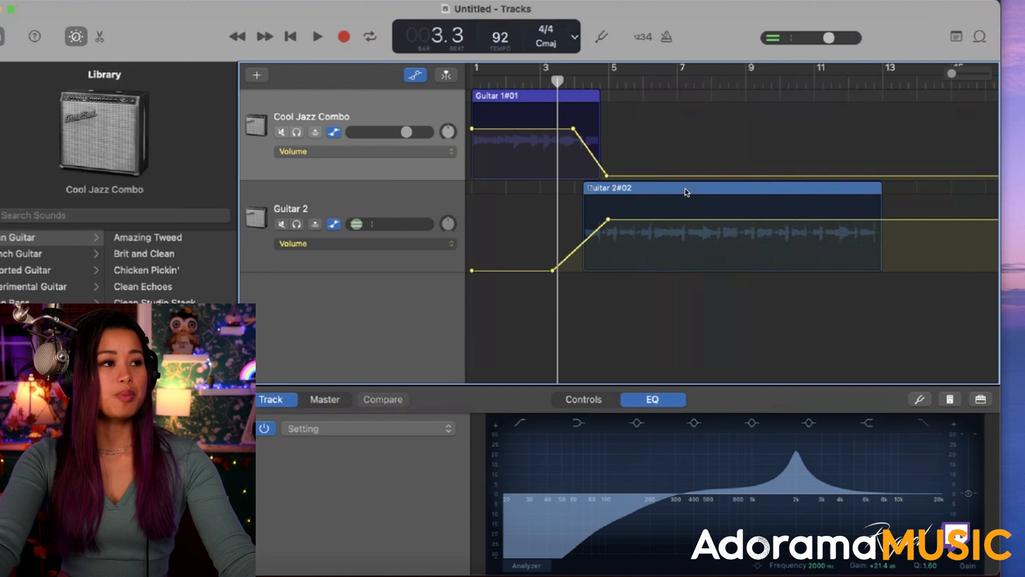
# Look at Guitar 2's EQ curve, and move the first track's EQ peak to 218 Hz at +19.1 dB
pyautogui.click(436, 233)
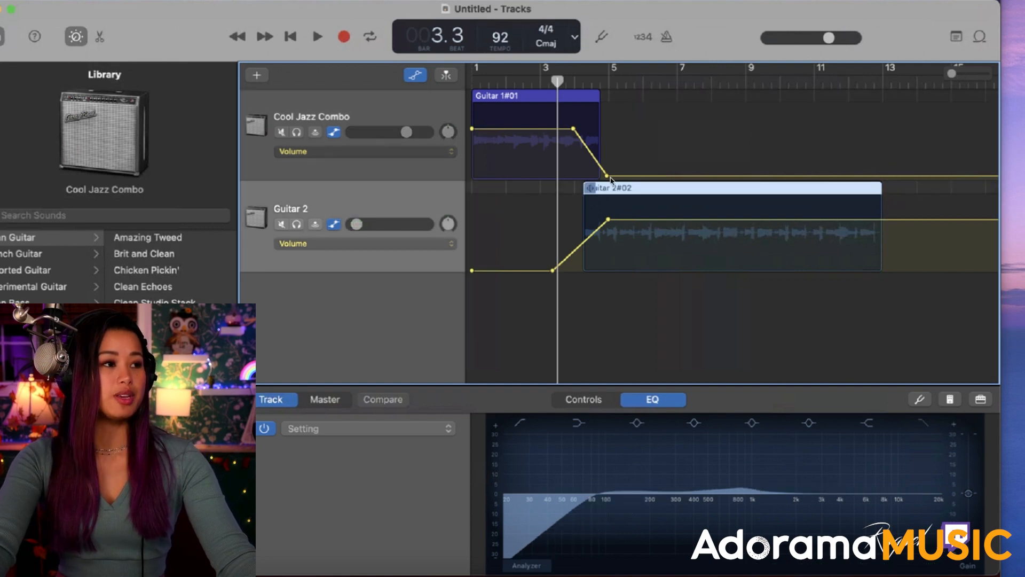
pyautogui.click(588, 102)
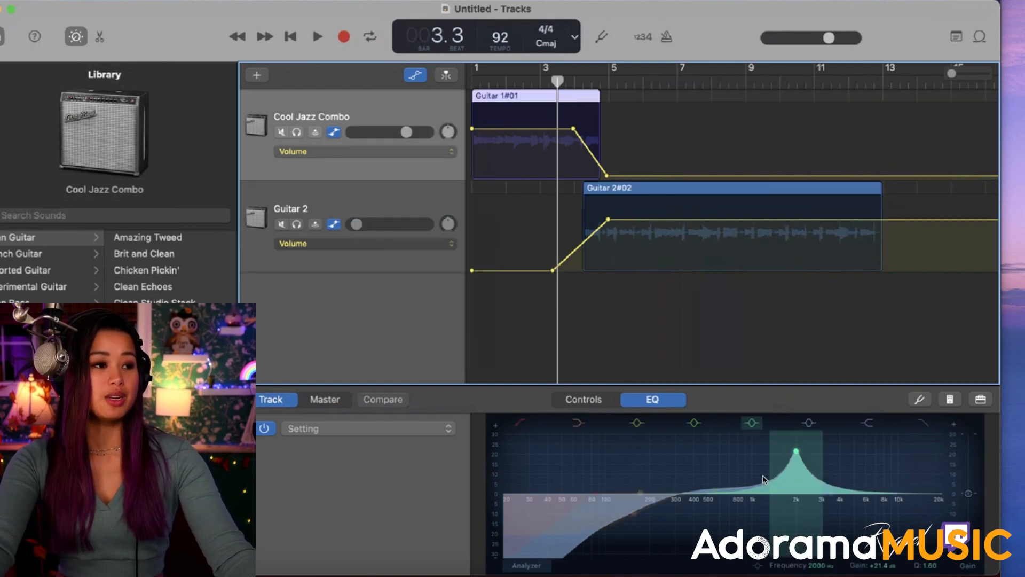
pyautogui.moveTo(796, 451); pyautogui.dragTo(656, 457)
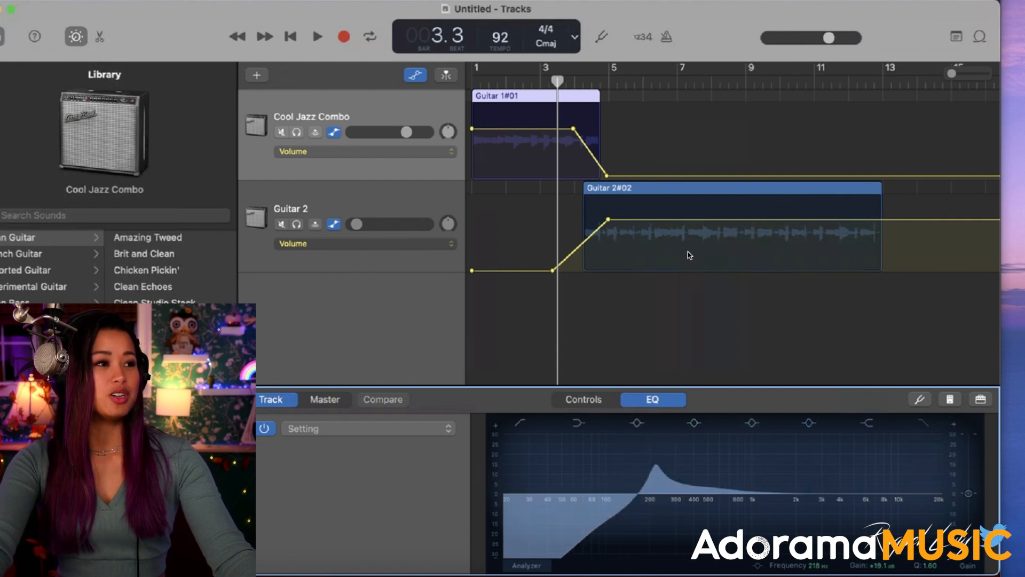
# Compare Guitar 2's EQ curve with the first track's boosted curve, and play through the crossfade from bar 3, beat 3
pyautogui.click(657, 188)
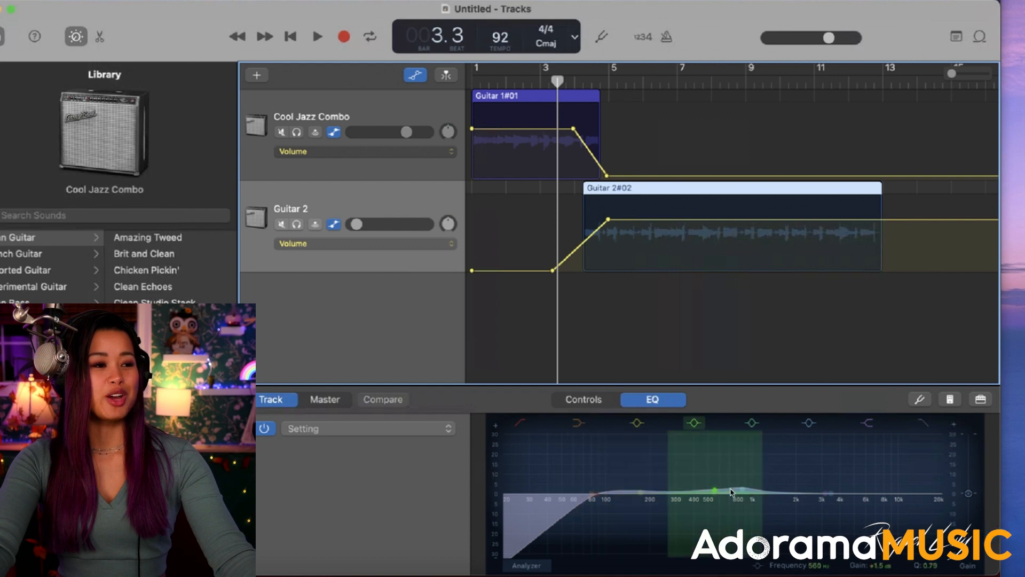
pyautogui.click(571, 96)
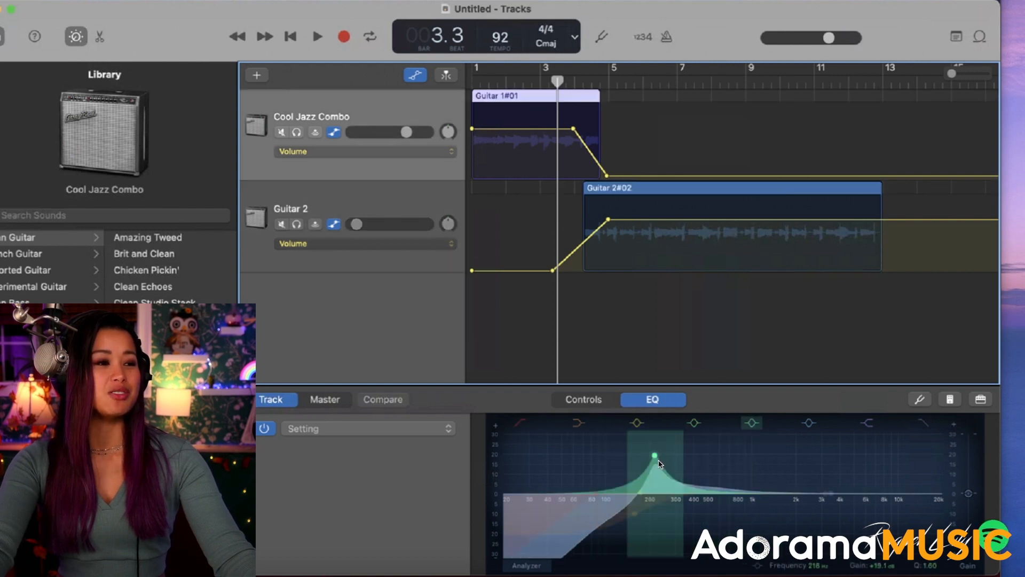
pyautogui.press('space')
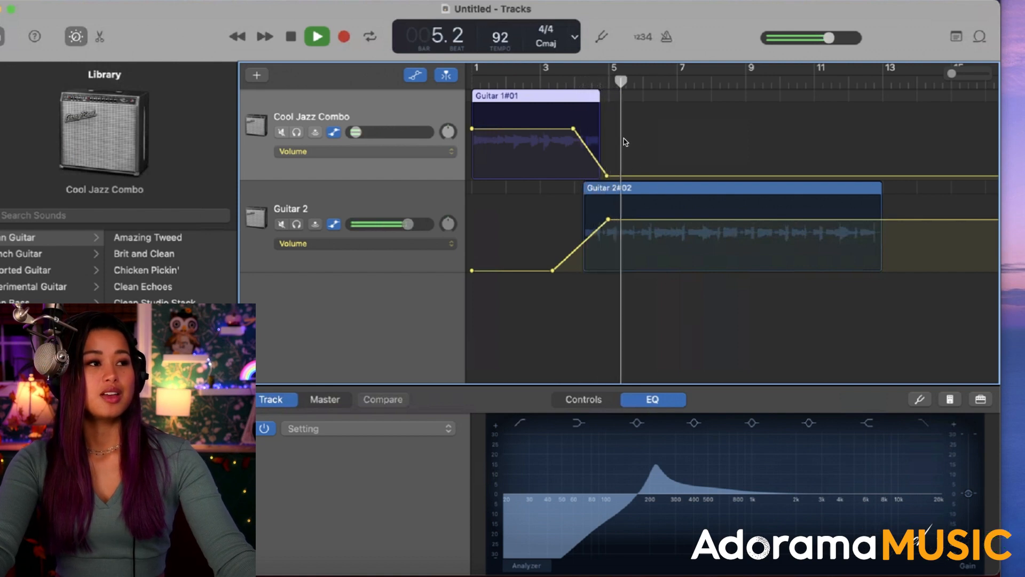
pyautogui.press('space')
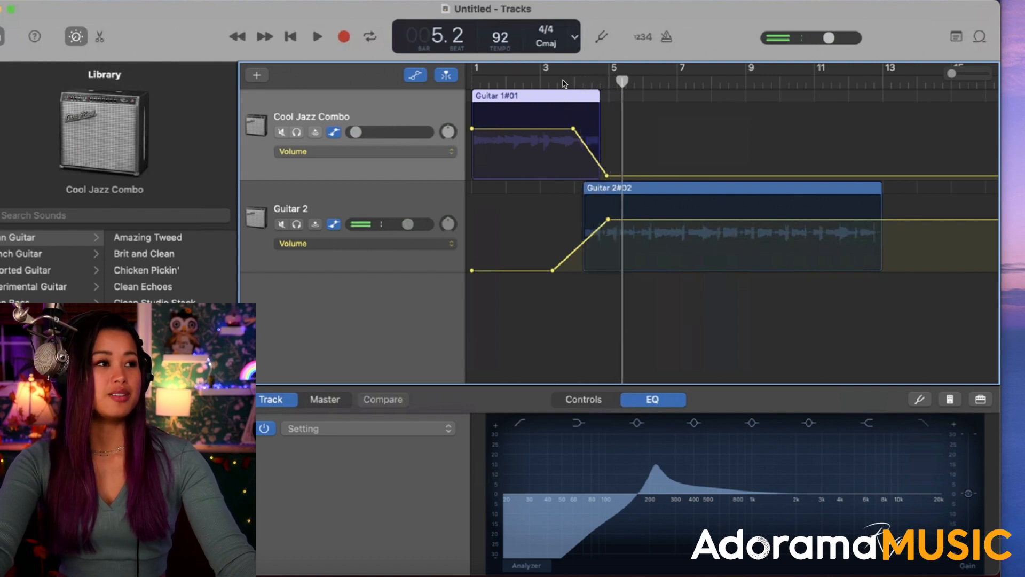
# Move the first track's EQ peak to 1610 Hz at +24.0 dB during playback, and replay the crossfade
pyautogui.click(564, 83)
pyautogui.click(557, 81)
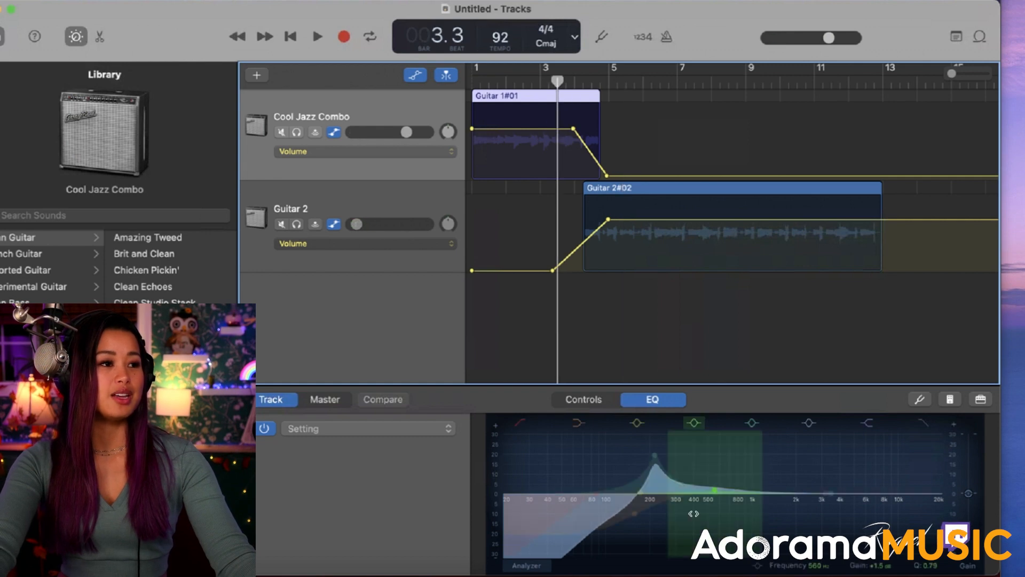
pyautogui.press('space')
pyautogui.moveTo(656, 455); pyautogui.dragTo(785, 425)
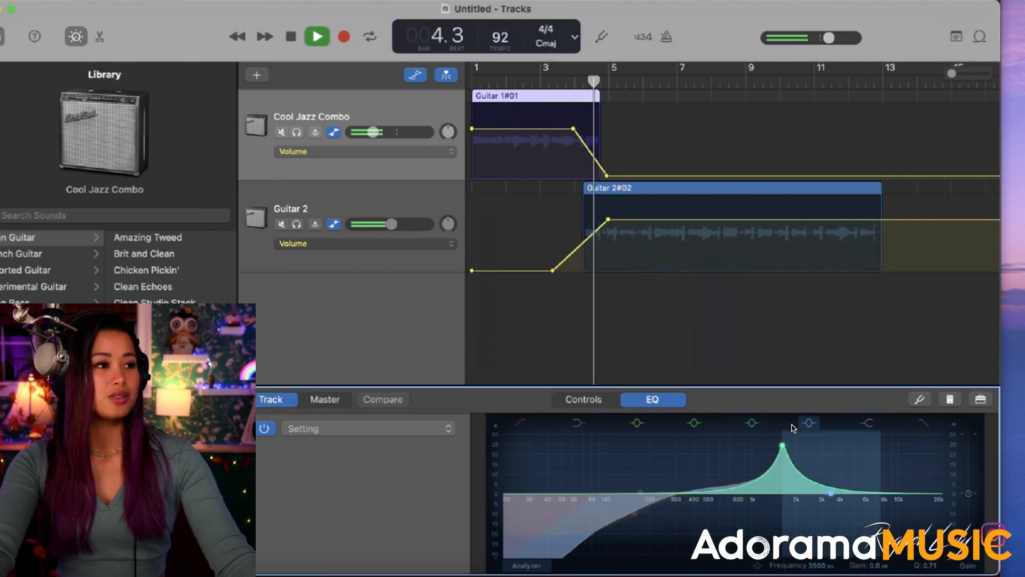
pyautogui.press('space')
pyautogui.moveTo(785, 443); pyautogui.dragTo(770, 445)
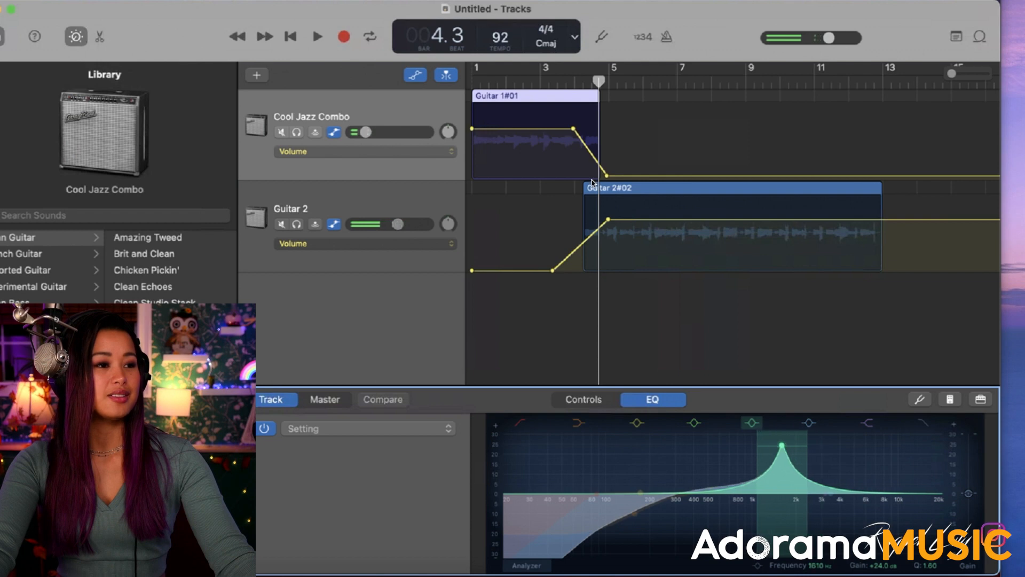
pyautogui.click(572, 88)
pyautogui.press('space')
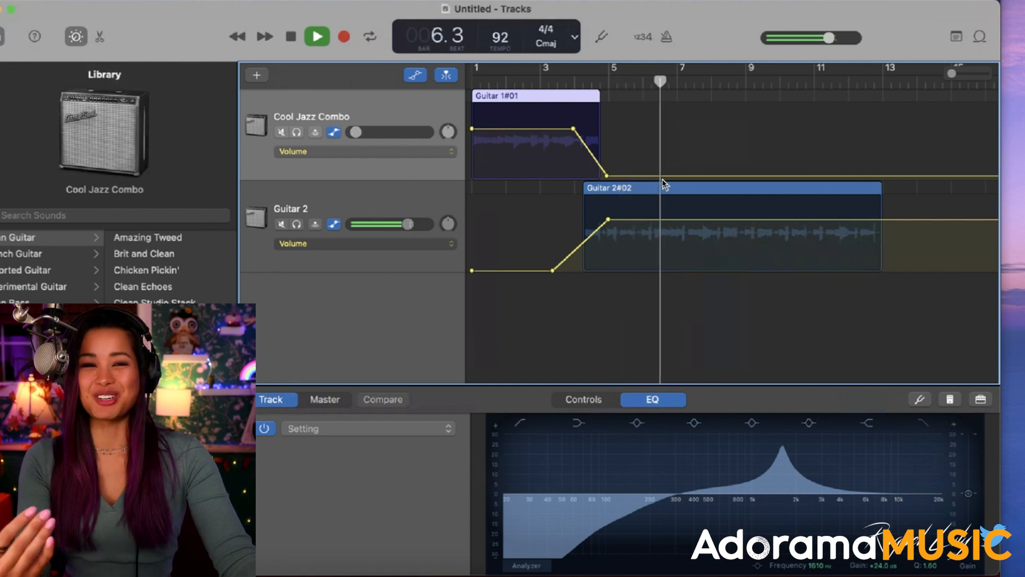
# Stop playback and reshape Guitar 2's EQ with a cut near 560 Hz and a boost around 3 kHz
pyautogui.click(708, 202)
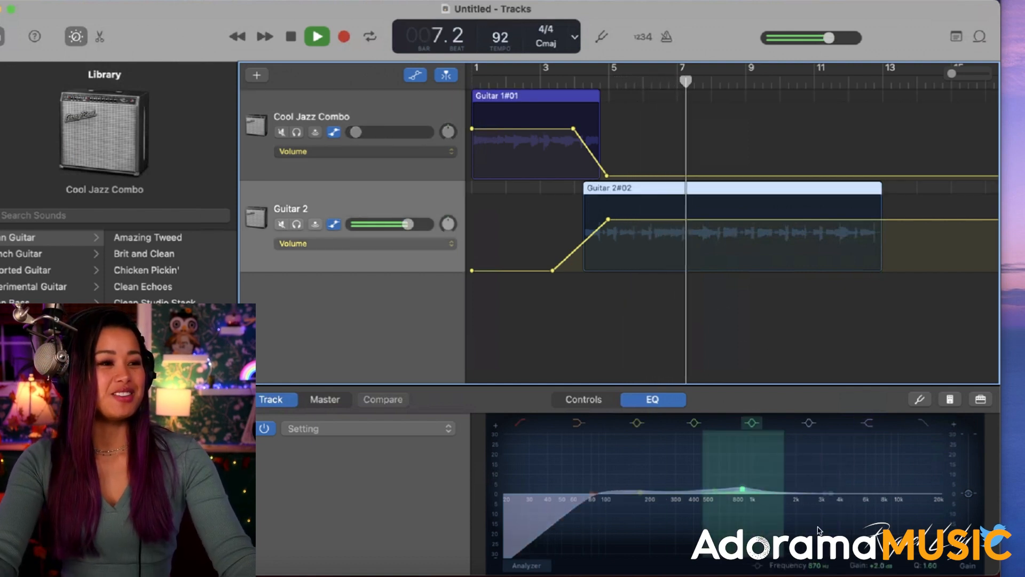
pyautogui.press('space')
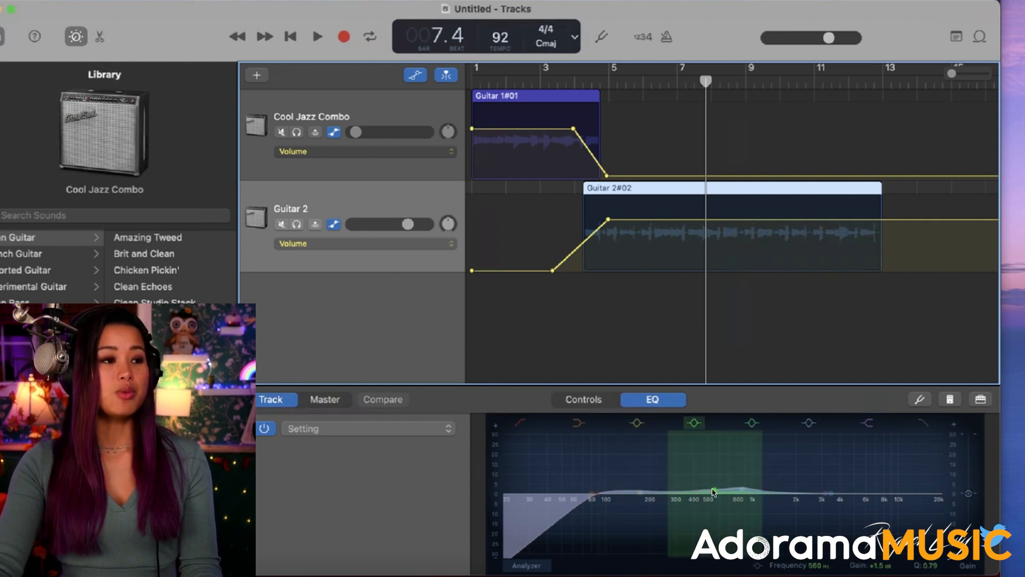
pyautogui.moveTo(713, 491); pyautogui.dragTo(711, 513)
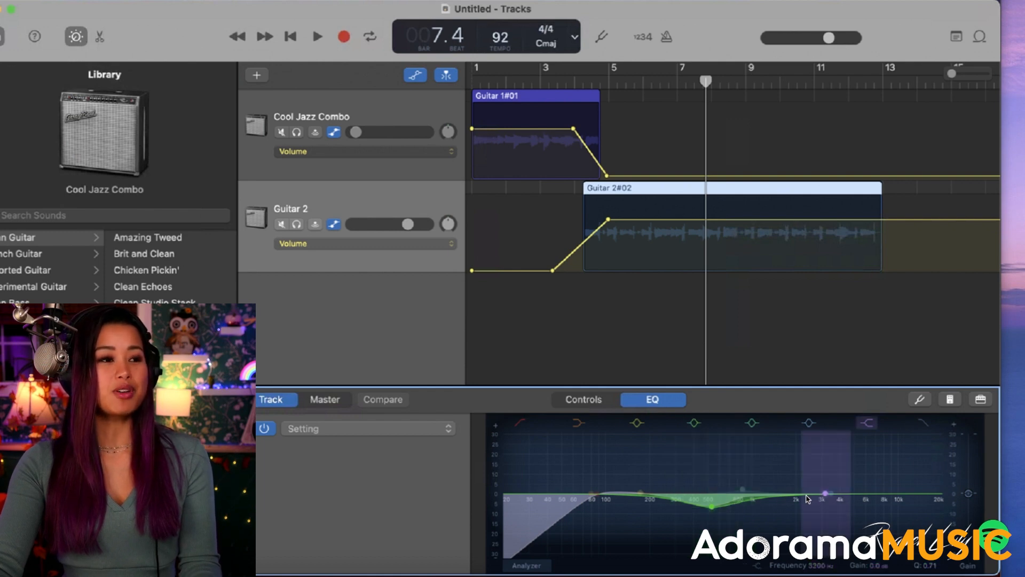
pyautogui.moveTo(811, 489); pyautogui.dragTo(812, 464)
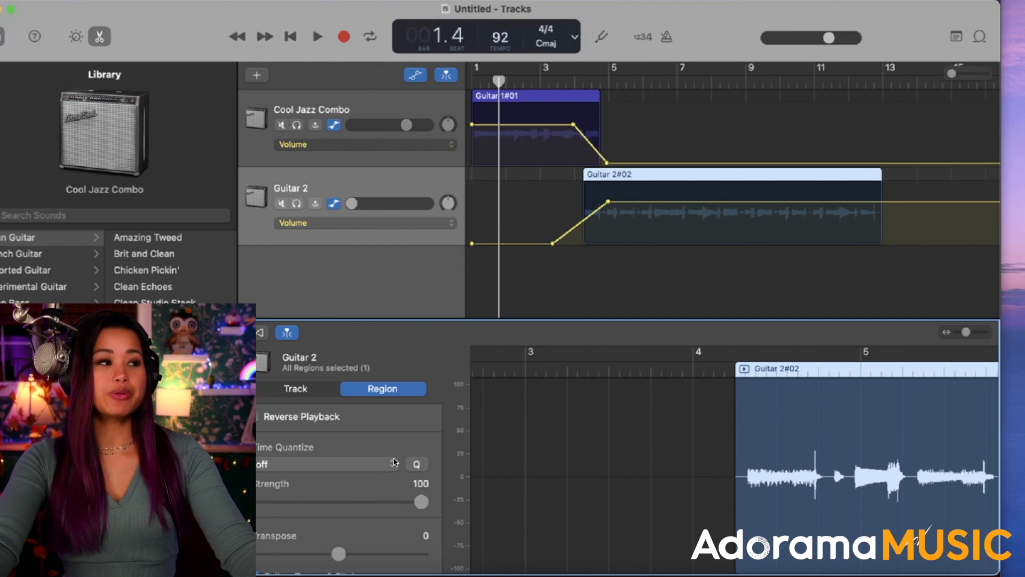
pyautogui.scroll(3, 395, 462)
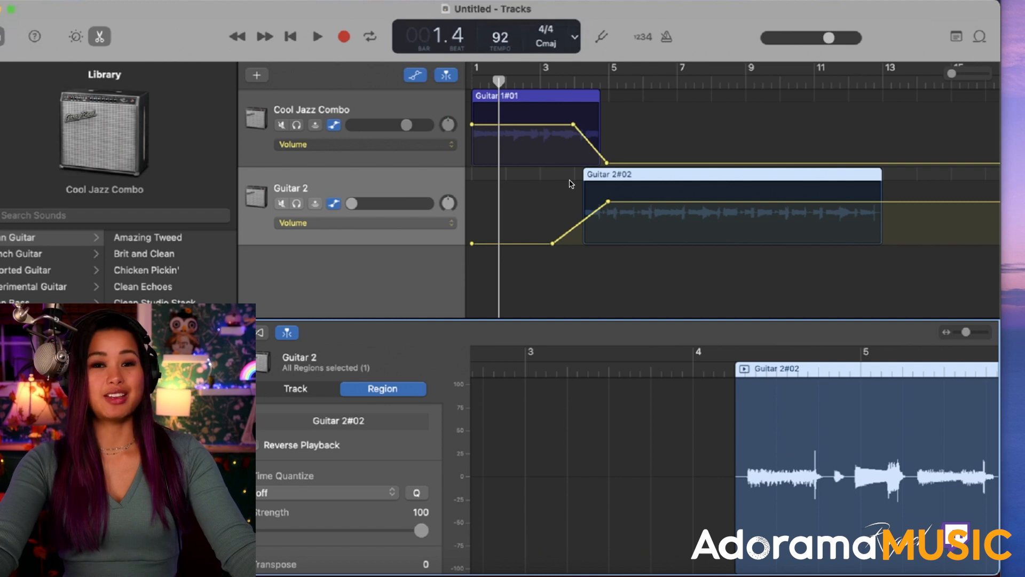
# Reverse the playback of the Guitar 1#01 region, listen to it, and turn the reversal back off
pyautogui.click(563, 156)
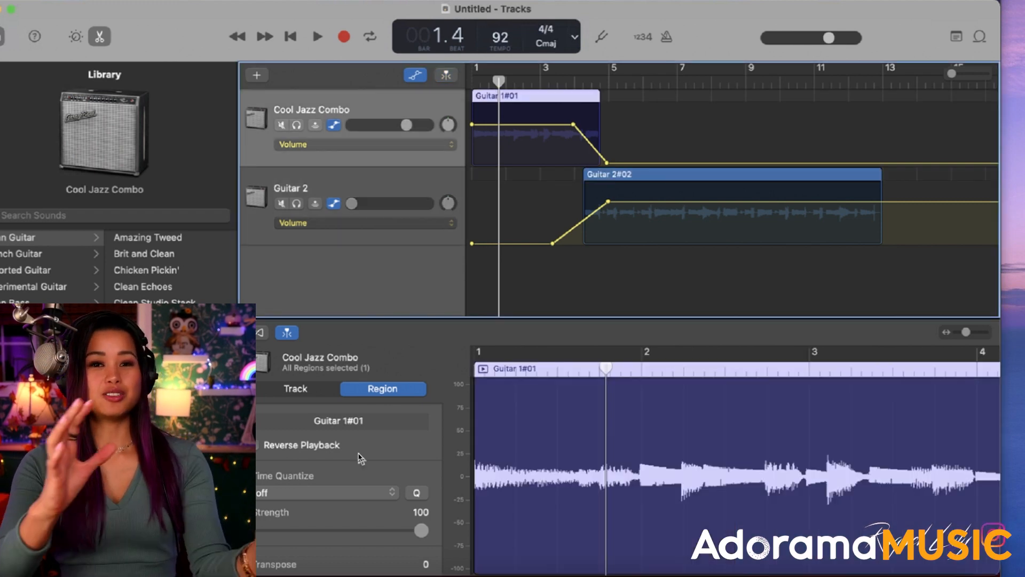
pyautogui.click(327, 446)
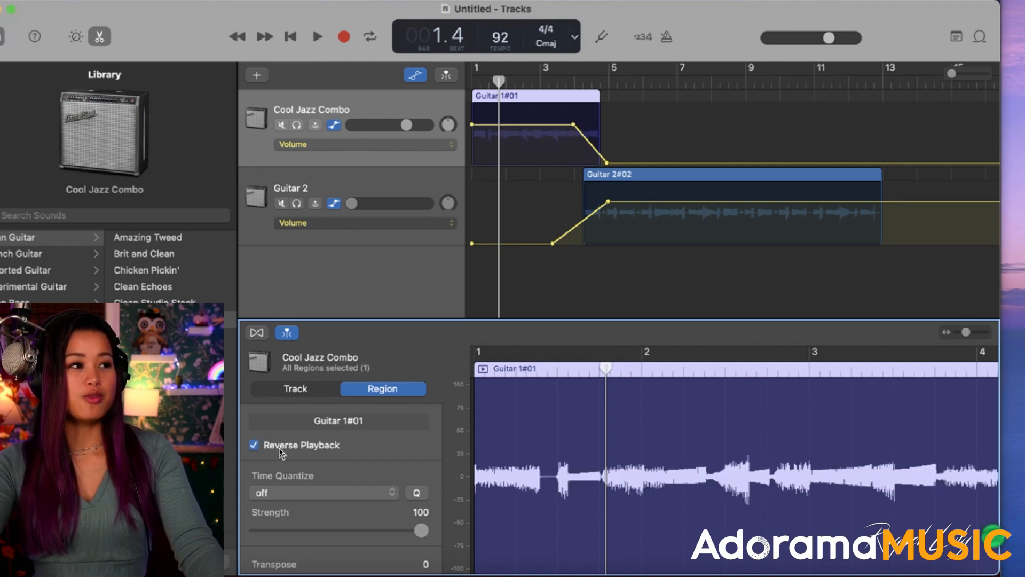
pyautogui.press('space')
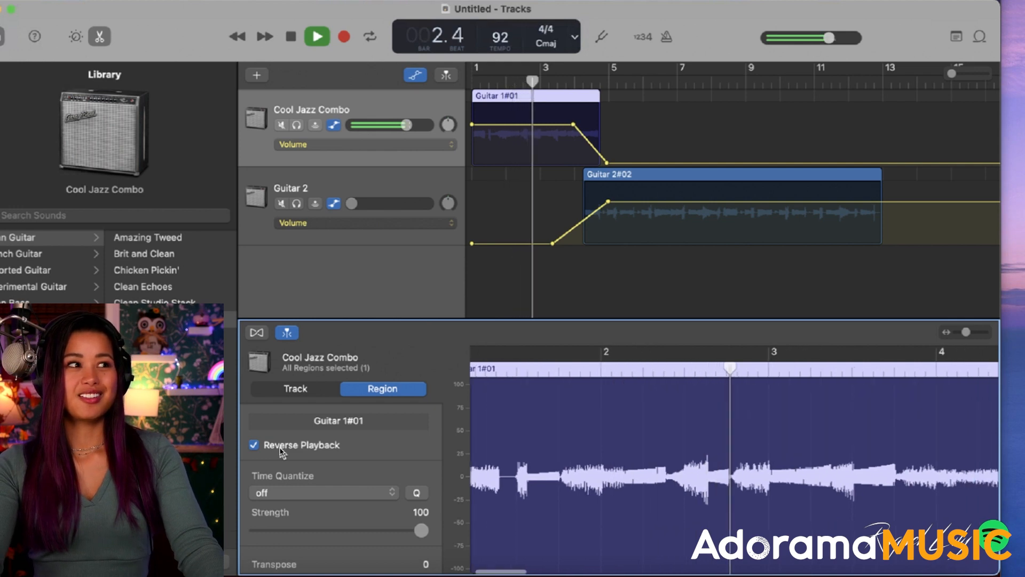
pyautogui.press('space')
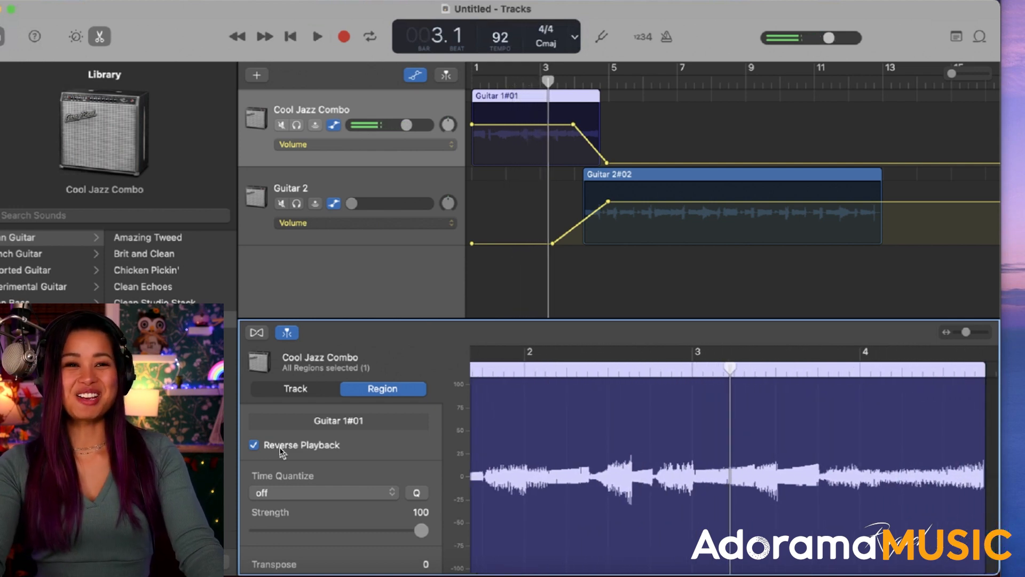
pyautogui.click(281, 452)
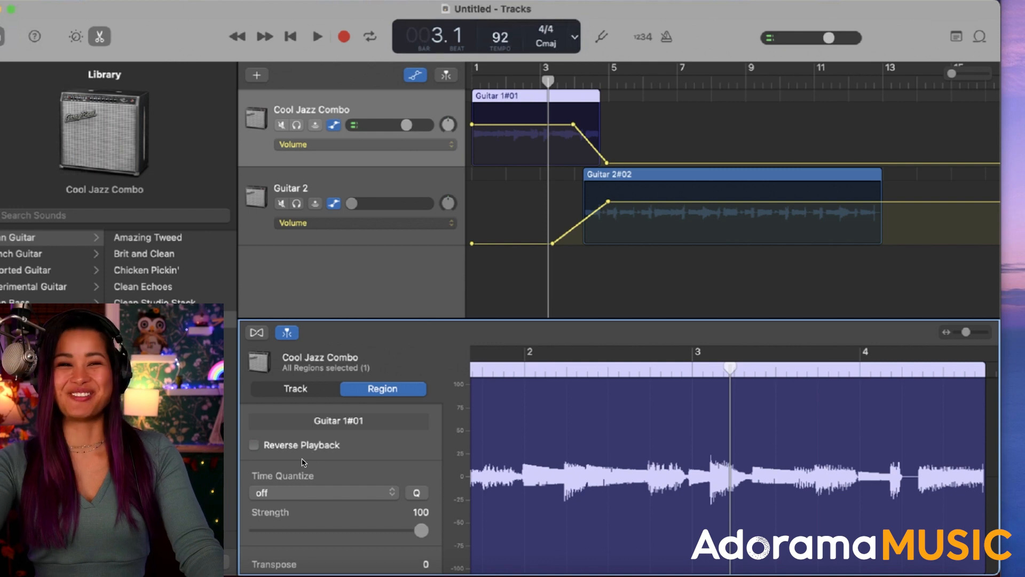
# Turn on Limit to Key and Flex for the Cool Jazz Combo track, and play from bar 2, beat 2
pyautogui.scroll(-2, 299, 458)
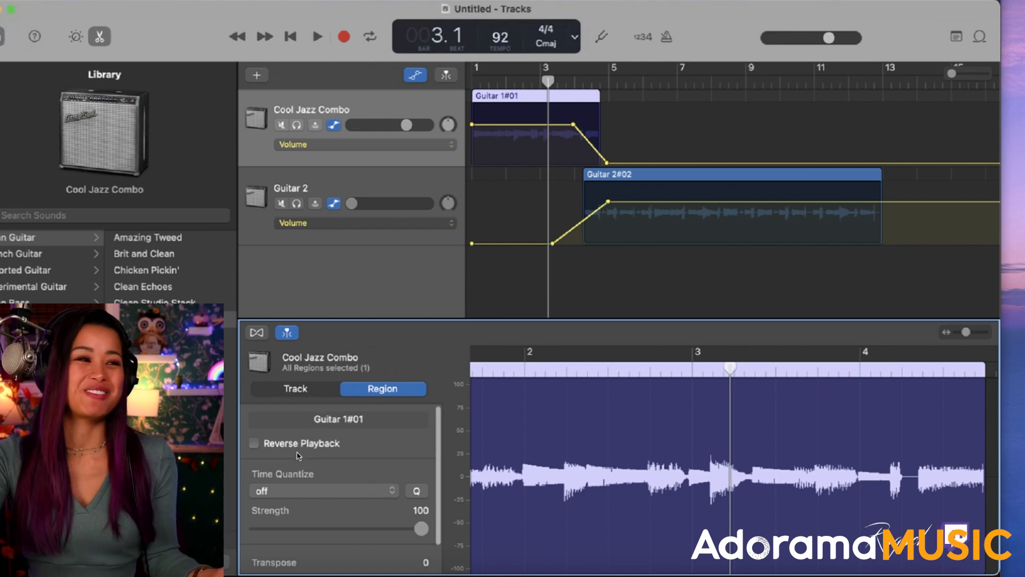
pyautogui.click(296, 389)
pyautogui.click(576, 371)
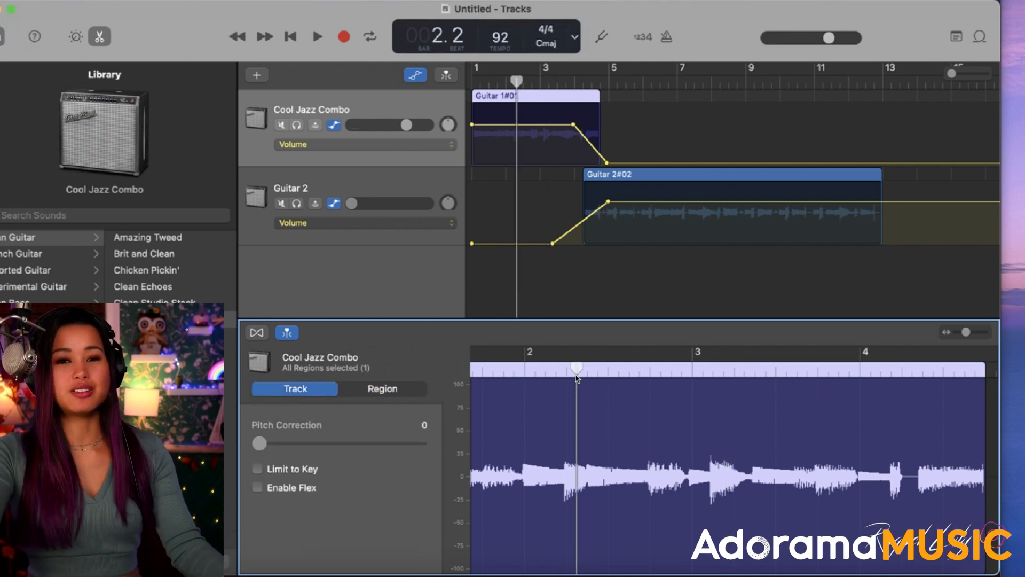
pyautogui.click(279, 469)
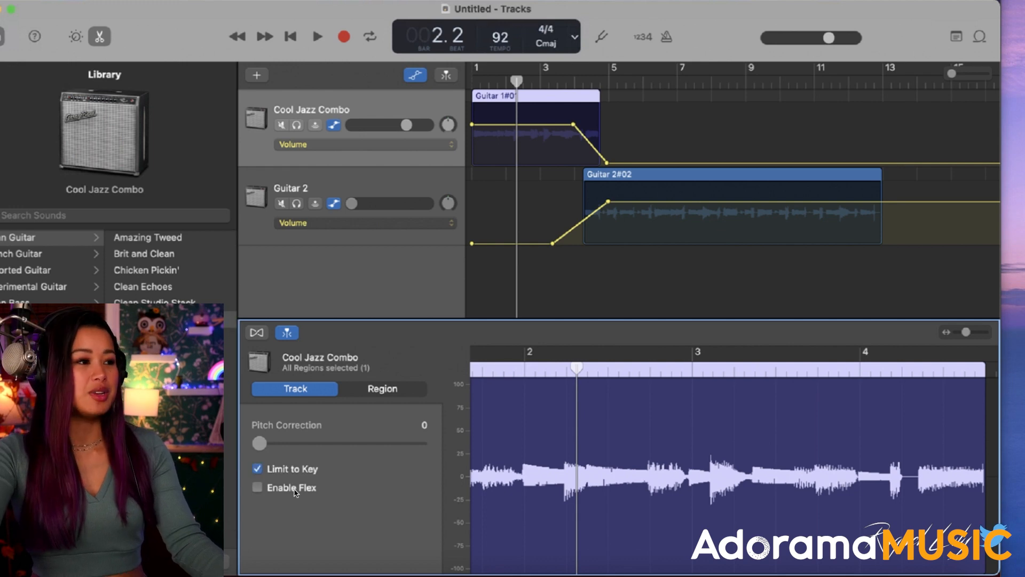
pyautogui.click(257, 488)
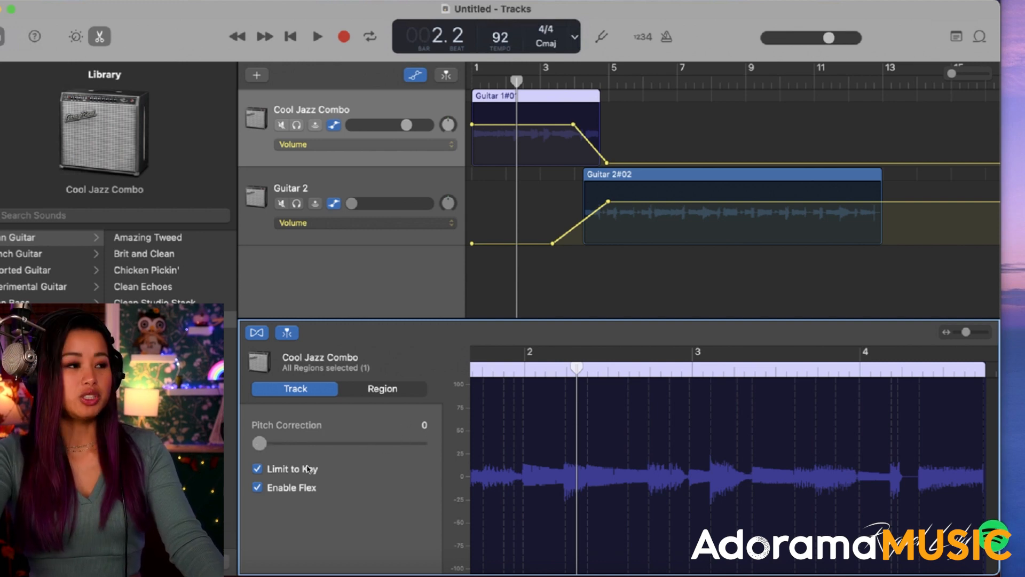
pyautogui.press('space')
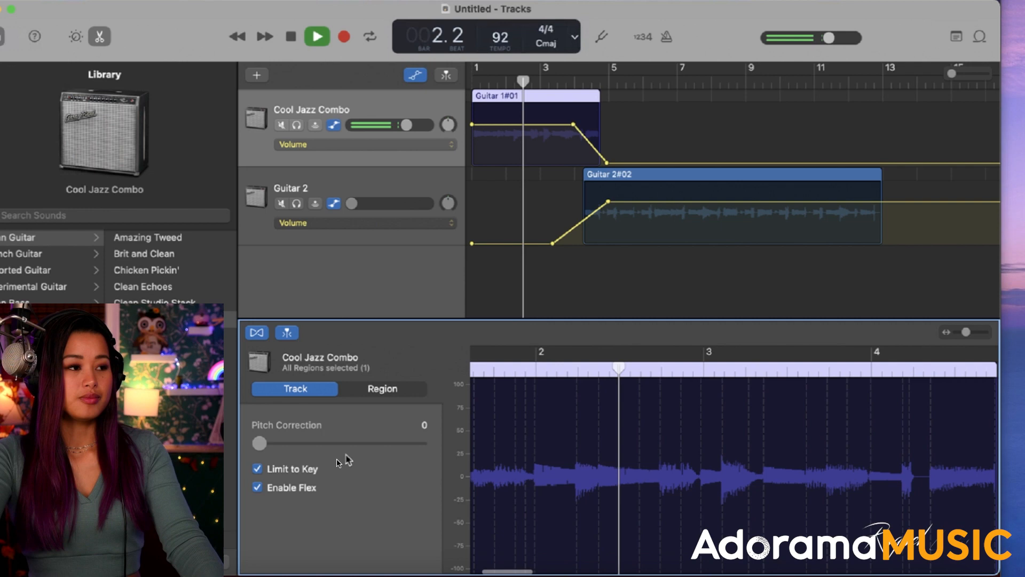
# Stop playback and turn off Limit to Key and Flex for the Cool Jazz Combo track
pyautogui.click(295, 473)
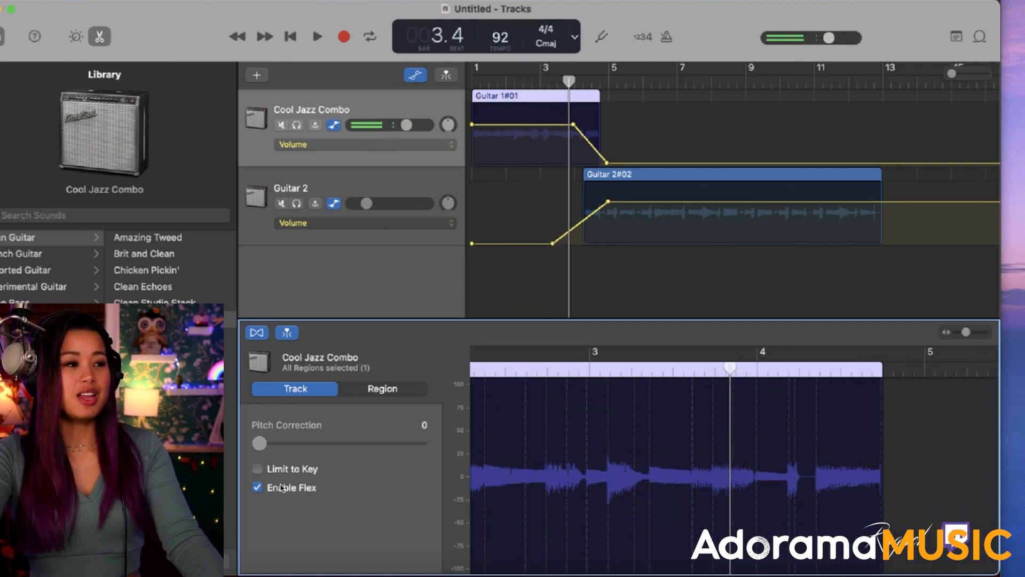
pyautogui.click(283, 488)
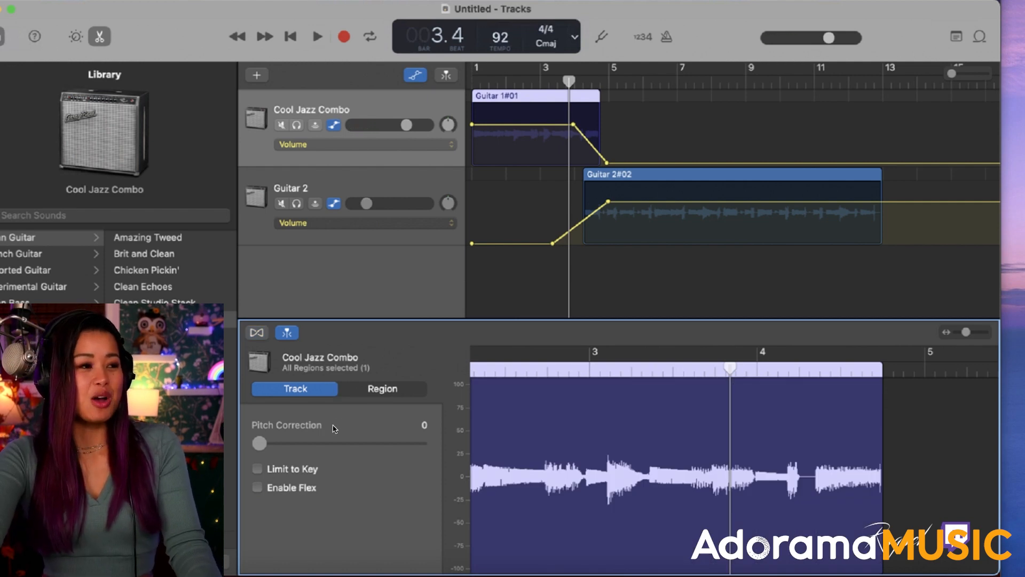
pyautogui.click(303, 473)
pyautogui.click(312, 474)
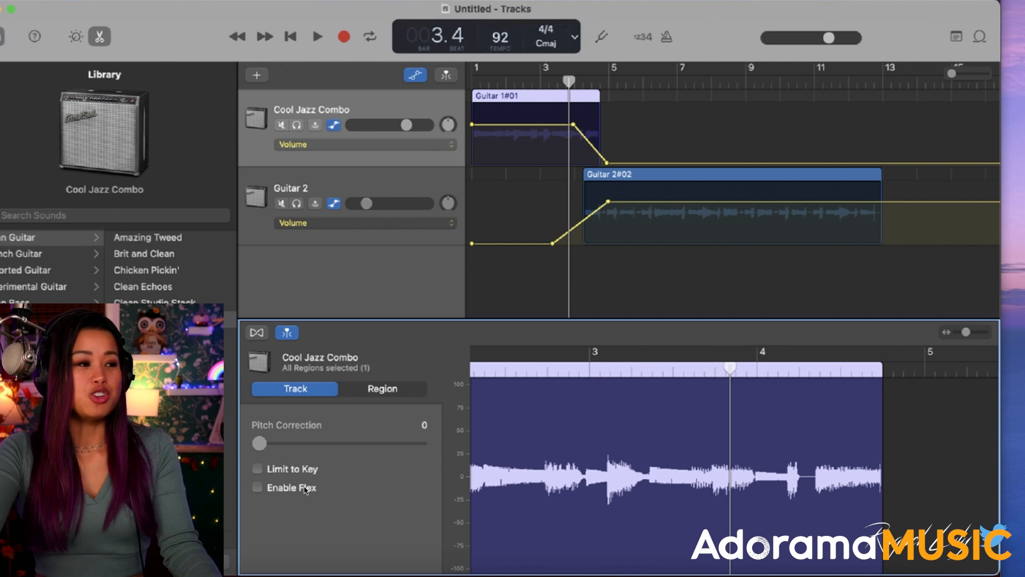
pyautogui.click(306, 489)
pyautogui.click(306, 490)
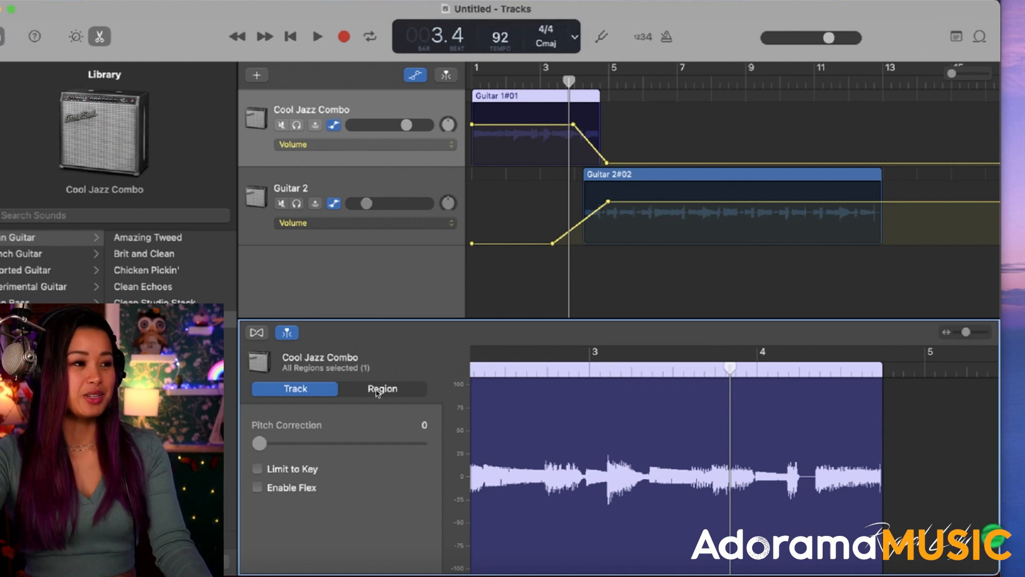
# Set the time quantize of the Guitar 1#01 region to 1/4 Note
pyautogui.click(396, 394)
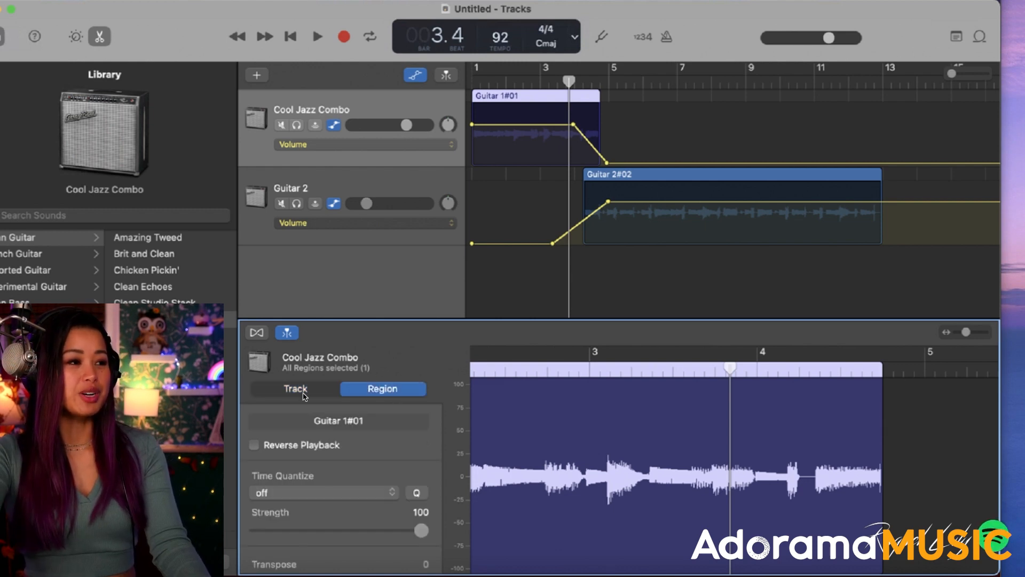
pyautogui.scroll(-2, 362, 437)
pyautogui.click(374, 464)
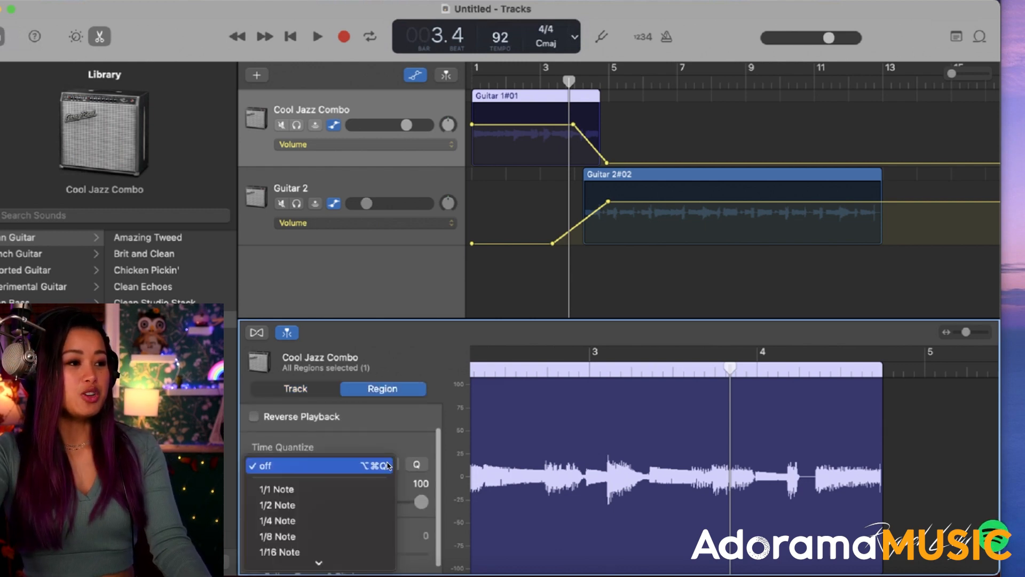
pyautogui.click(383, 437)
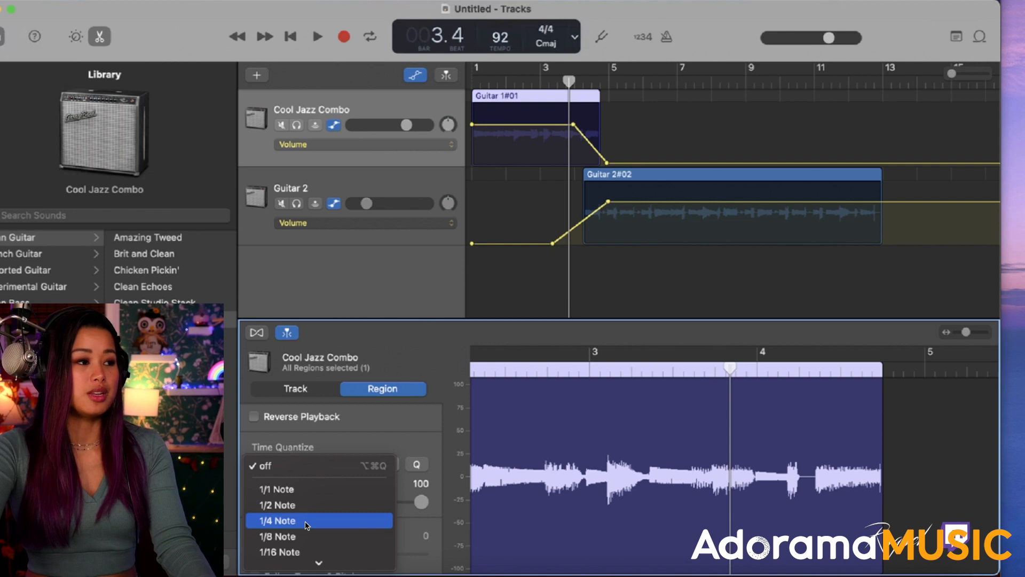
pyautogui.click(306, 521)
pyautogui.click(382, 389)
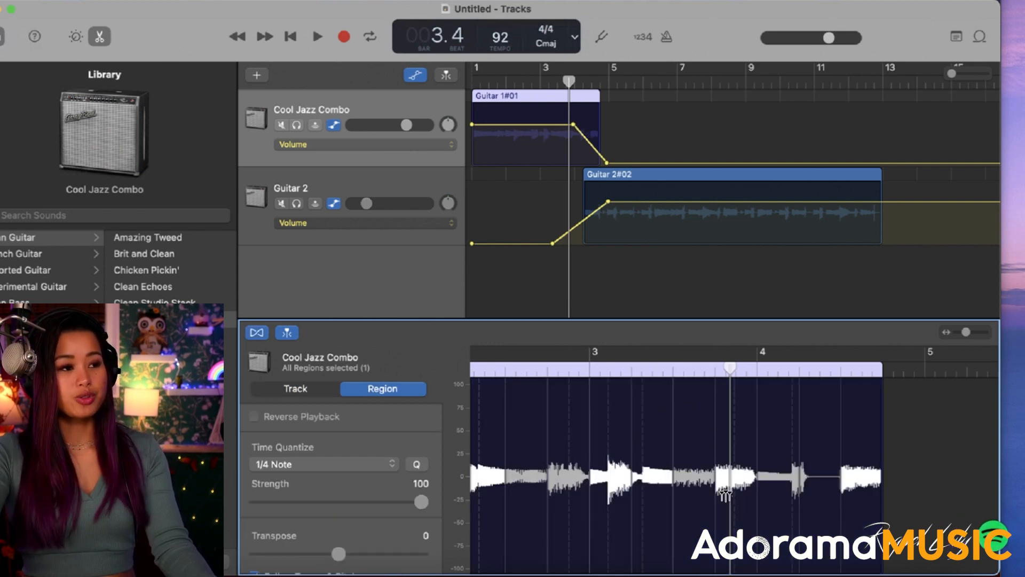
# Retime notes in the Guitar 1#01 region between bars 2 and 4 with flex markers, and listen to the edited passage
pyautogui.moveTo(746, 494); pyautogui.dragTo(736, 496)
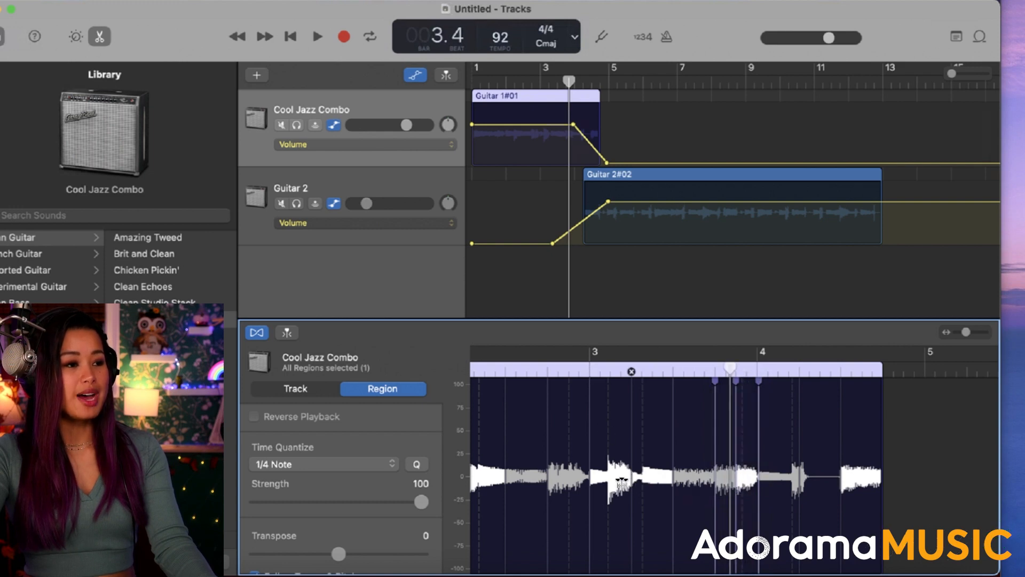
pyautogui.moveTo(624, 482); pyautogui.dragTo(611, 483)
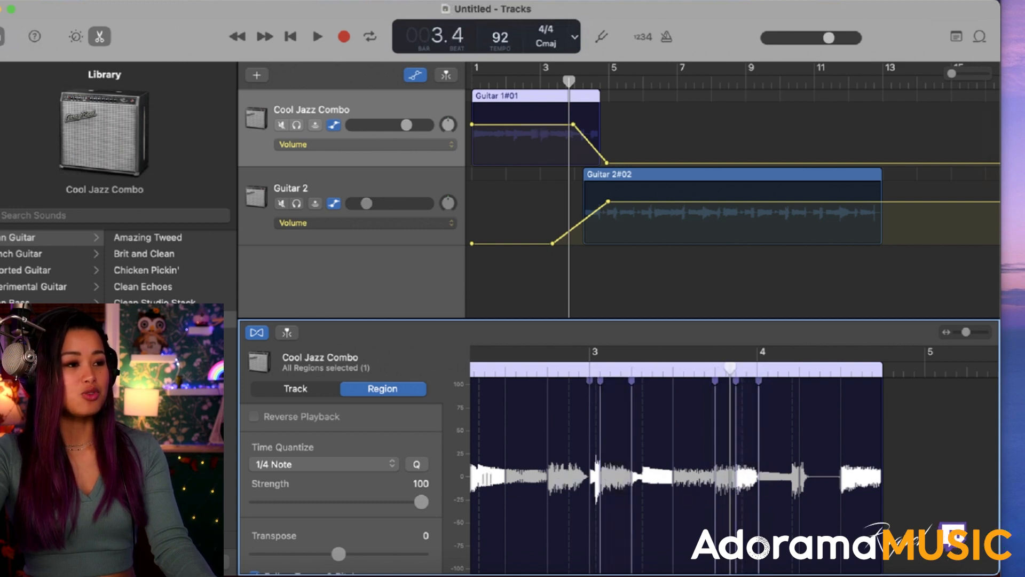
pyautogui.hscroll(-3, 541, 475)
pyautogui.click(565, 480)
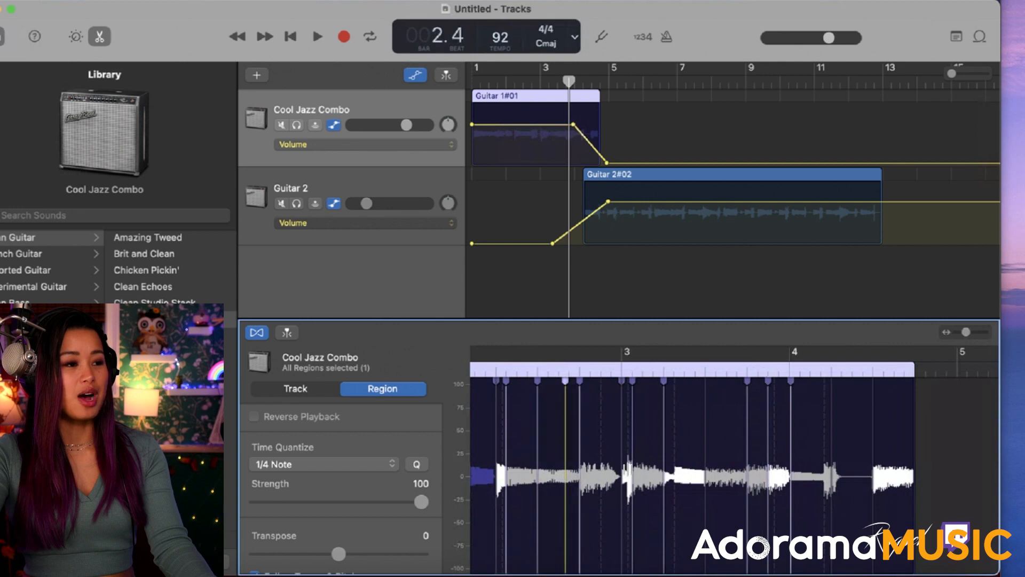
pyautogui.moveTo(899, 482); pyautogui.dragTo(886, 484)
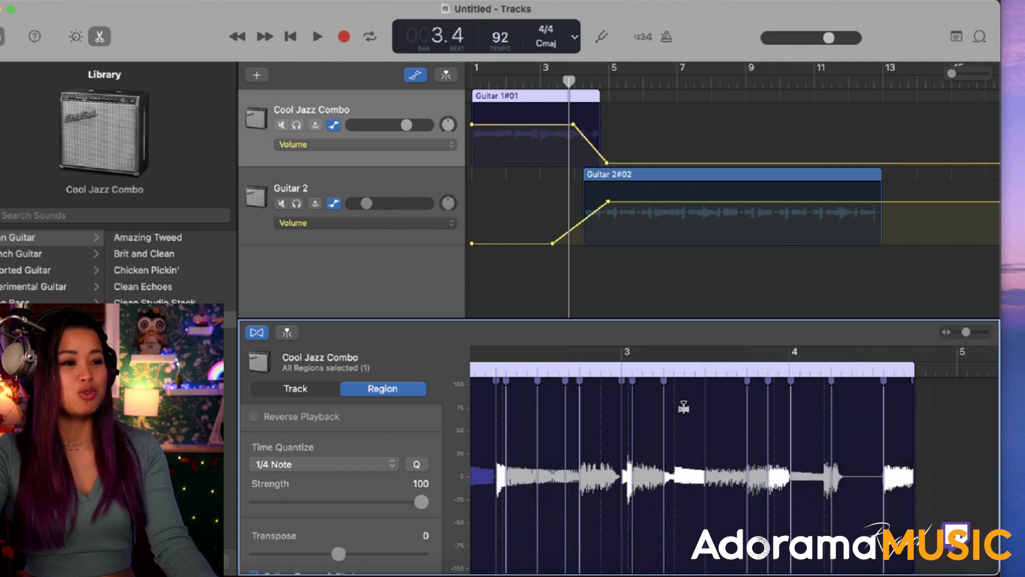
pyautogui.click(496, 368)
pyautogui.press('space')
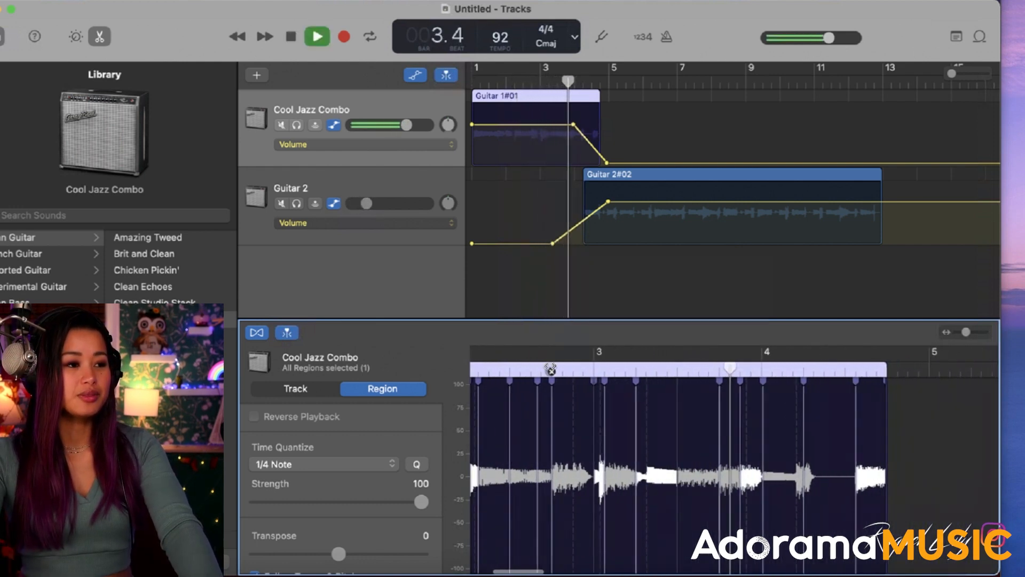
pyautogui.press('space')
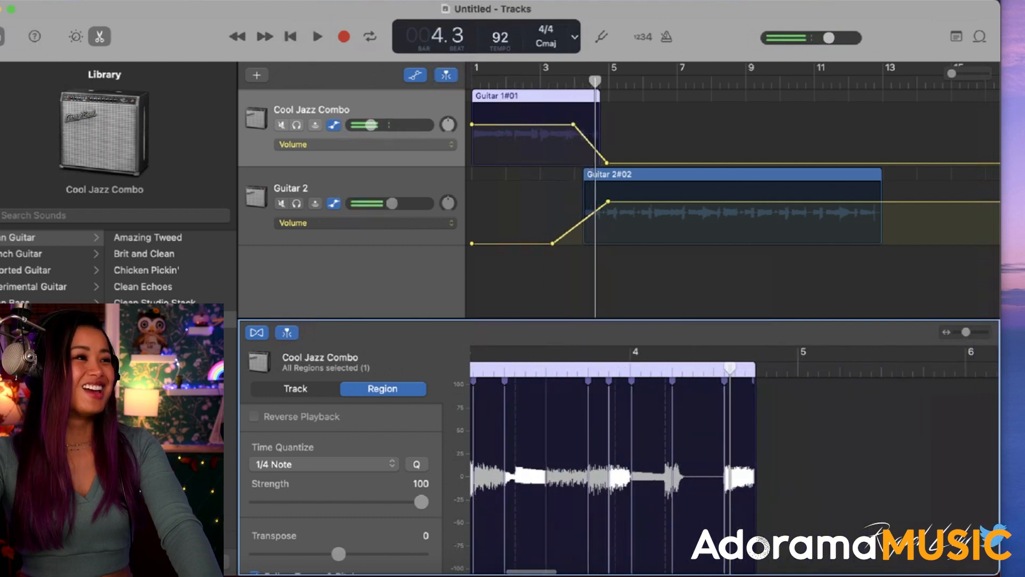
# Undo the latest flex marker edits near the end of the Guitar 1#01 region
pyautogui.click(95, 0)
pyautogui.click(131, 7)
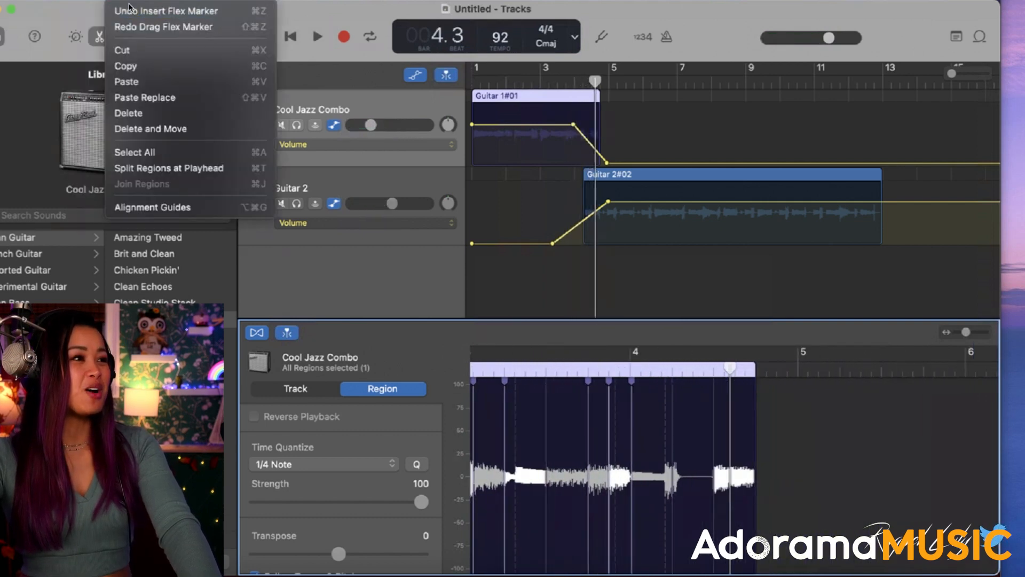
pyautogui.click(130, 8)
pyautogui.click(128, 1)
pyautogui.click(131, 10)
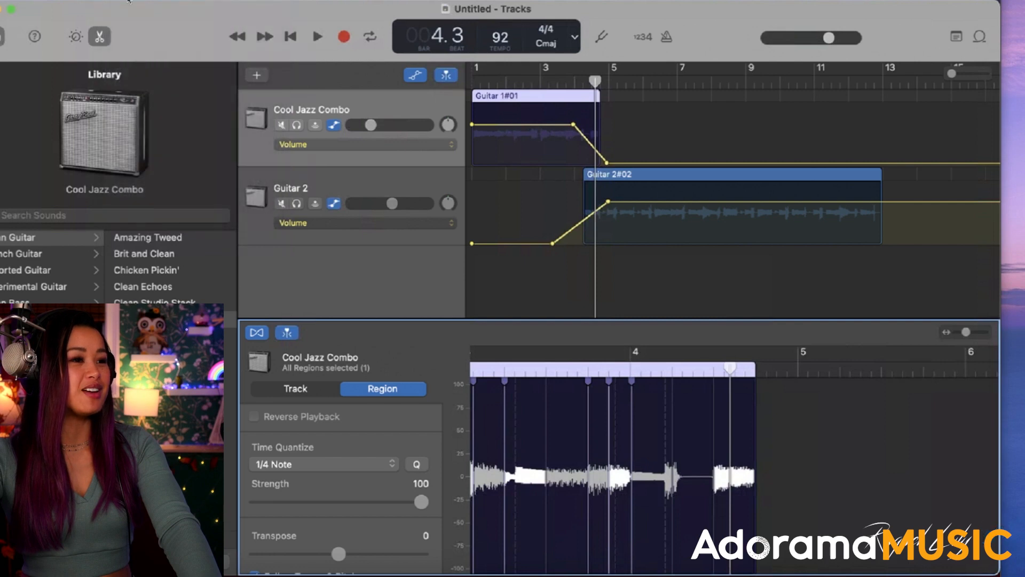
# Open the Guitar 2#02 region in the audio editor and enable Flex editing for the Guitar 2 track
pyautogui.click(590, 175)
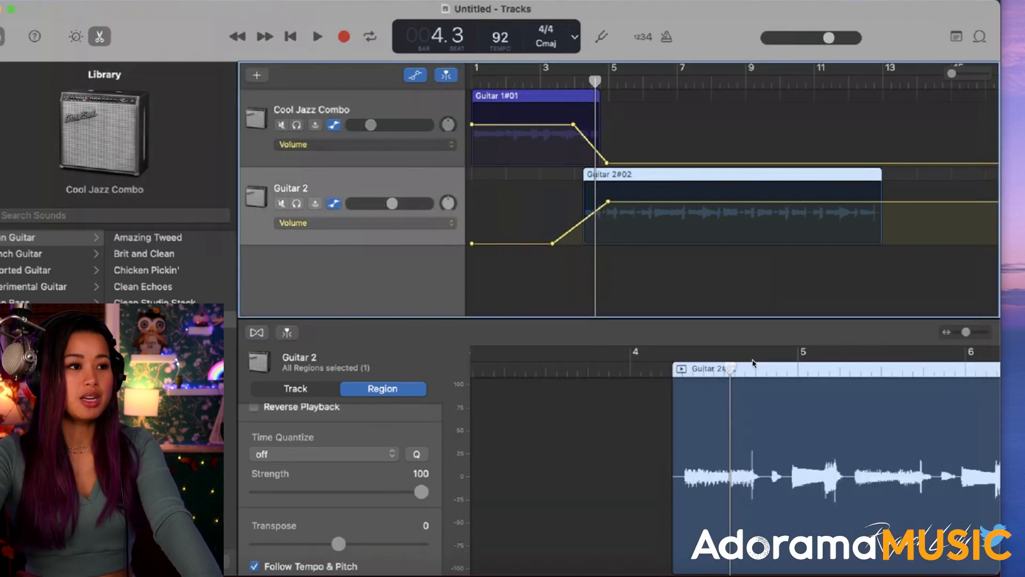
pyautogui.click(277, 570)
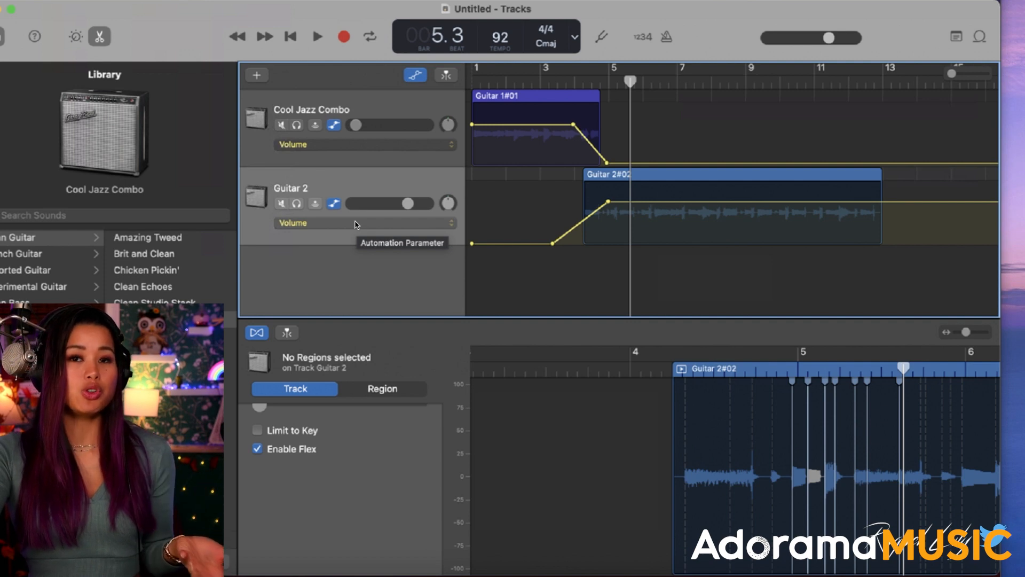
# Examine the automation parameters available for Guitar 2, including the Pedalboard plug-in's parameters for The Vibe
pyautogui.click(351, 223)
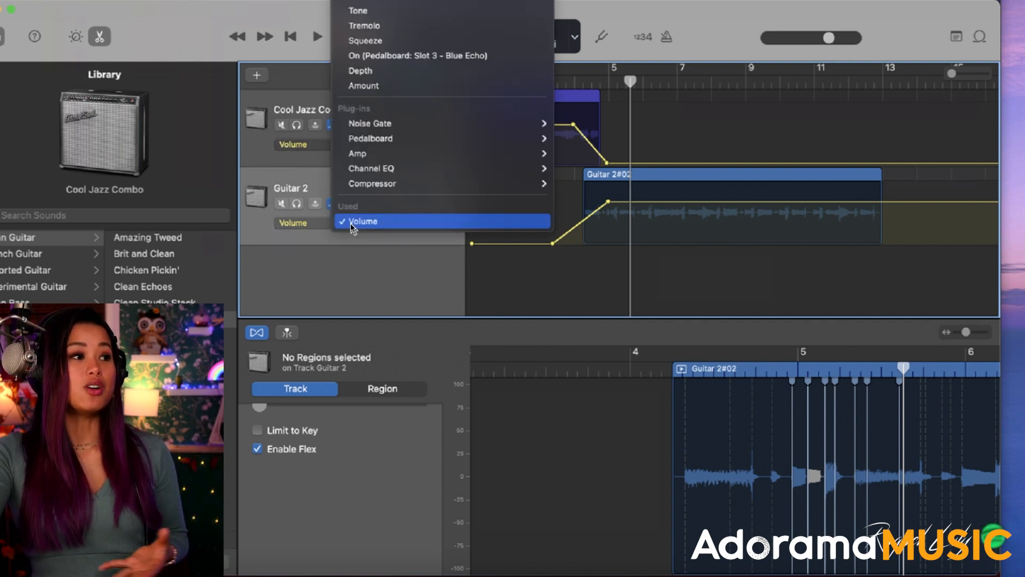
pyautogui.click(353, 252)
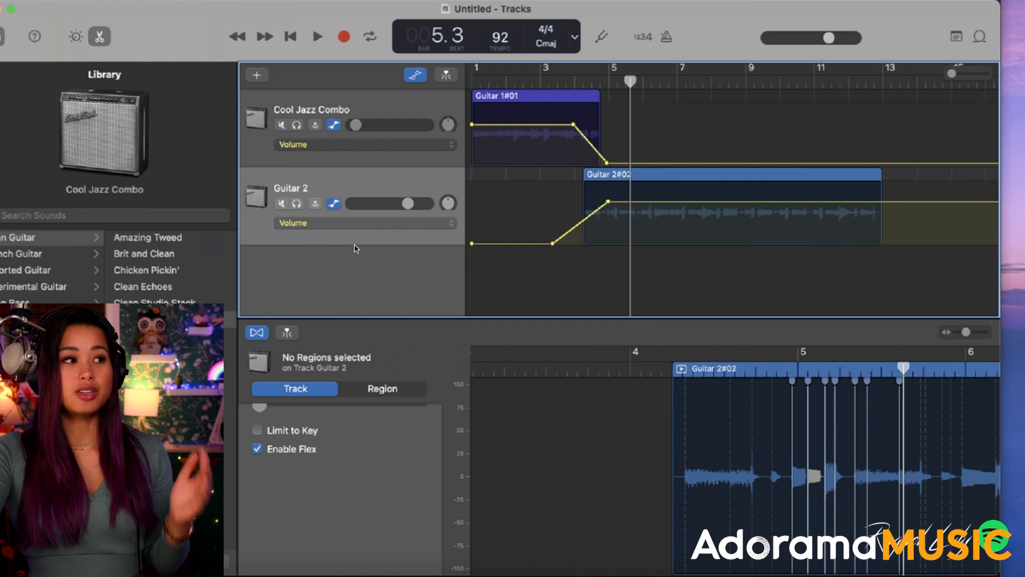
pyautogui.click(356, 223)
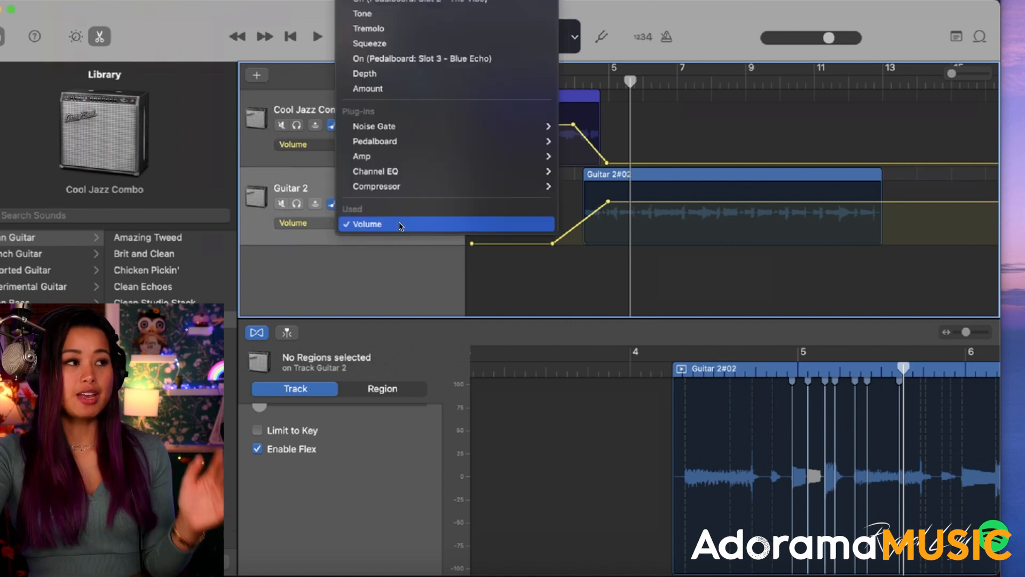
pyautogui.click(416, 289)
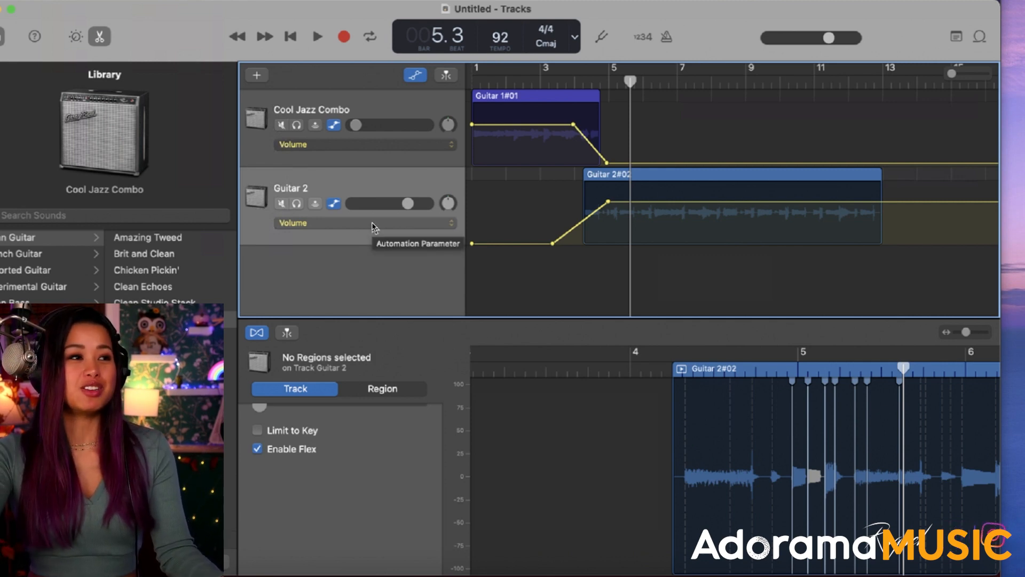
pyautogui.click(374, 226)
pyautogui.moveTo(450, 139)
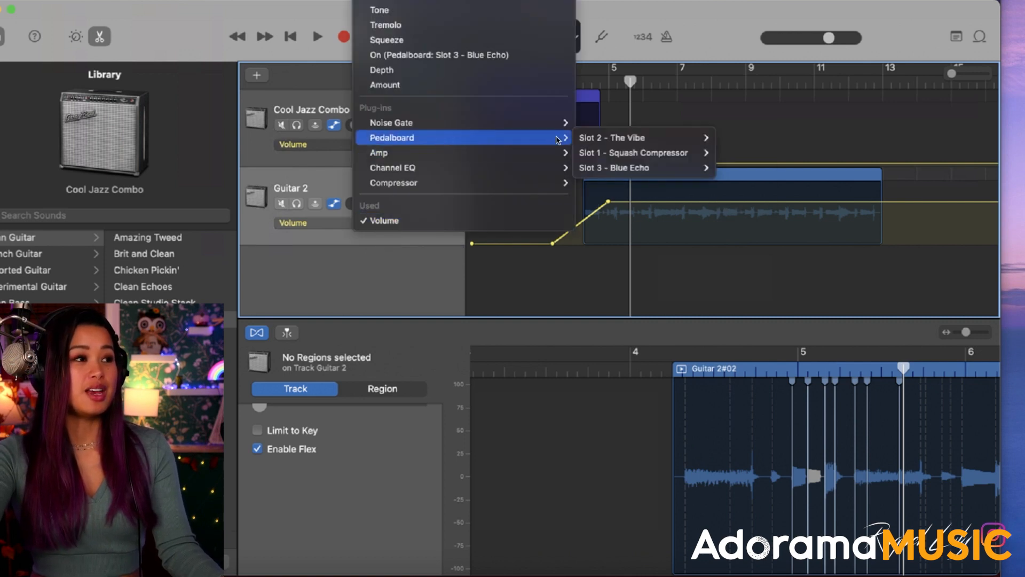
pyautogui.moveTo(649, 143)
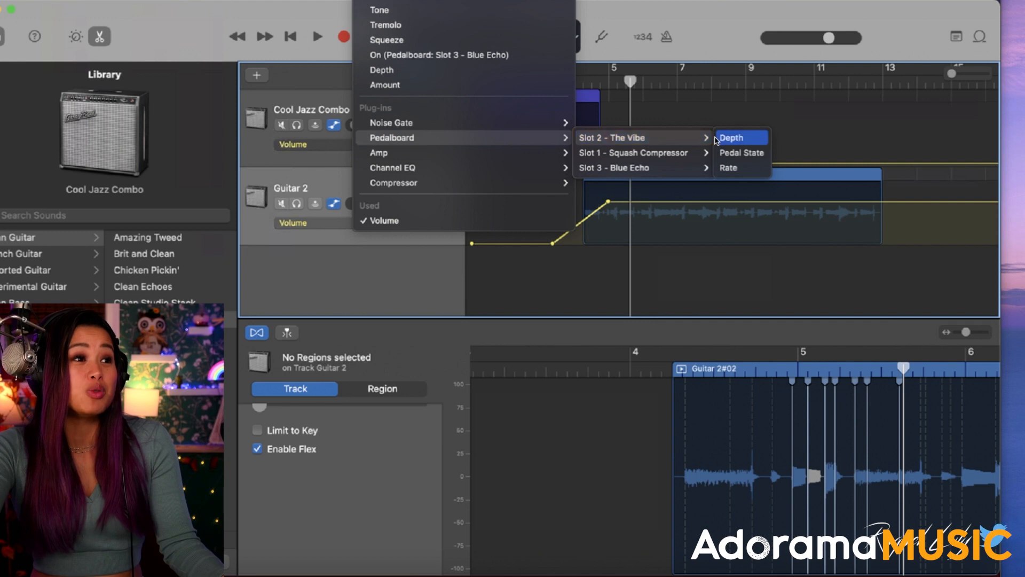
pyautogui.moveTo(694, 167)
pyautogui.click(744, 170)
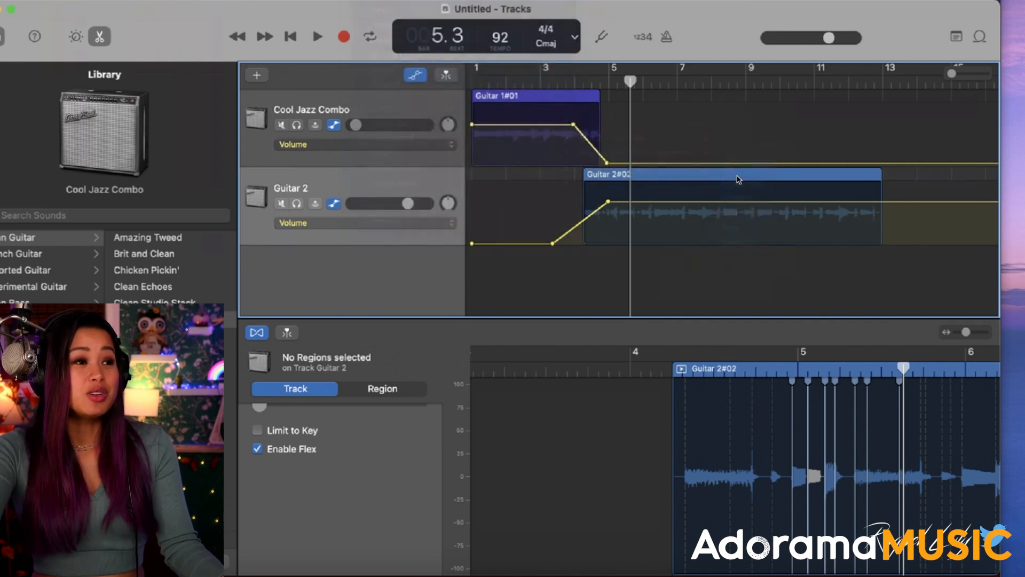
# Set Guitar 2's automation parameter to Echo and look over the parameter groups of the Amp plug-in
pyautogui.click(375, 229)
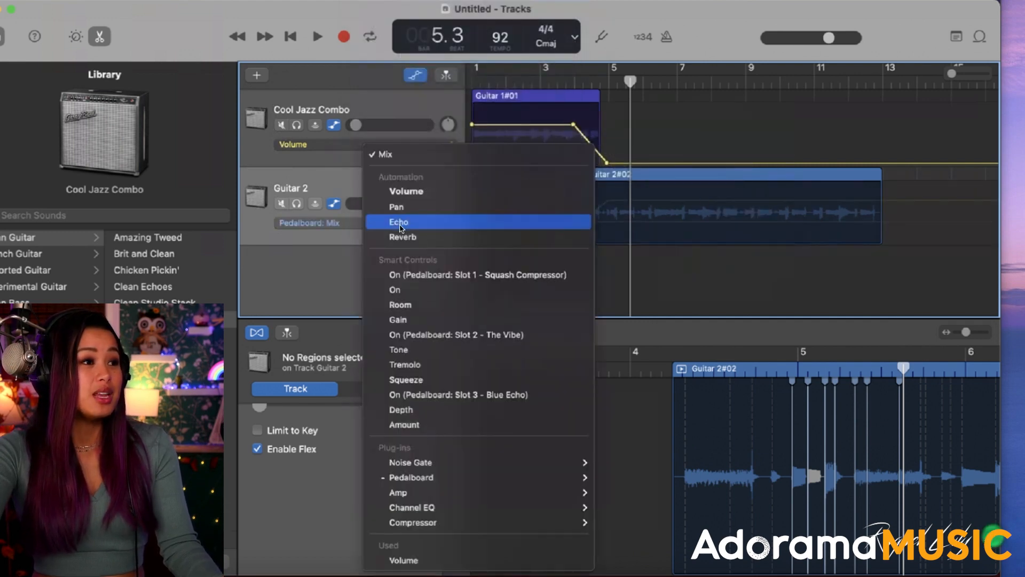
pyautogui.click(446, 221)
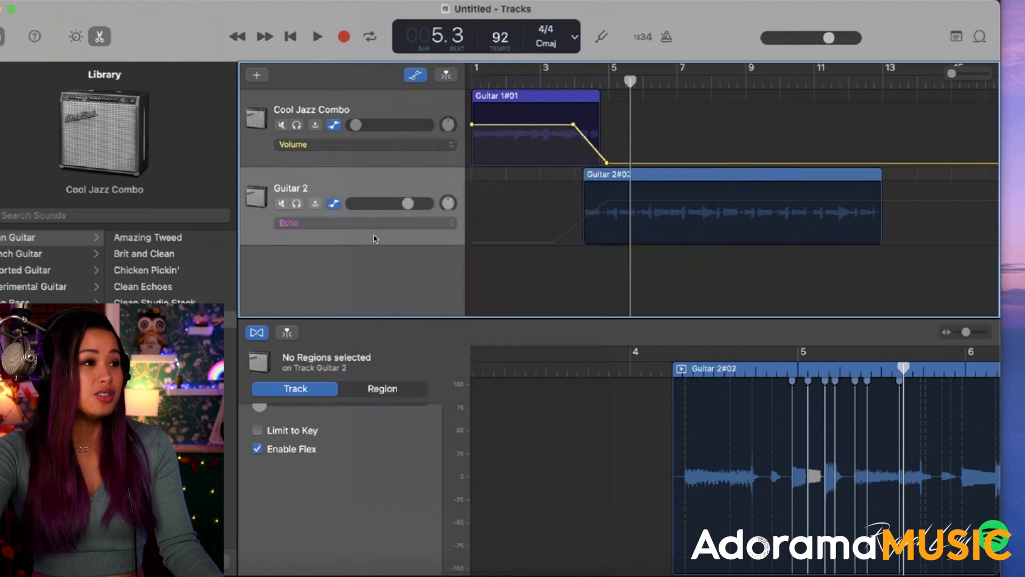
pyautogui.click(369, 226)
pyautogui.moveTo(441, 491)
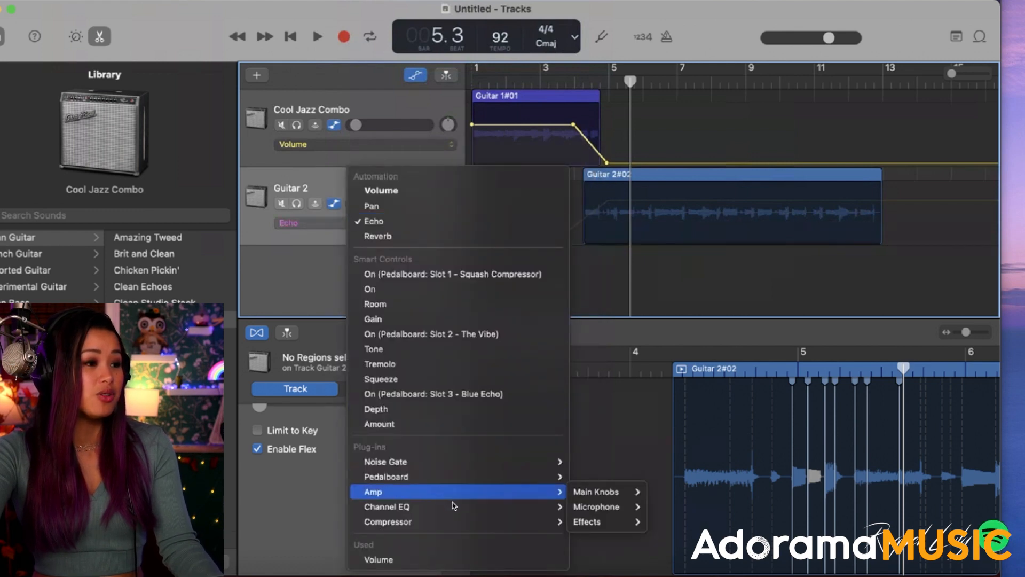
pyautogui.press('Escape')
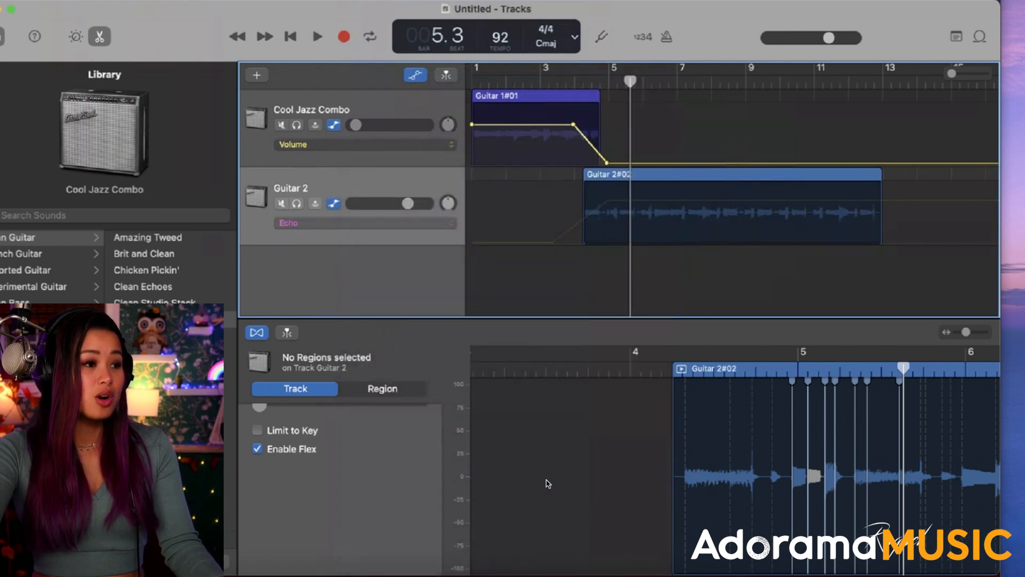
# Set Guitar 2's automation parameter to the Pedalboard plug-in's Depth
pyautogui.click(379, 236)
pyautogui.click(376, 223)
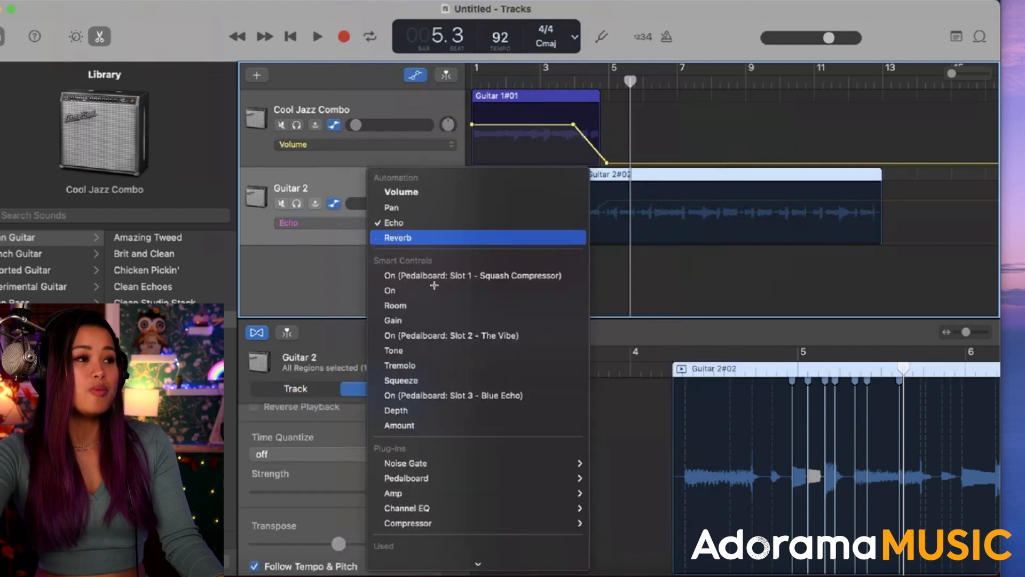
pyautogui.press('Escape')
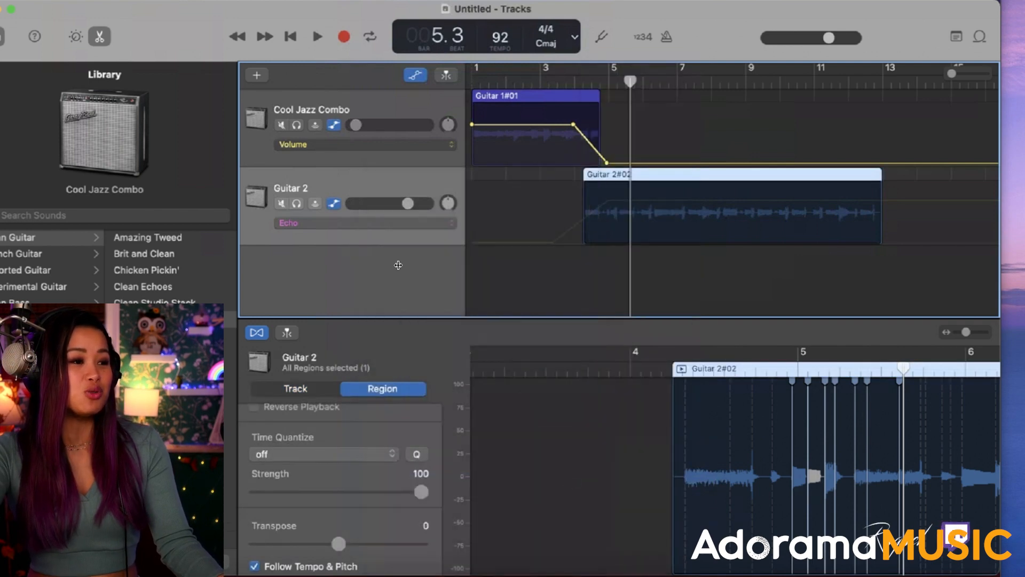
pyautogui.click(385, 223)
pyautogui.moveTo(505, 482)
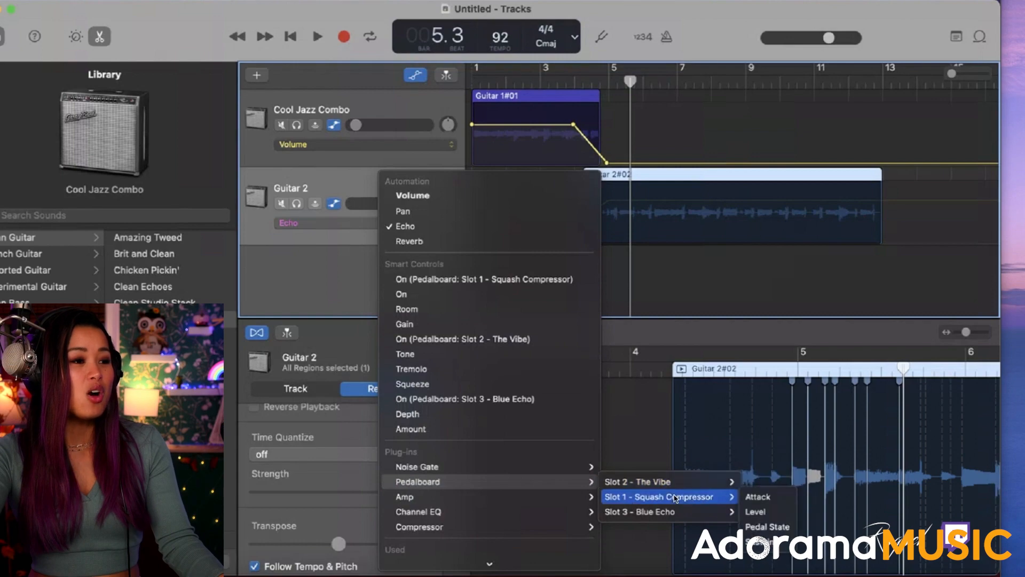
pyautogui.click(750, 482)
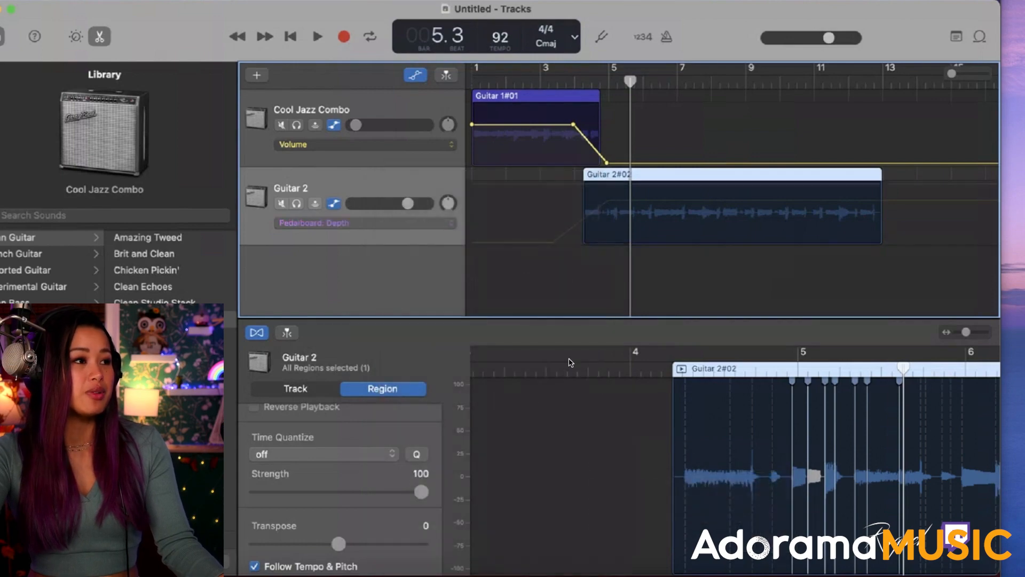